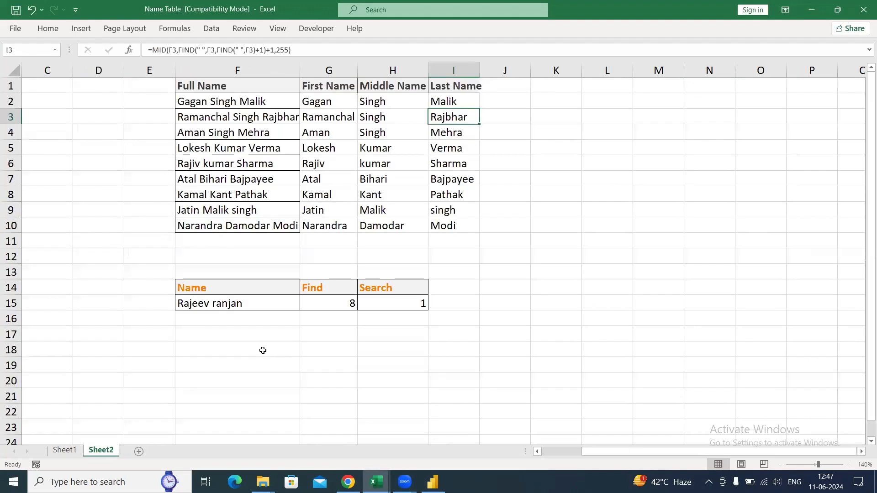
key("alt+Tab")
key("alt+Tab")
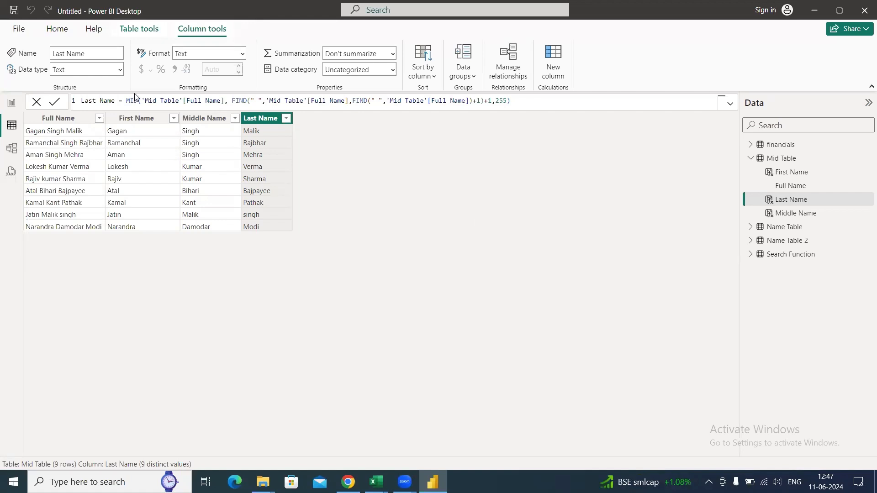
- Switch to Power BI Desktop and display Name Table 2 in the table view
left_click(751, 158)
left_click(775, 173)
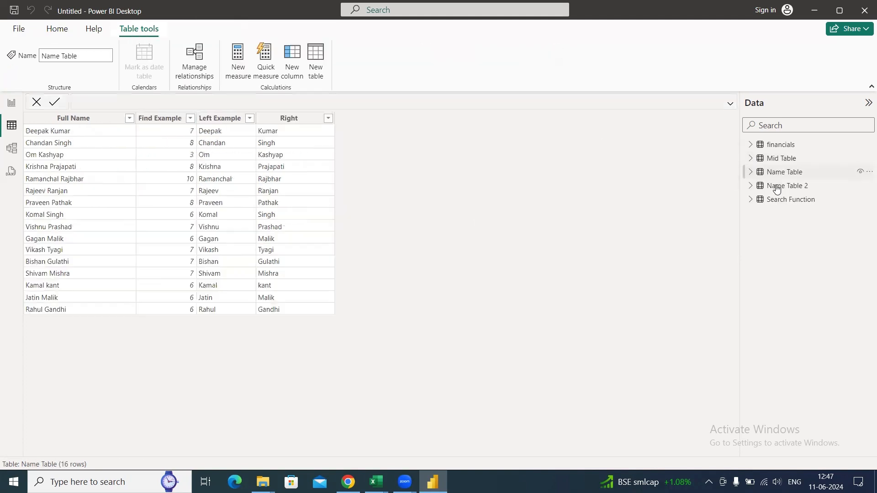
left_click(780, 188)
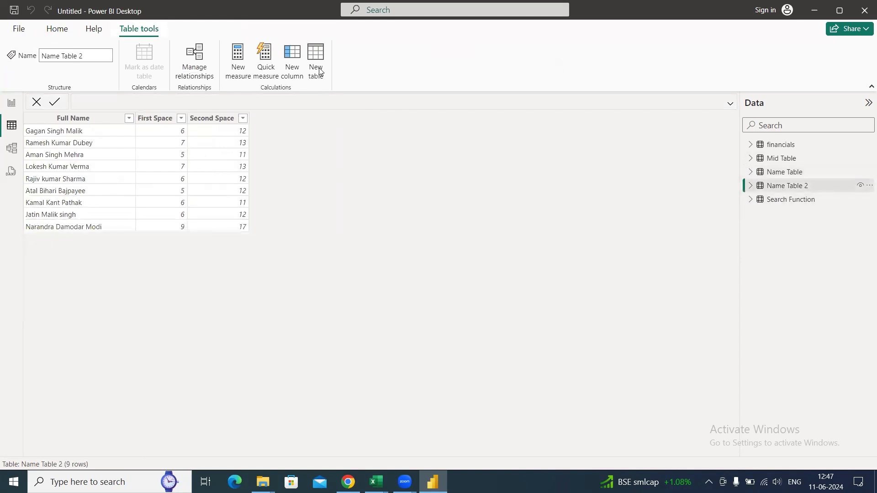
- Add a calculated column named Substitute Example to Name Table 2
left_click(296, 70)
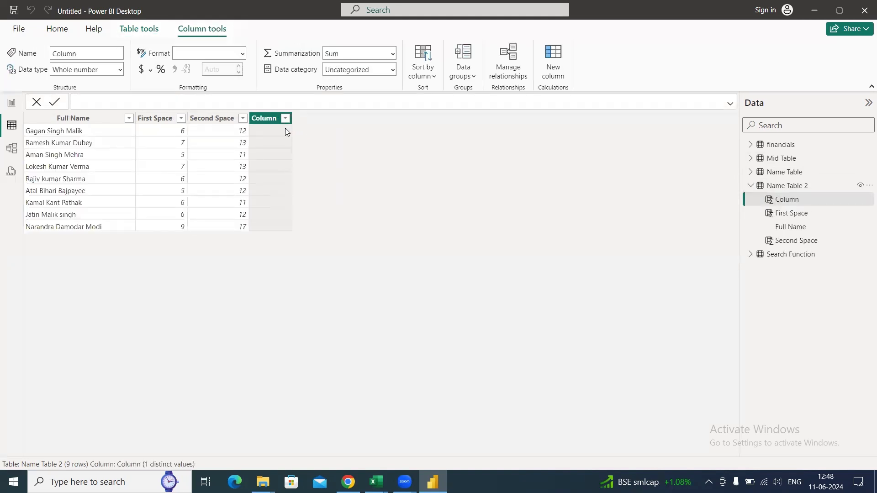
key("ctrl+shift+Right")
type("Su")
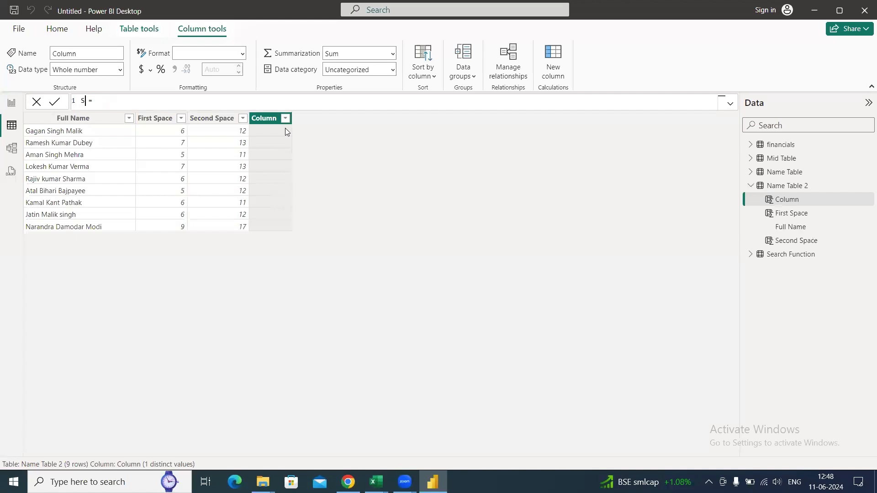
type("bstitute Example")
key("End")
- Define Substitute Example as SUBSTITUTE('Name Table 2'[Full Name]," ", "-") to replace the spaces with hyphens
type("sub")
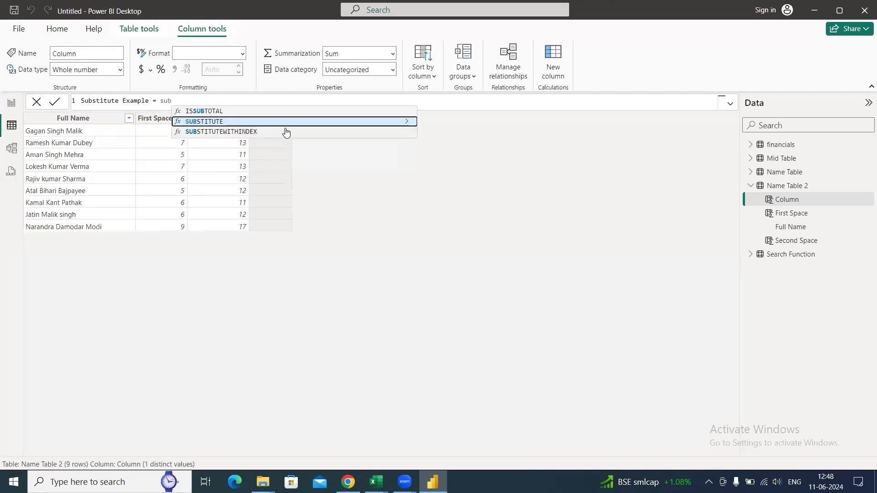
key("Tab")
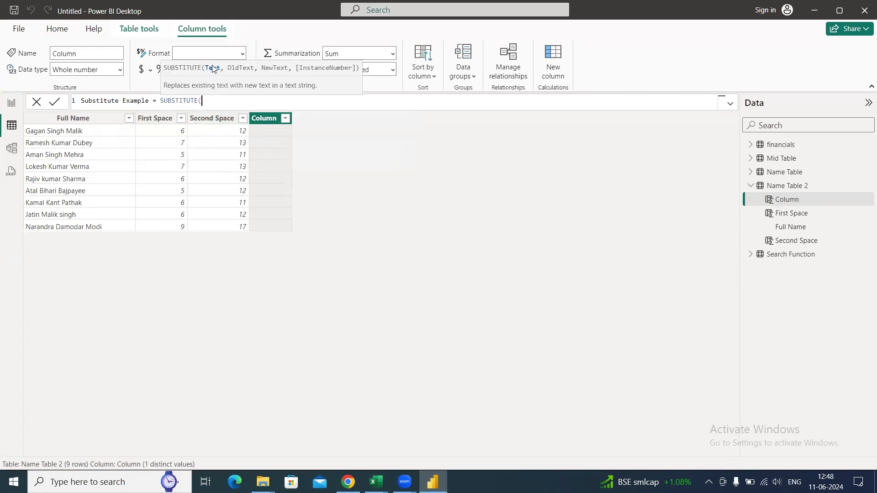
type("'Name")
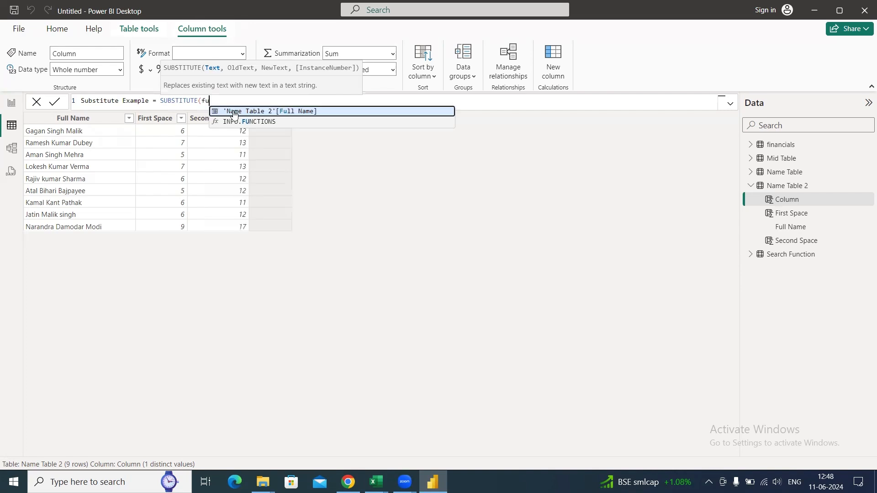
key("Tab")
type(",")
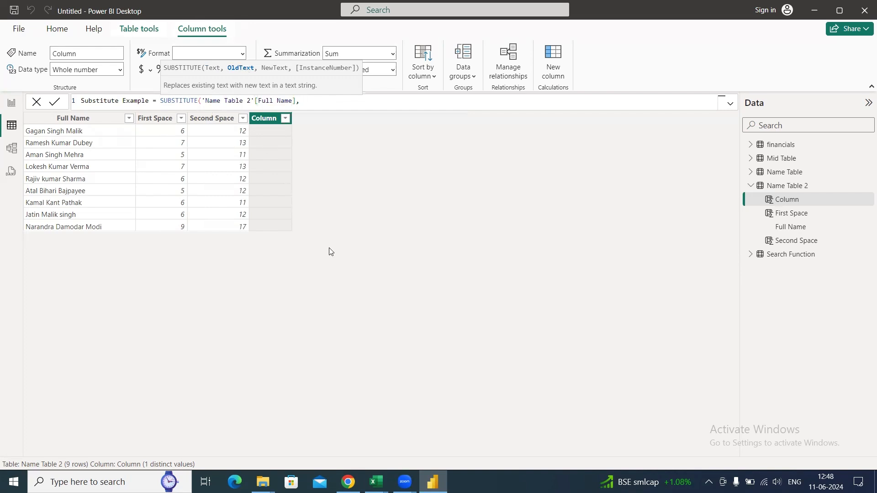
type("\" \",")
type("\"-\")")
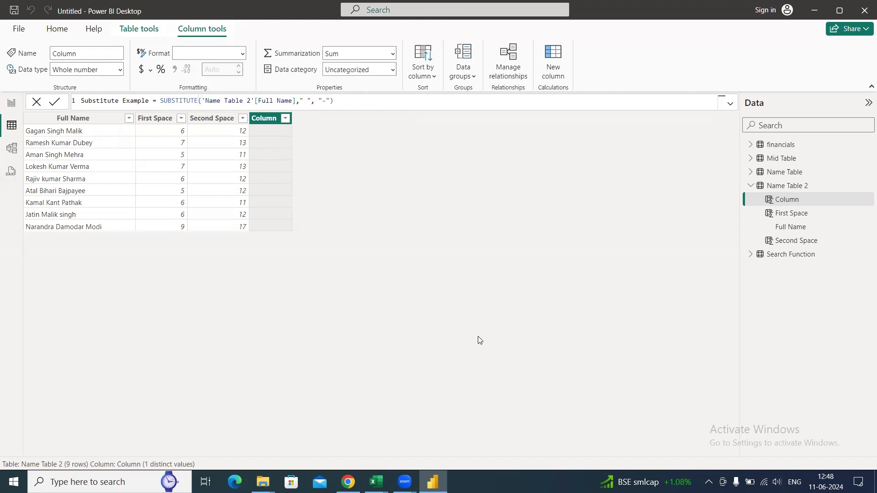
key("Return")
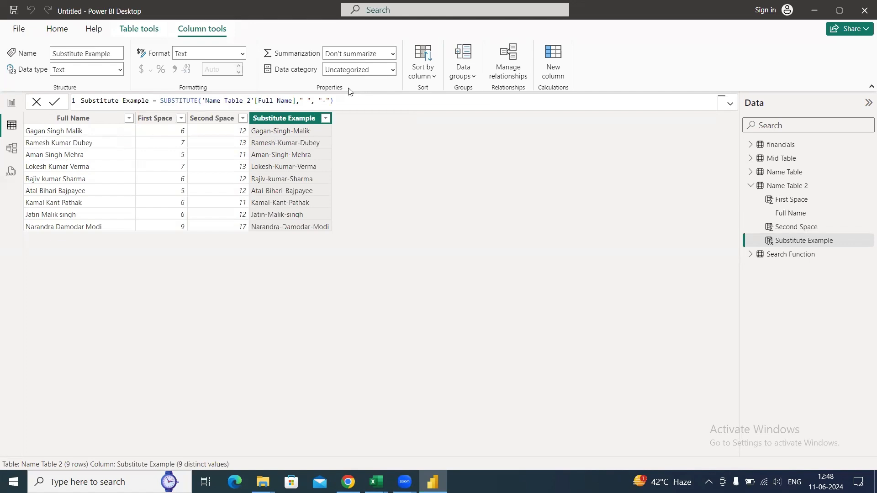
- Change the replacement text in the Substitute Example formula to an empty string ""
left_click(357, 99)
key("Left")
key("Left")
key("BackSpace")
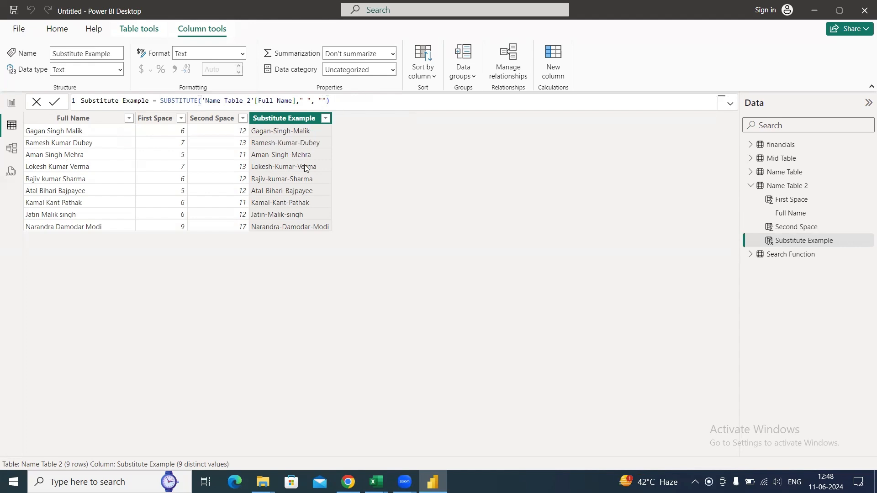
key("Return")
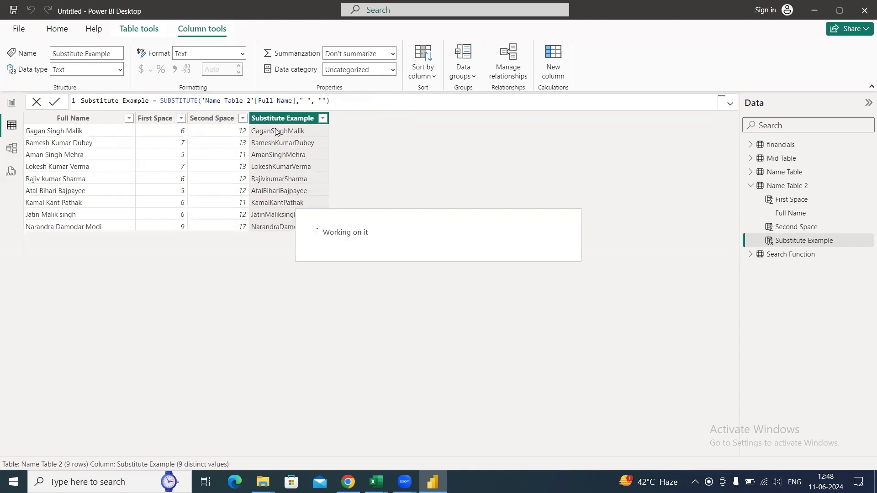
- Set the replacement text in the Substitute Example formula to "--"
left_click(320, 101)
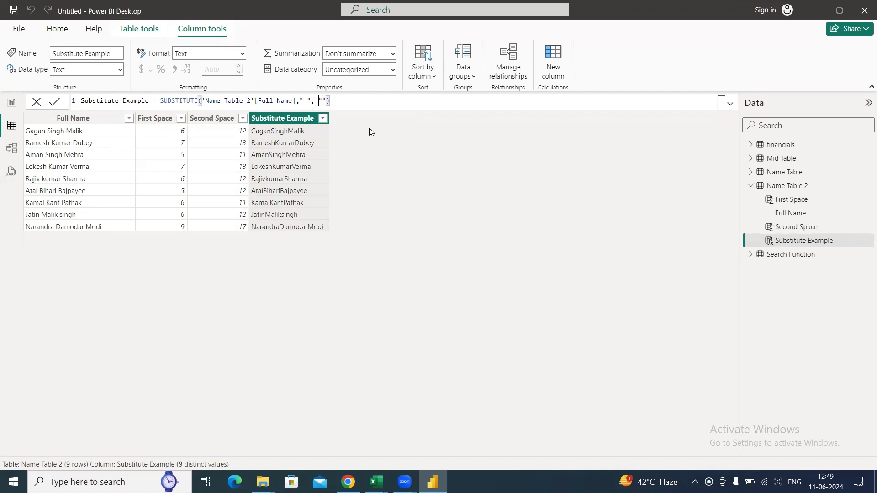
type("--")
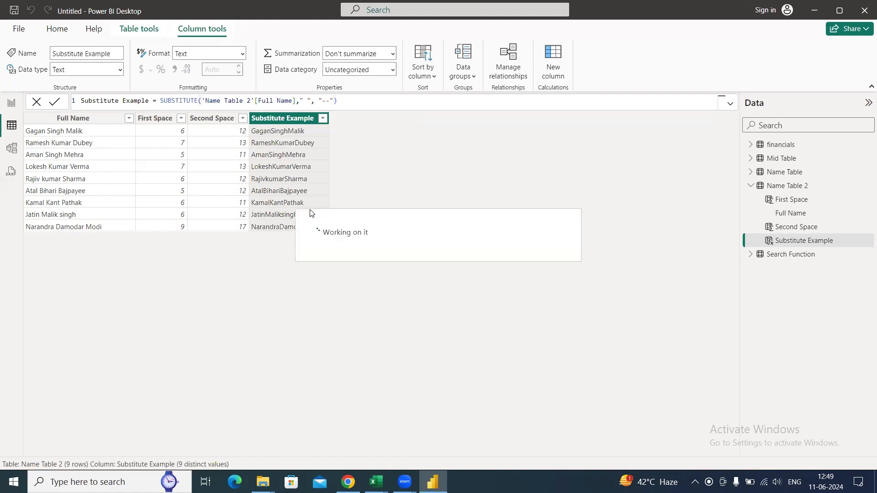
key("Return")
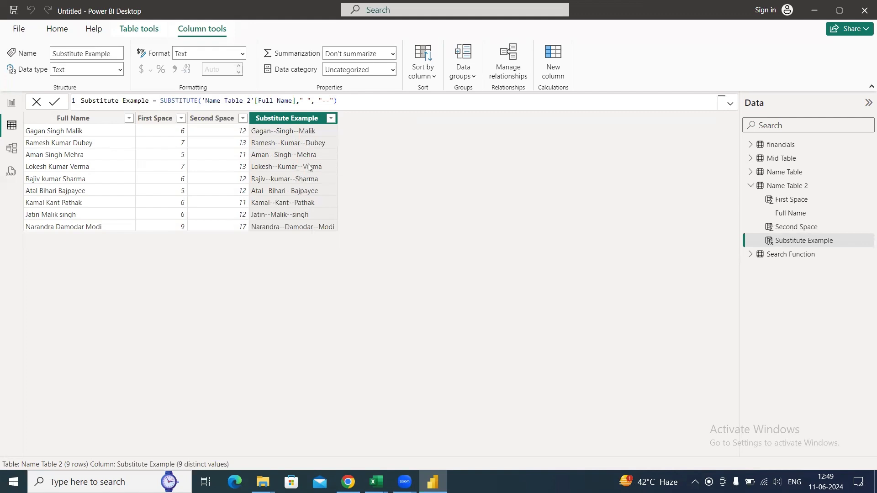
- Switch to the Text Function workbook in Excel and mark the Substitute function's example as Done
key("alt+Tab")
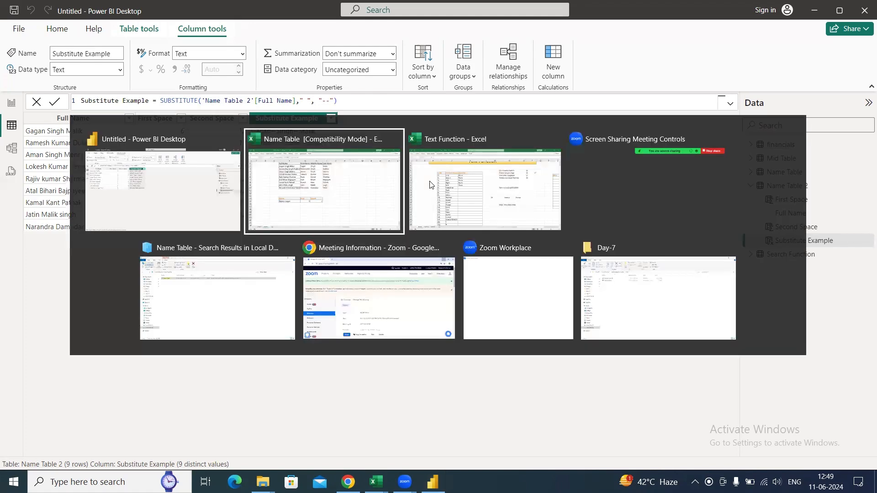
left_click(441, 192)
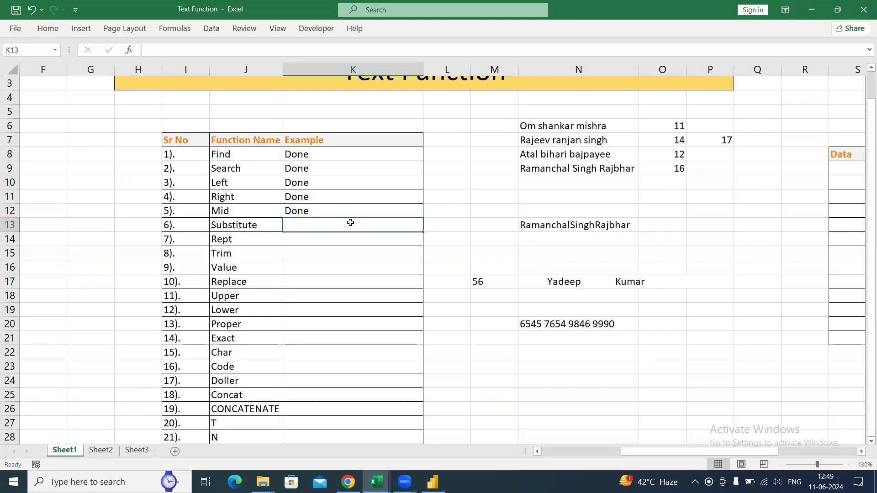
type("Done")
key("Return")
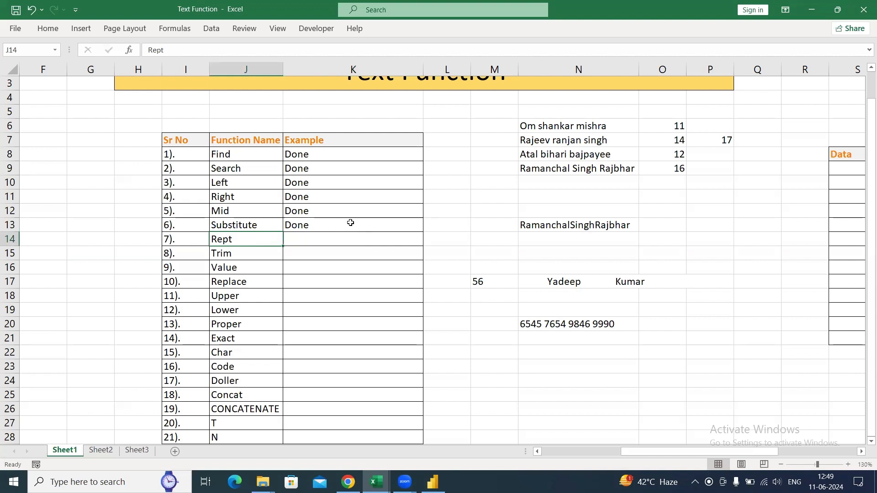
- Switch back to Power BI Desktop and add a calculated column named Rept to Name Table 2
key("alt+Tab")
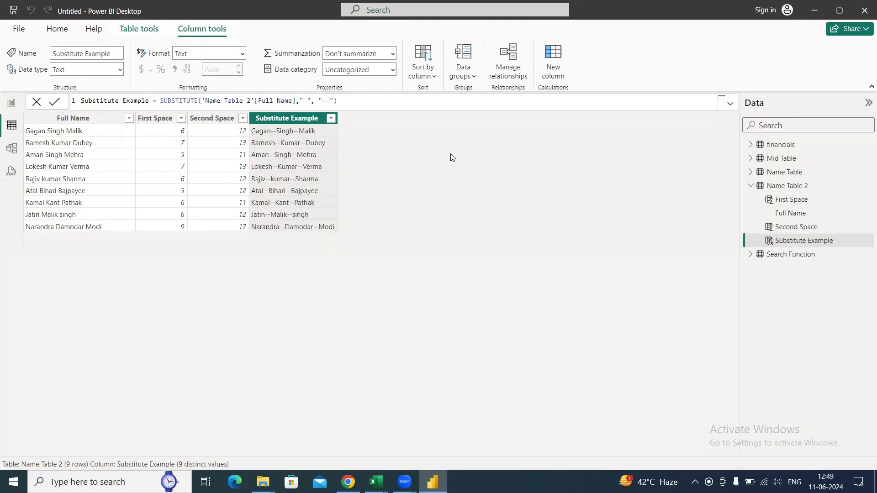
left_click(554, 63)
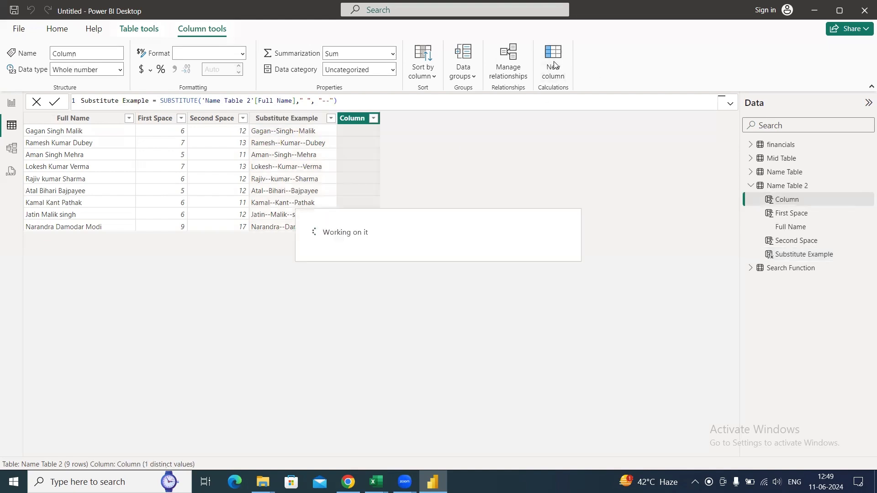
type("Rept =")
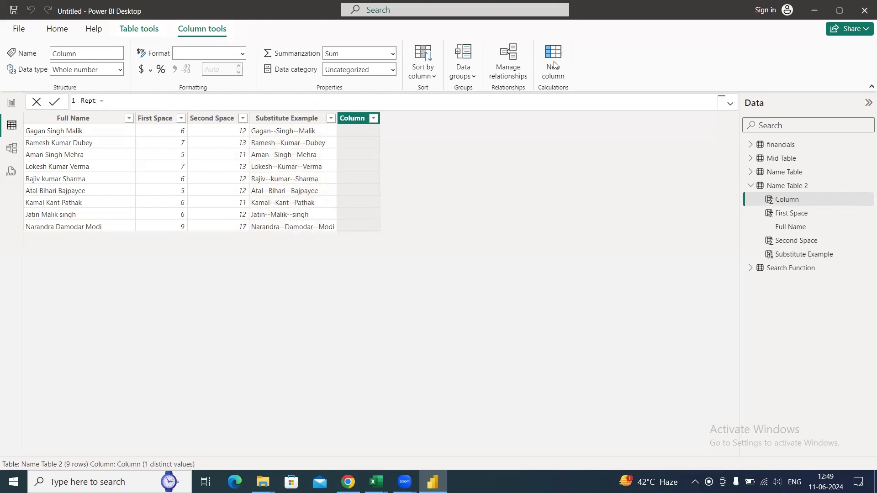
key("Right")
key("Right")
key("Right")
- Define the Rept column as REPT("Ram",5)
type("rept")
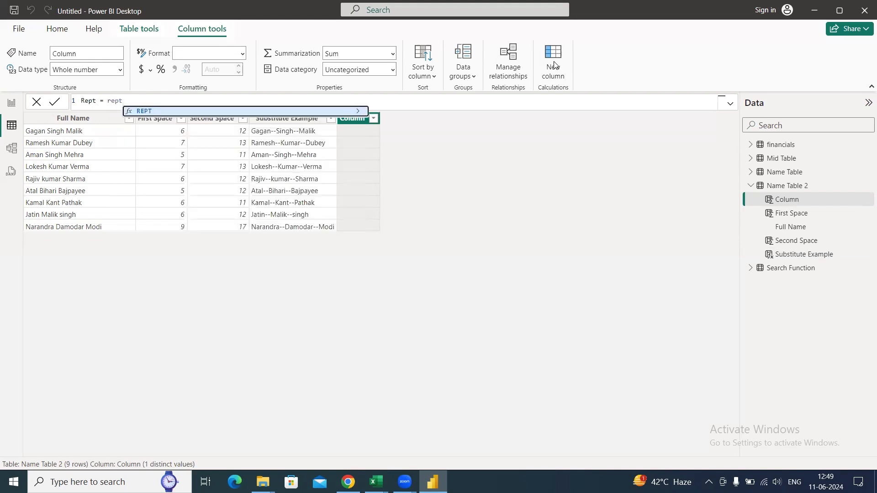
key("Tab")
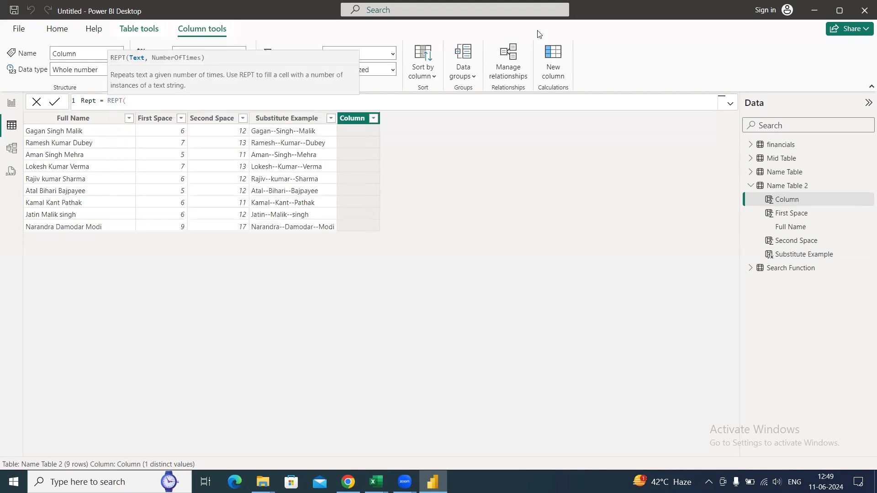
type("\"Ram\",5)")
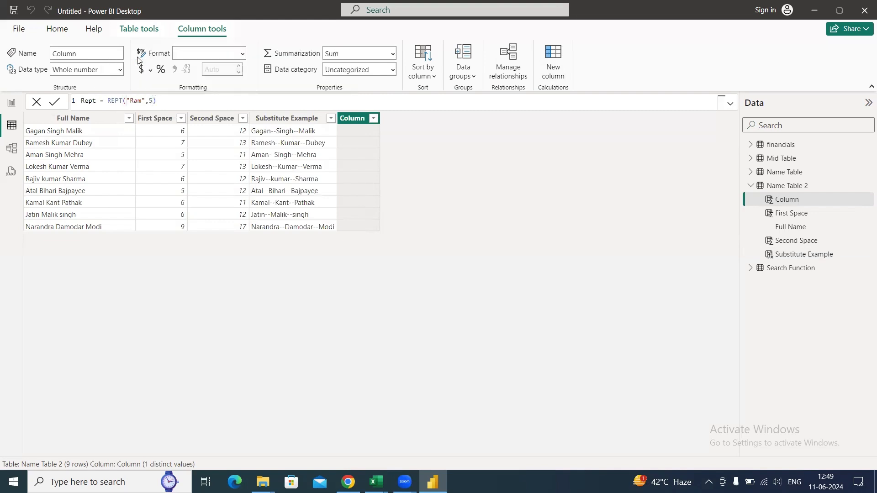
key("Return")
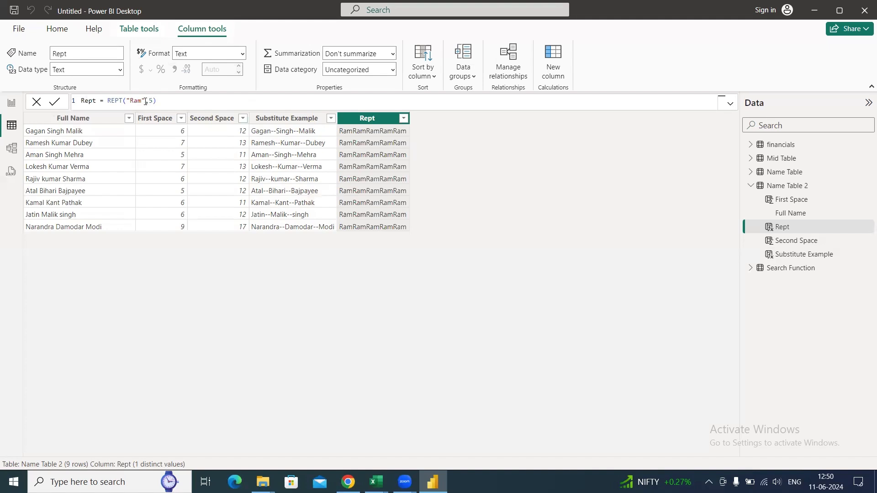
left_click(142, 102)
key("BackSpace")
key("BackSpace")
type("am")
- Add another calculated column named Rept 2 to Name Table 2
left_click(557, 70)
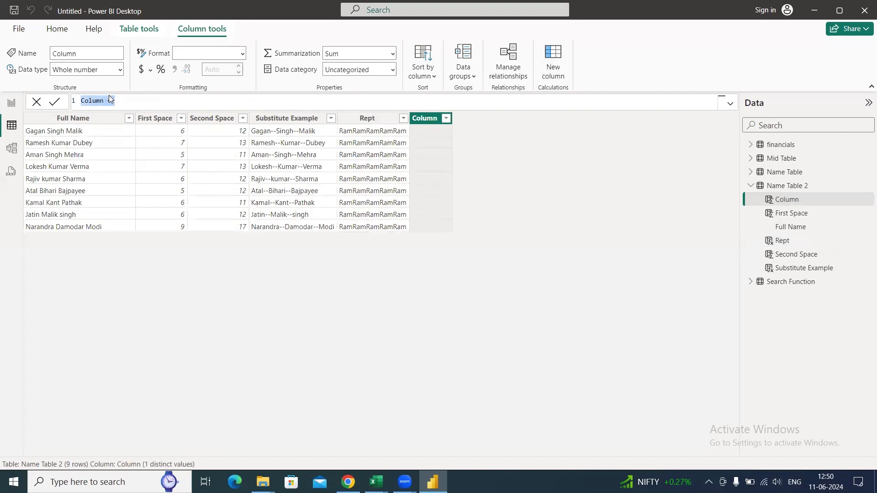
type("Rept 2")
key("End")
- Define Rept 2 as REPT("|",'Name Table 2'[First Space]) and widen the column slightly
type("rept")
key("Tab")
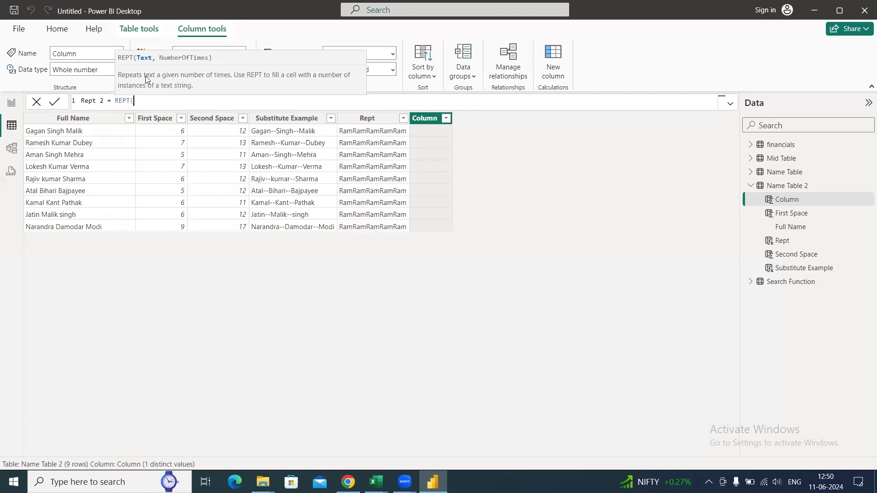
type("\"|\",first")
key("Up")
key("Tab")
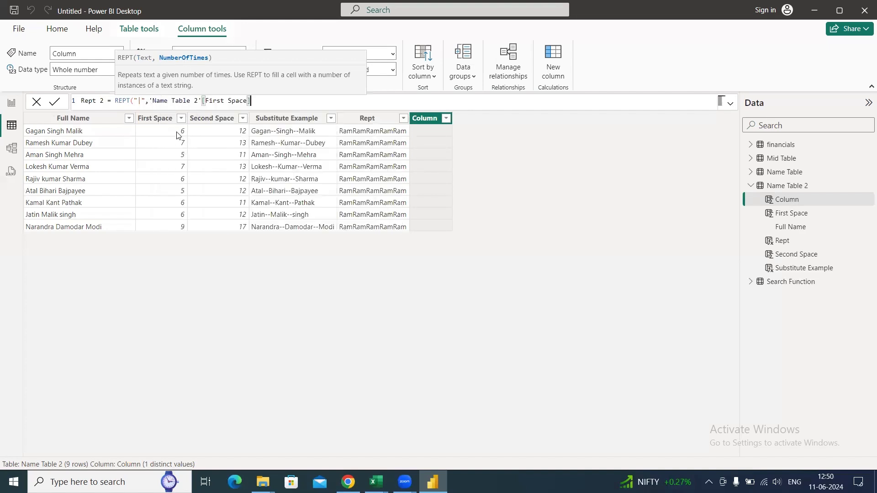
type(")")
key("Return")
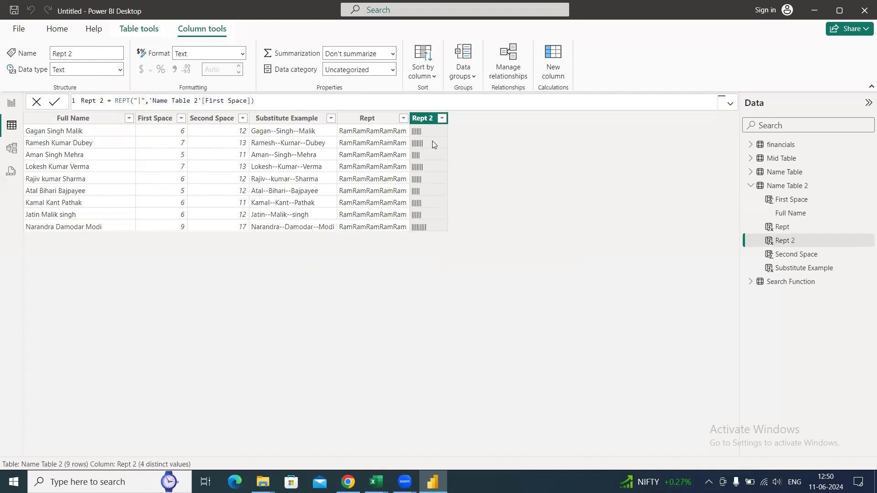
left_click_drag(446, 118, 468, 118)
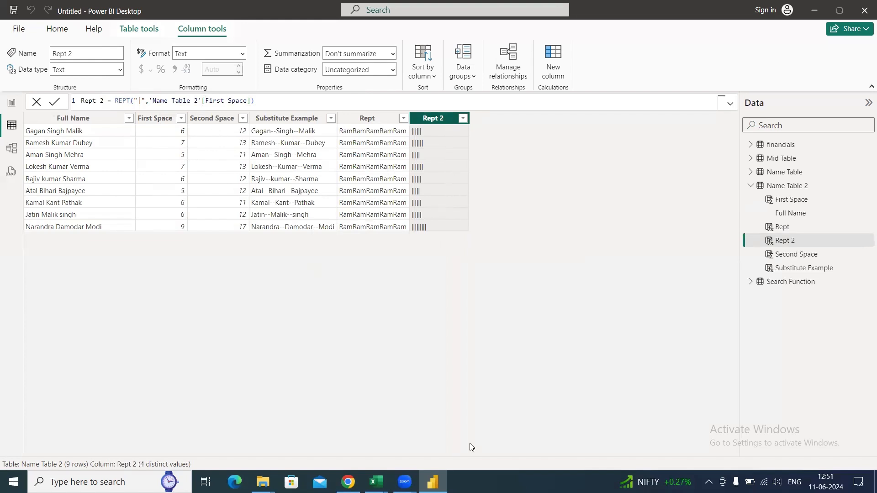
- Switch to the Text Function workbook in Excel and clear the REPT formulas from the Chart column beside the Data values
mouse_move(376, 482)
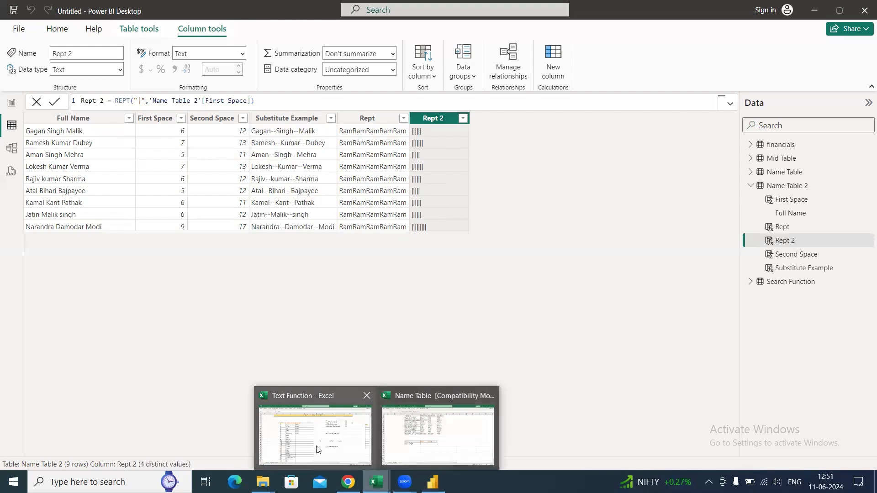
left_click(345, 437)
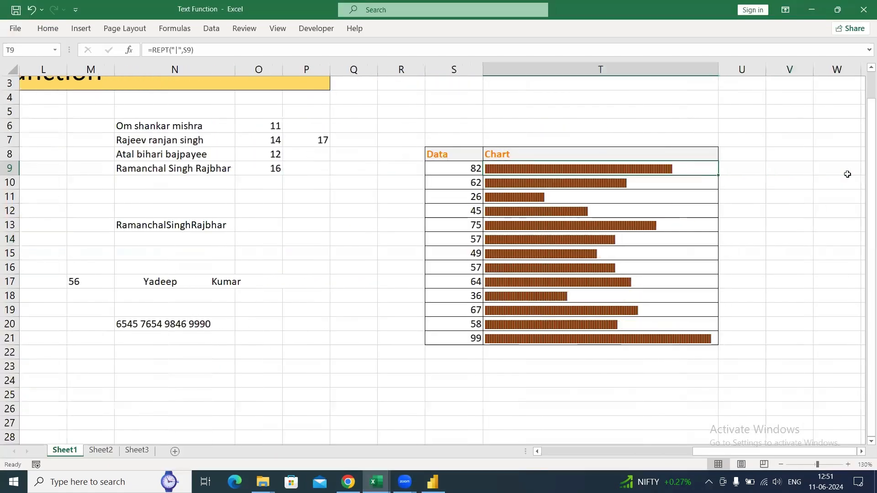
key("Left")
key("ctrl+shift+Down")
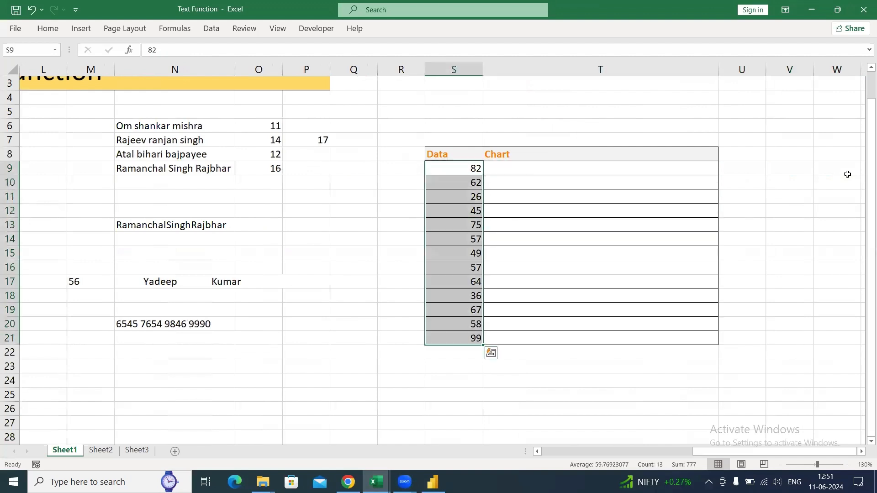
key("Up")
key("Right")
key("Down")
type("=")
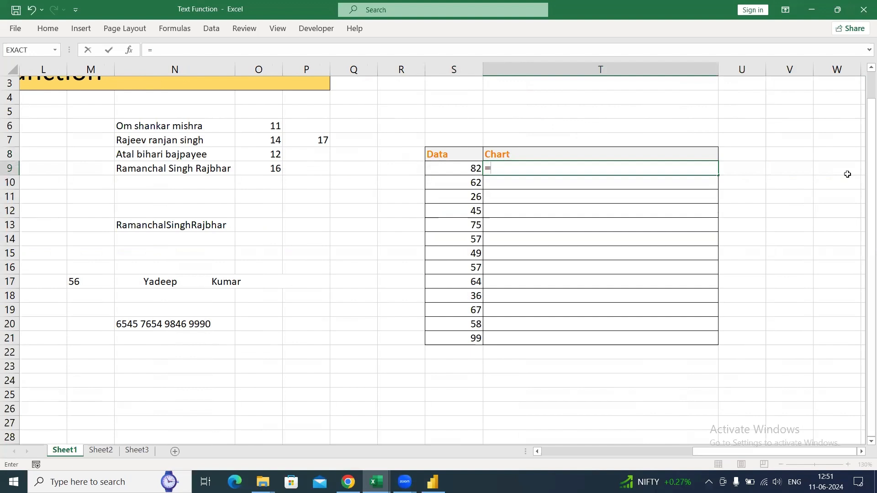
type("rep")
key("Down")
key("Tab")
key("Escape")
- Reset the formatting of T9:T21 in the Chart column by pasting only the formats of blank cell T7
key("Up")
key("Up")
key("ctrl+c")
key("Down")
key("Down")
key("shift+Down")
key("shift+Down")
key("shift+Down")
key("shift+Down")
key("shift+Down")
key("shift+Down")
key("shift+Down")
key("shift+Down")
key("shift+Down")
key("shift+Down")
key("shift+Down")
key("shift+Down")
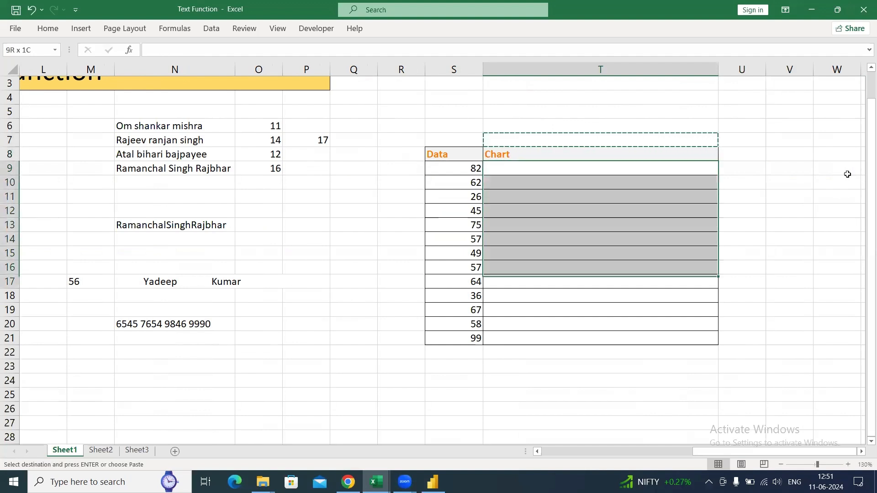
key("ctrl+alt+v")
key("t")
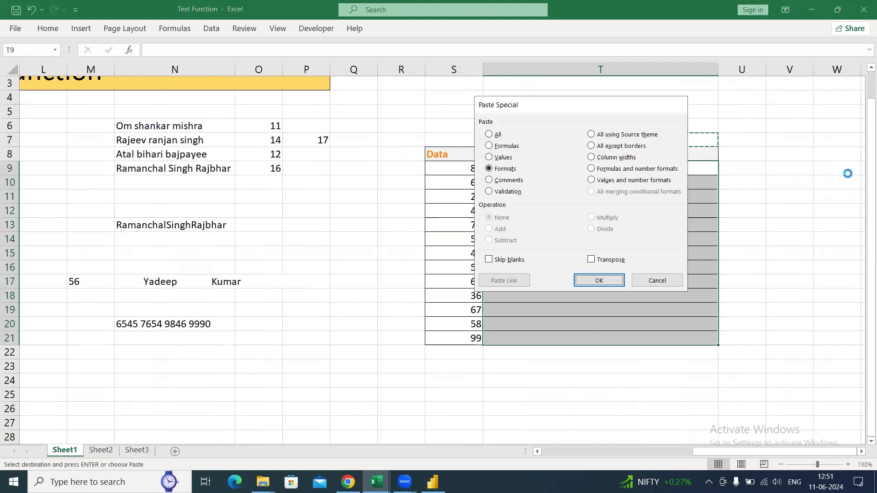
key("Return")
key("Escape")
- Apply all borders to the empty Chart cells T9:T21
key("shift+Down")
key("shift+Down")
key("shift+Down")
key("shift+Down")
key("shift+Down")
key("shift+Down")
key("shift+Down")
key("shift+Down")
key("shift+Down")
key("shift+Down")
key("shift+Down")
key("shift+Down")
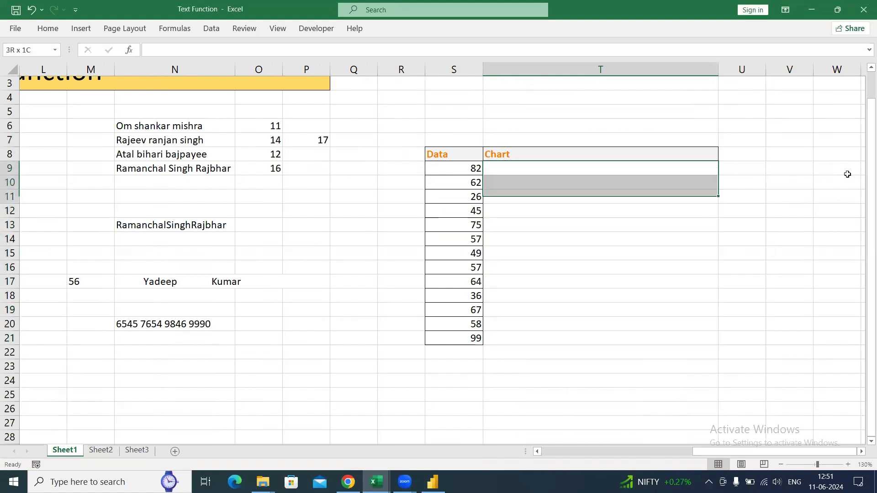
key("alt+h")
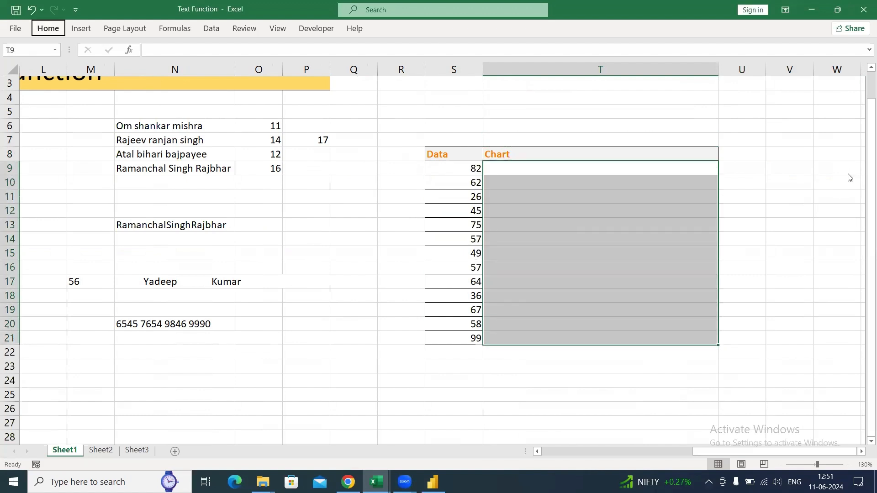
key("b")
key("a")
key("Up")
key("Down")
- Enter =REPT("|",S9) in cell T9, the first Chart cell
type("=rept")
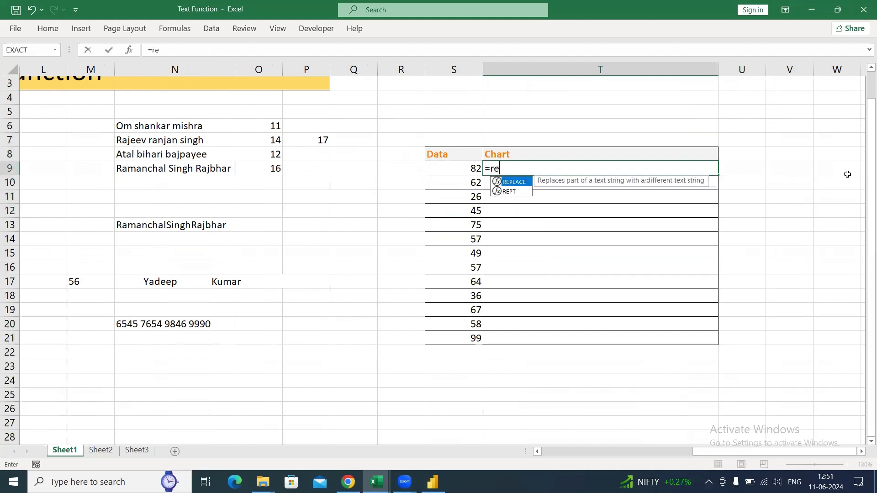
key("Tab")
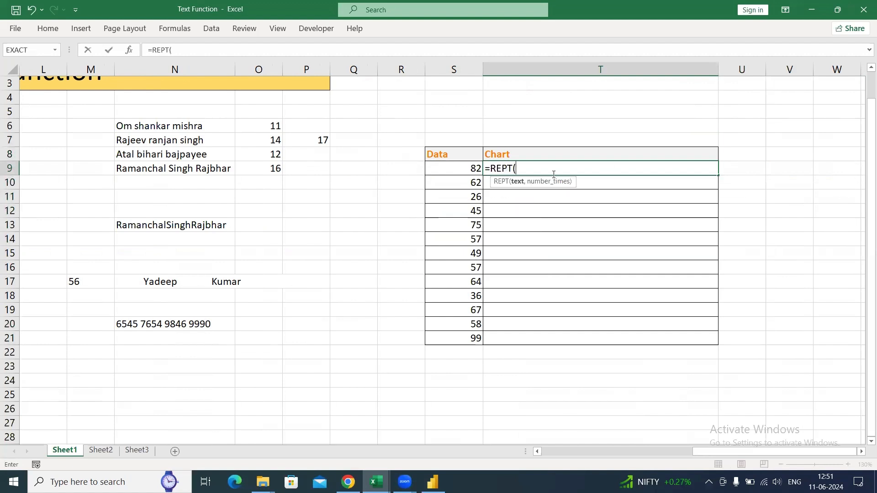
type("\"|\",")
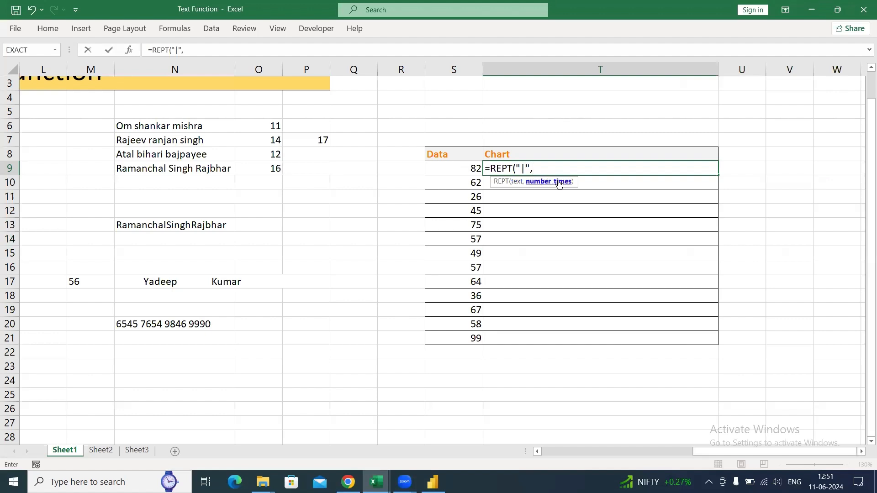
left_click(455, 173)
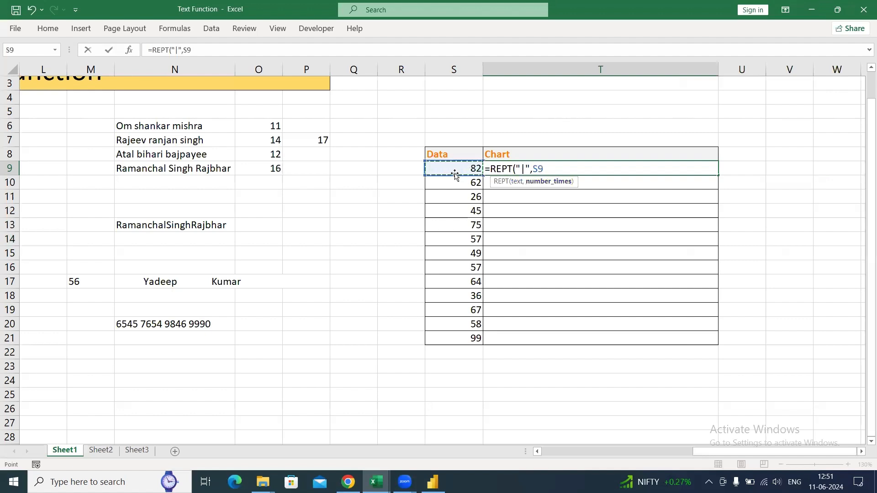
key("Return")
- Fill the REPT formula down the Chart column from T9 to T21
key("shift+Down")
key("shift+Down")
key("shift+Down")
key("shift+Down")
key("shift+Down")
key("shift+Down")
key("shift+Down")
key("shift+Down")
key("shift+Down")
key("shift+Down")
key("shift+Down")
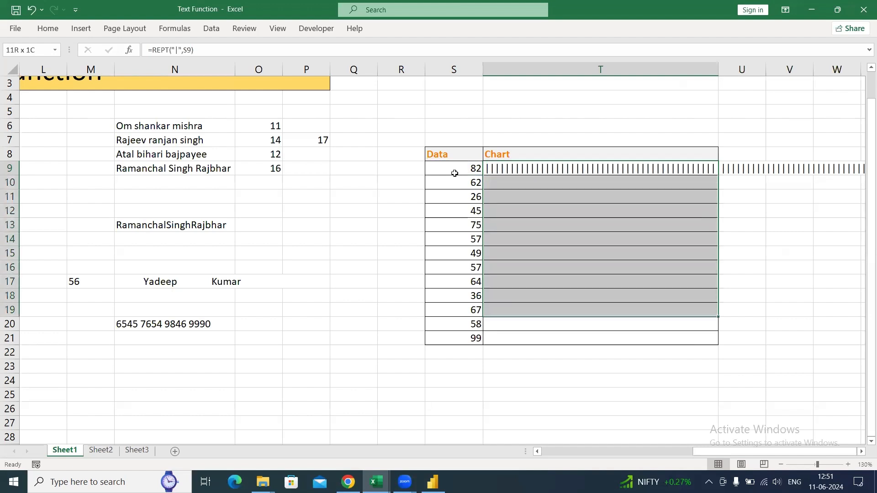
key("ctrl+d")
key("Down")
key("Down")
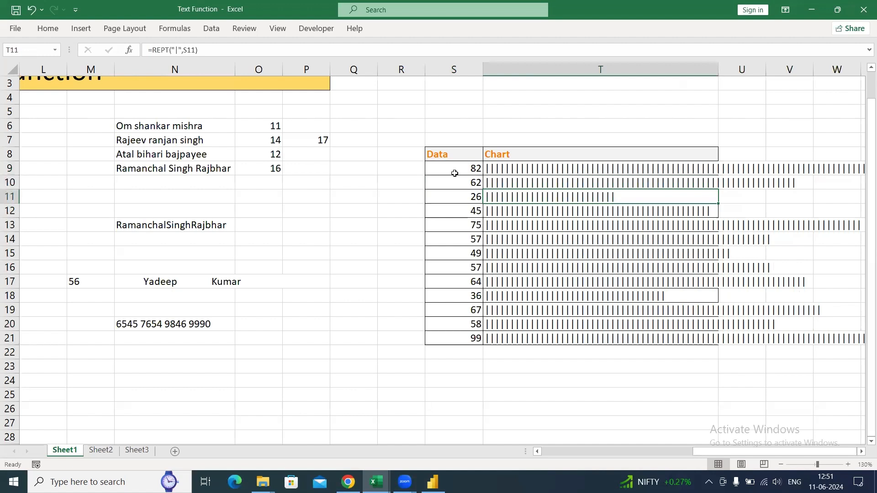
- Set the font of the Chart cells T9:T21 to Britannic Bold
key("Up")
key("Up")
key("ctrl+shift+Down")
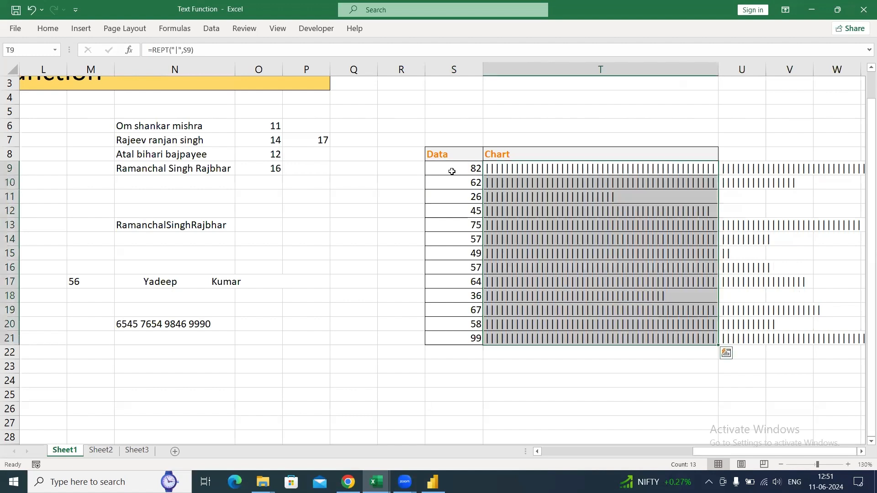
left_click(48, 28)
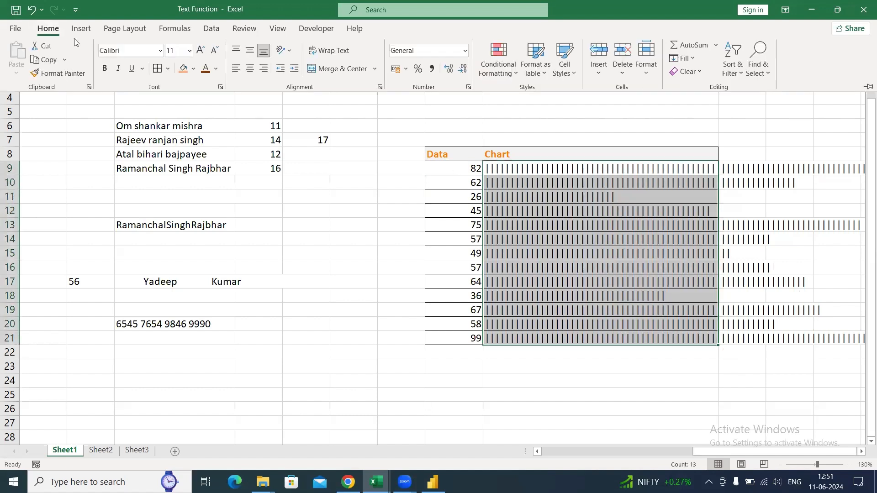
left_click(160, 51)
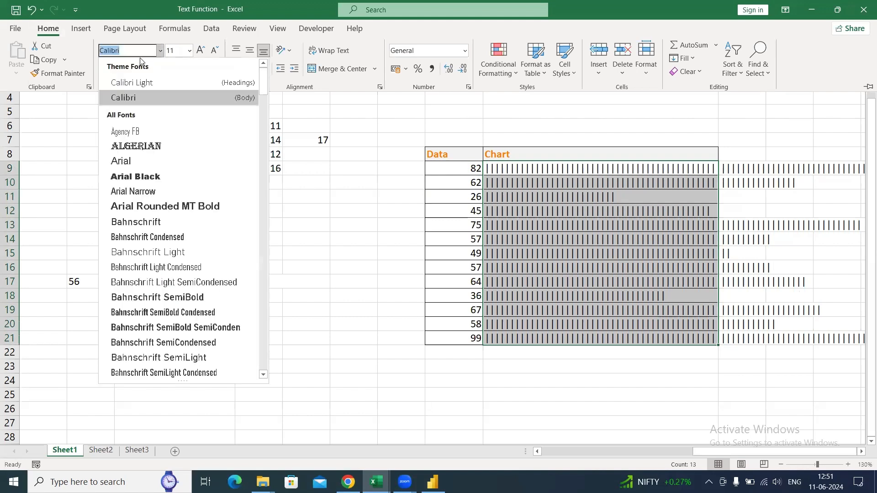
type("Britannic Bold")
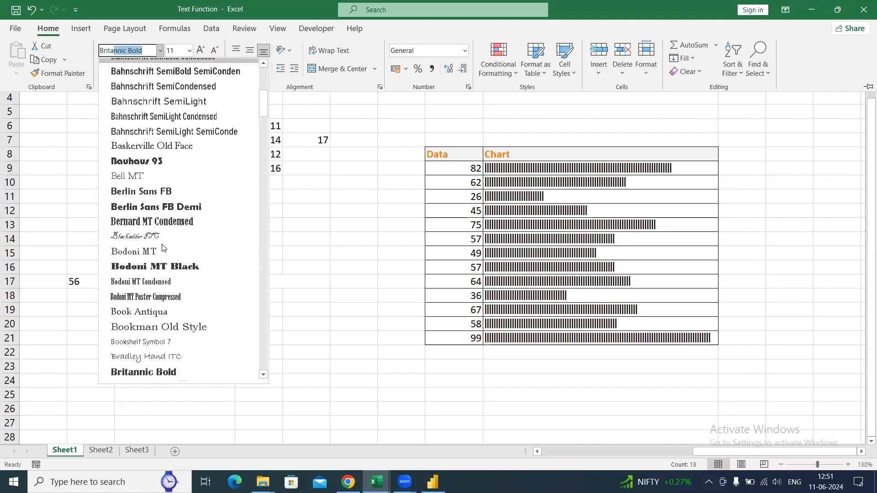
left_click(165, 377)
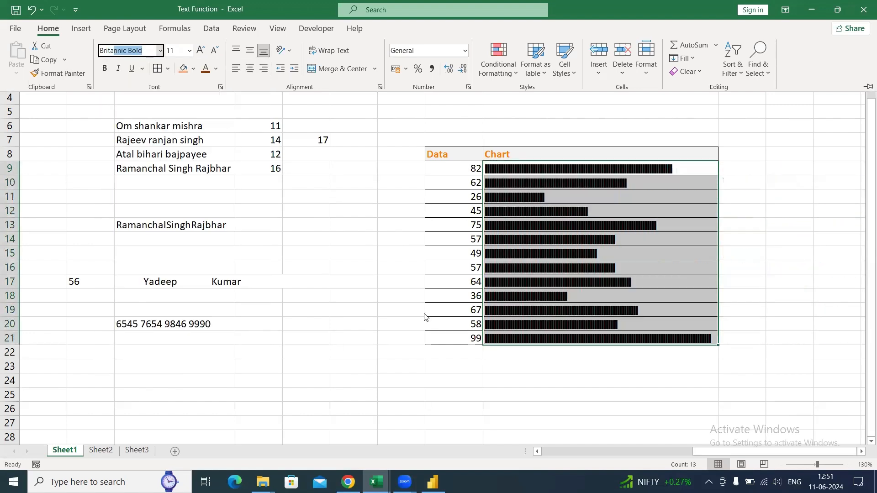
- Colour the text of the Chart cells T9:T21 with the standard orange
left_click(600, 198)
left_click_drag(584, 170, 592, 333)
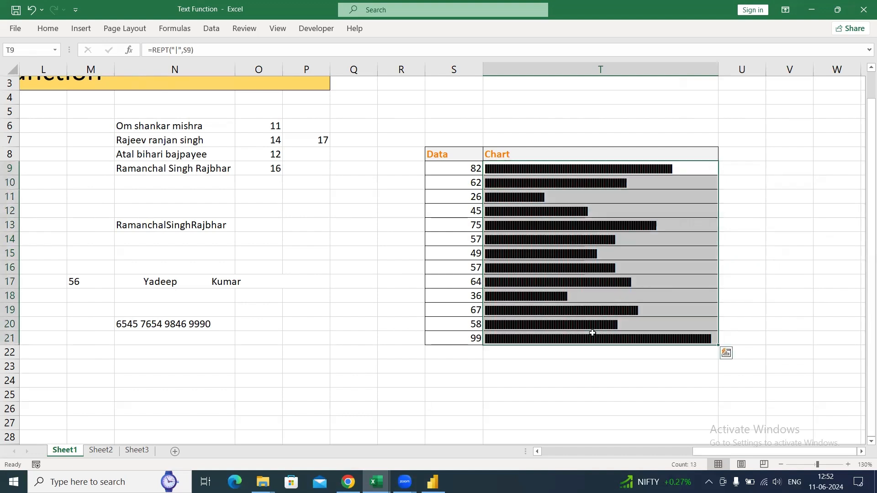
left_click(48, 28)
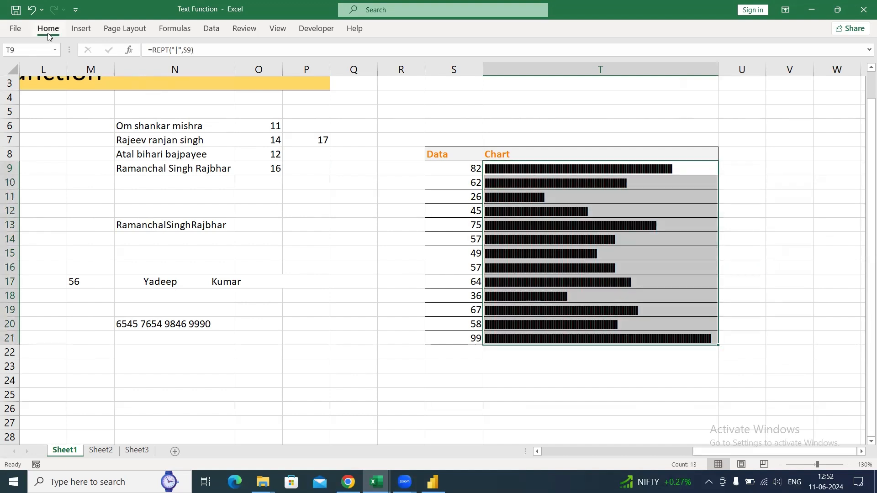
left_click(215, 68)
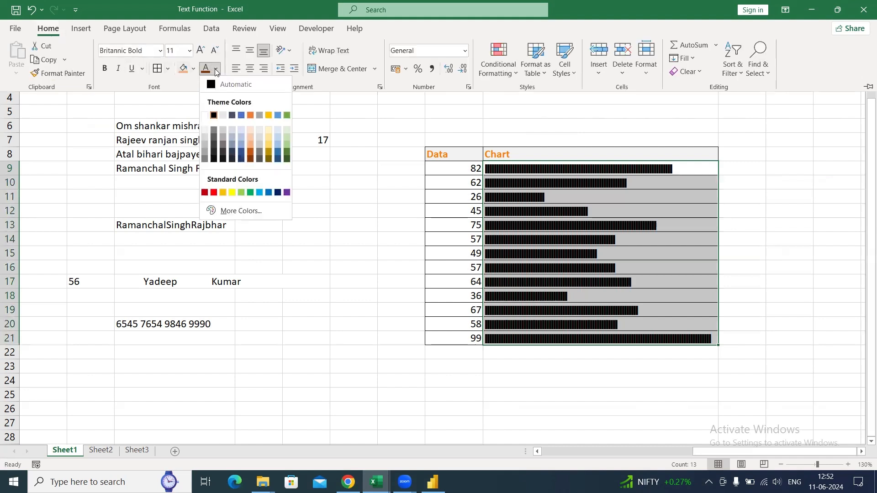
left_click(222, 192)
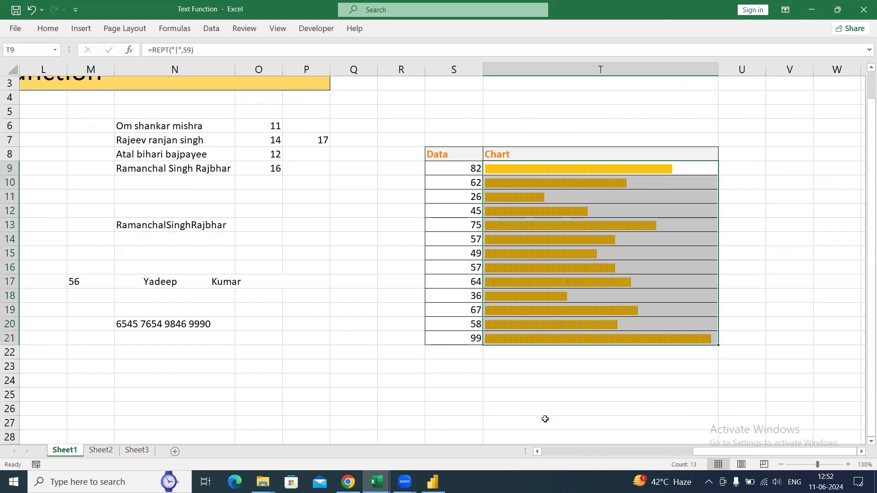
left_click(515, 423)
left_click_drag(589, 168, 541, 337)
left_click(541, 311)
- Switch to Power BI and redefine Rept 2 as REPT("|",'Name Table 2'[Second Space])
key("alt+Tab")
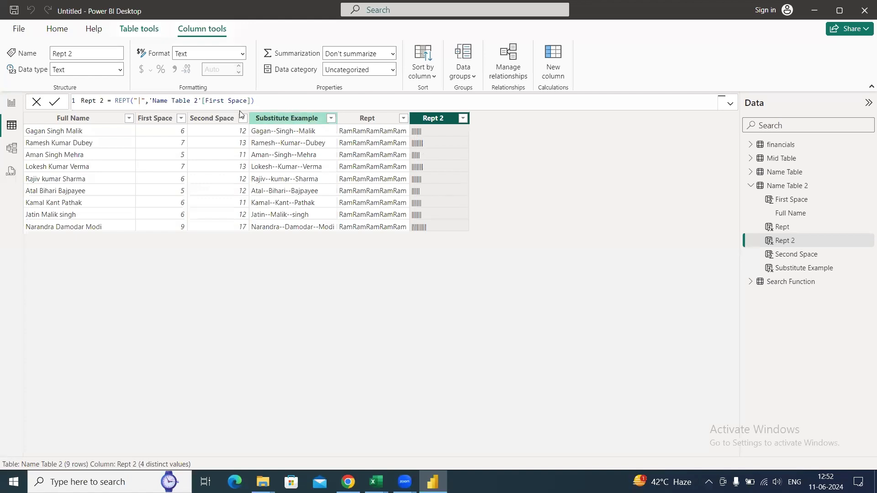
double_click(225, 100)
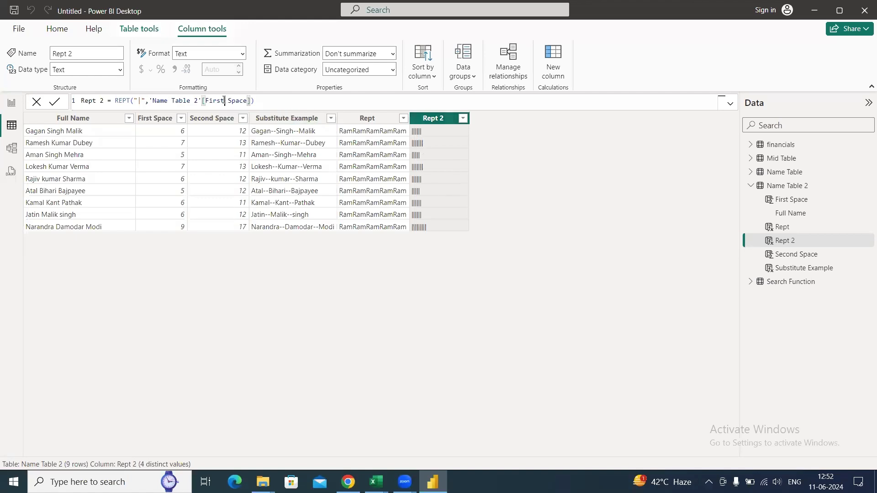
type("F")
key("BackSpace")
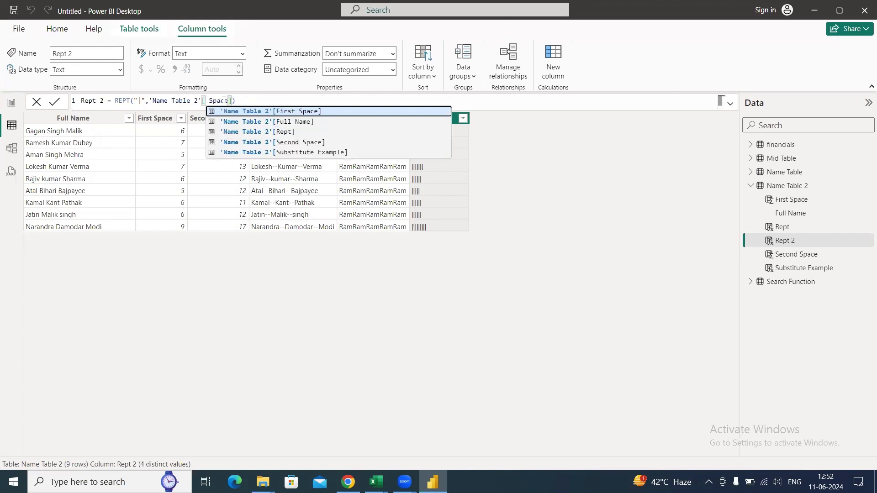
type("sec")
key("Tab")
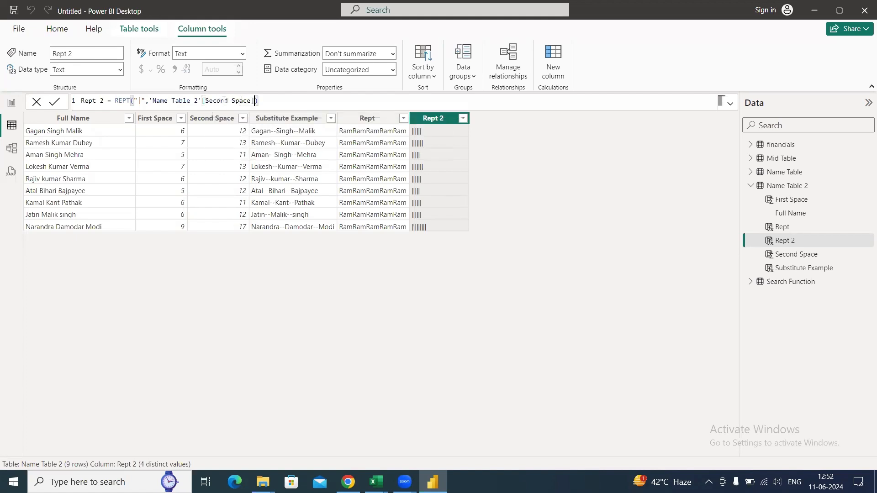
key("Return")
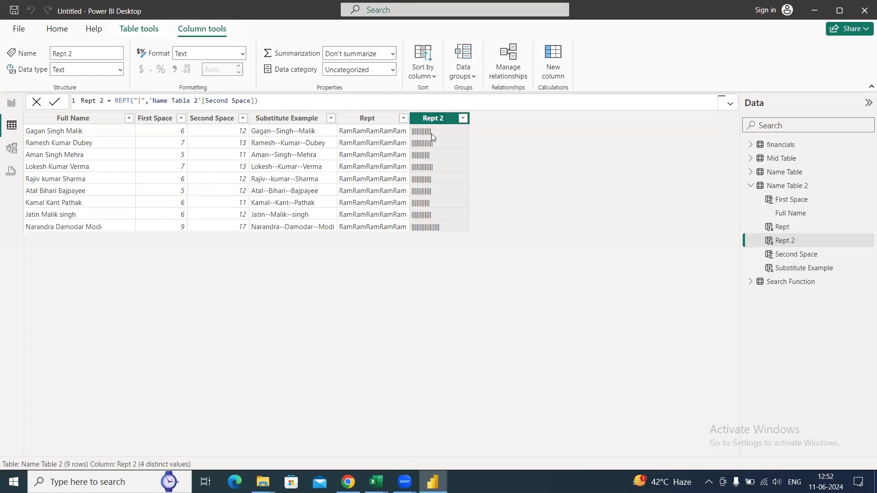
- Switch back to the Text Function workbook in Excel and enter | in P14 with the label Pipe in Q14
key("alt+Tab")
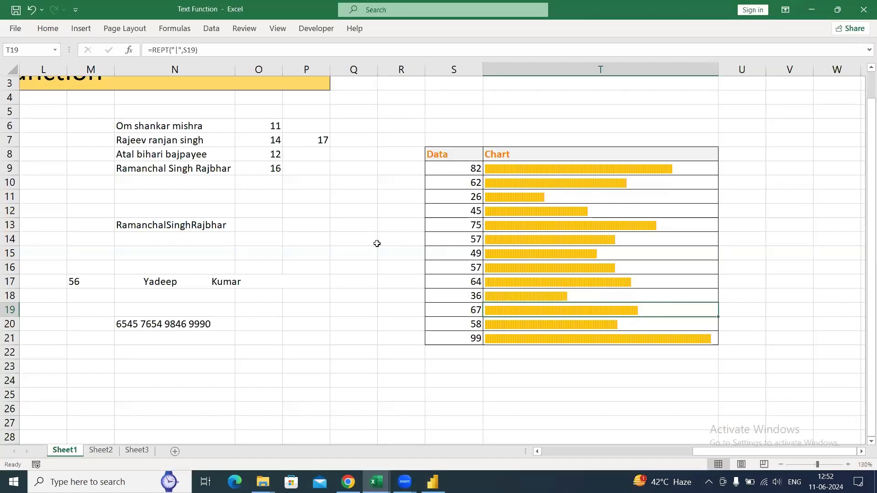
left_click(325, 236)
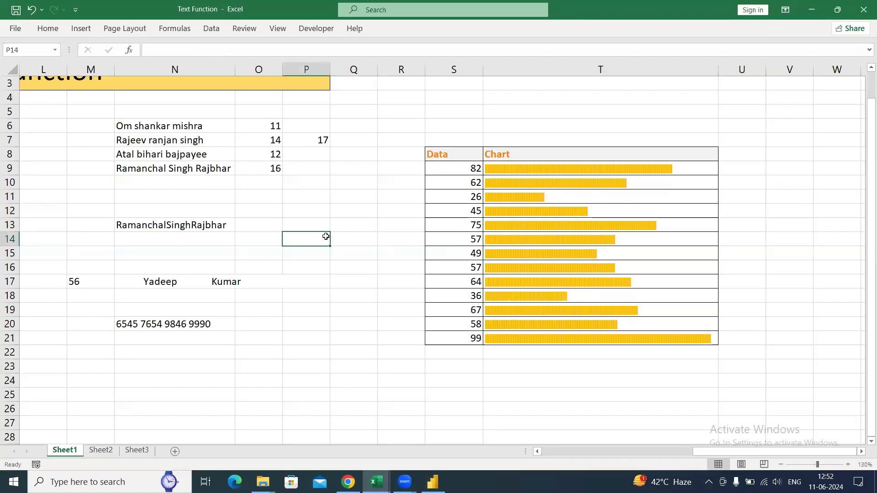
type("|")
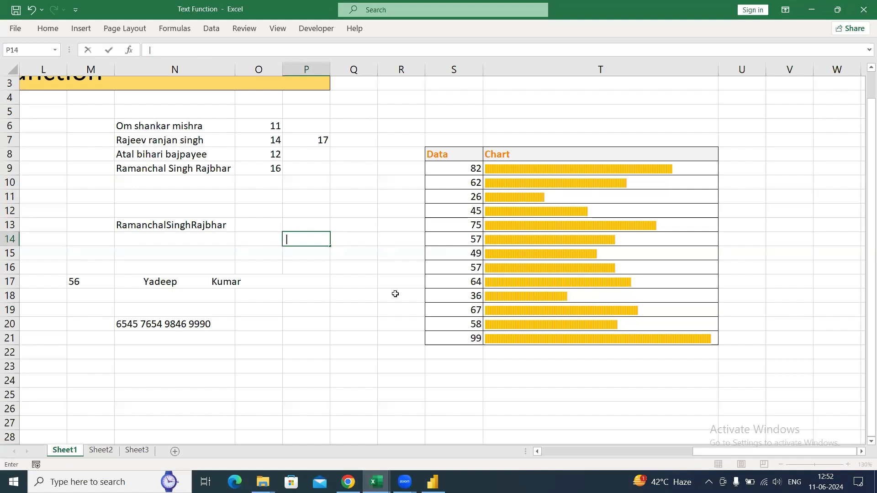
type("||||")
key("BackSpace")
key("Tab")
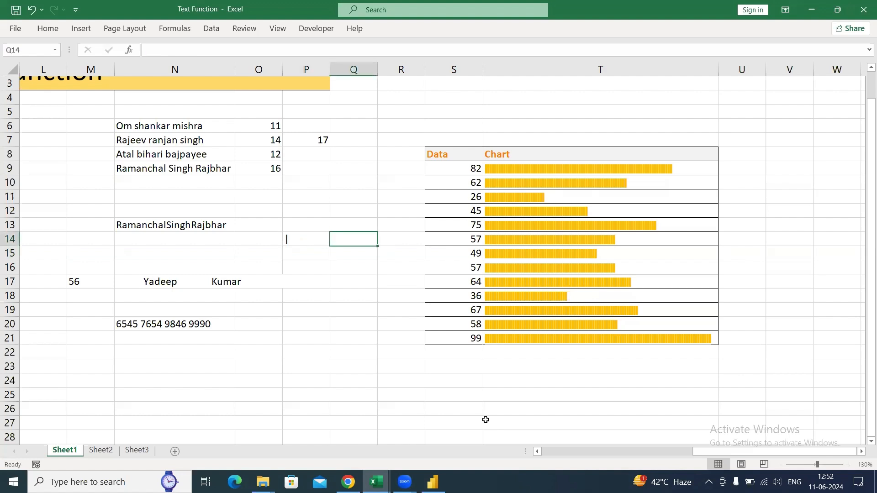
type("Pipe")
- Apply all borders to the pipe symbol and its label in P14:Q14
key("Left")
key("shift+Right")
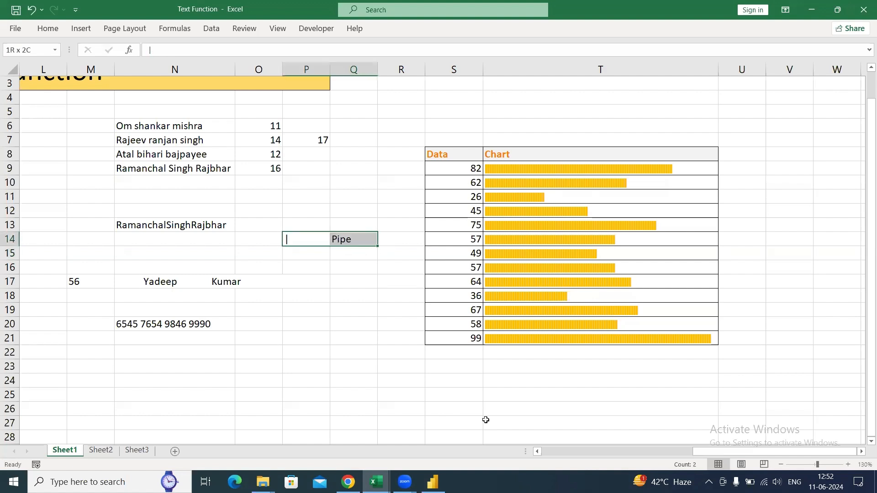
key("alt")
key("Escape")
- Enter Done in the Example column beside the Rept function
key("Down")
key("Left")
key("Left")
key("Left")
key("Left")
key("Left")
key("Left")
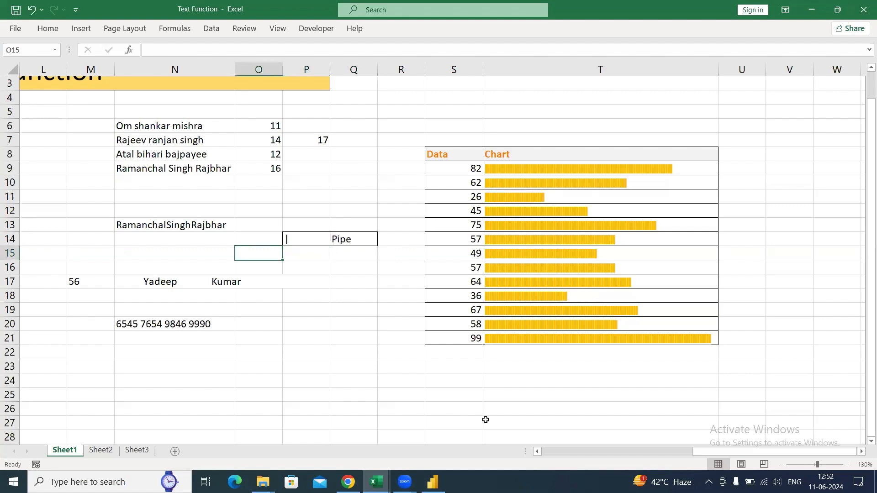
key("Left")
key("Right")
key("Up")
key("Up")
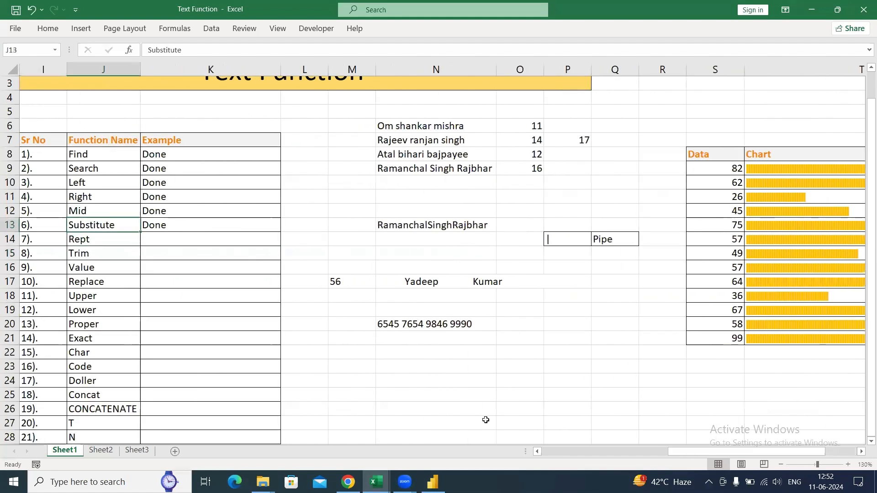
key("Right")
key("Down")
type("Done")
key("Return")
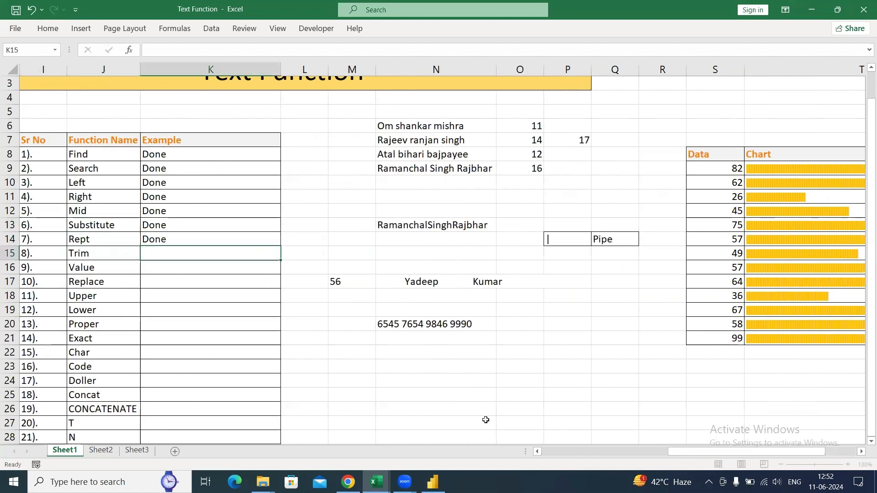
key("Left")
key("Right")
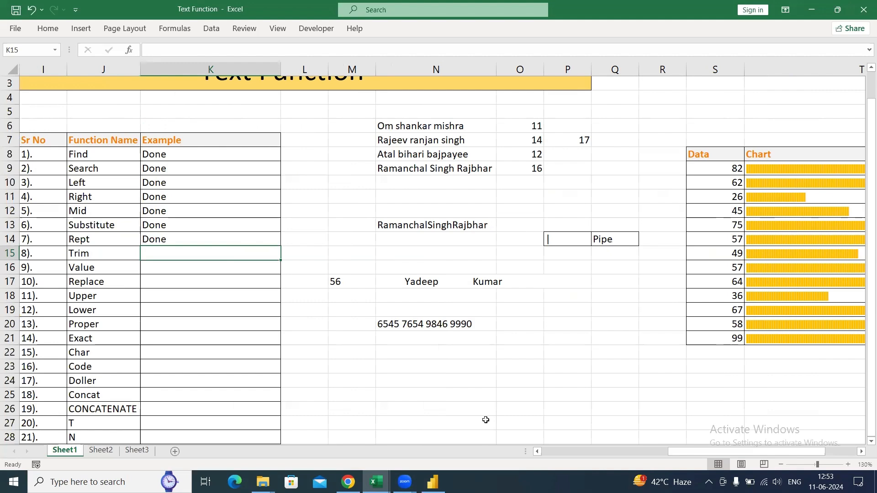
left_click(99, 451)
left_click(65, 450)
key("Right")
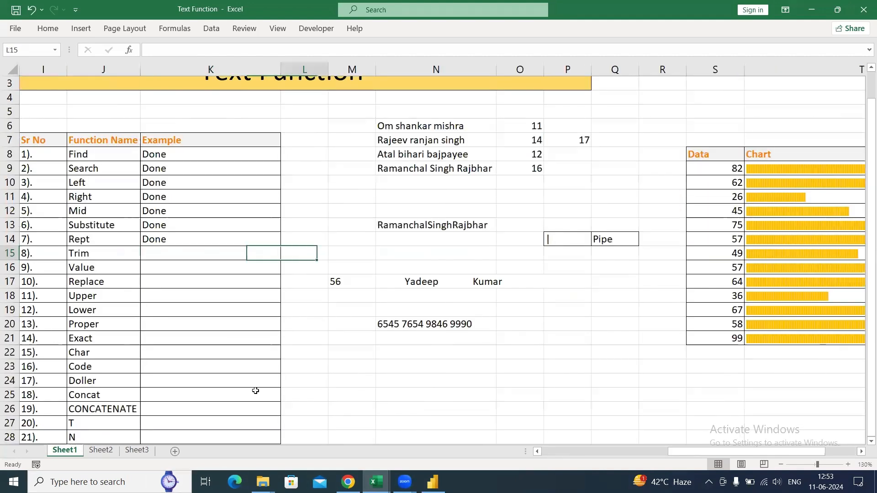
- Switch to the Name Table workbook in Excel
key("alt+Tab")
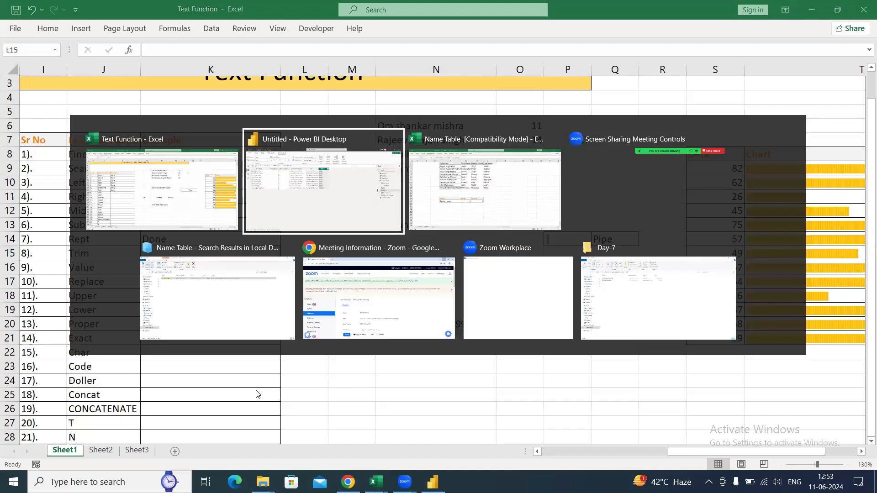
key("Tab")
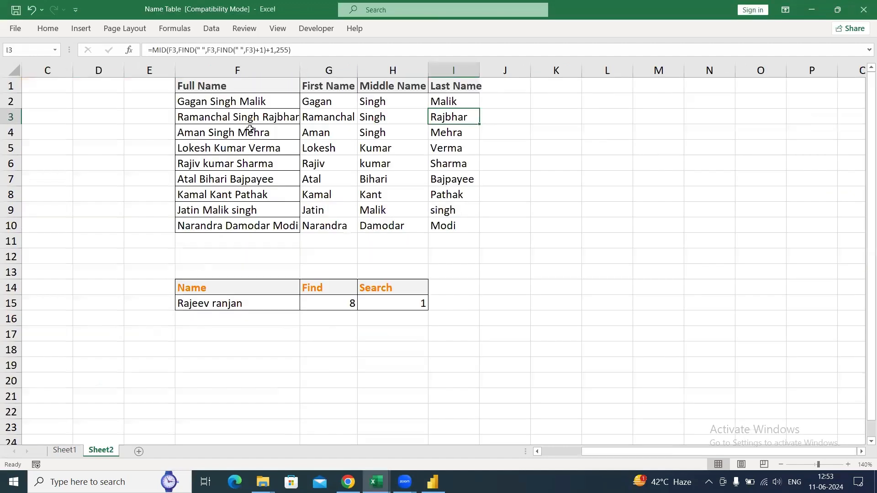
- Copy the Full Name list in F1:F10 to a new worksheet, starting at cell E1
left_click_drag(258, 87, 251, 234)
key("ctrl+c")
left_click(138, 451)
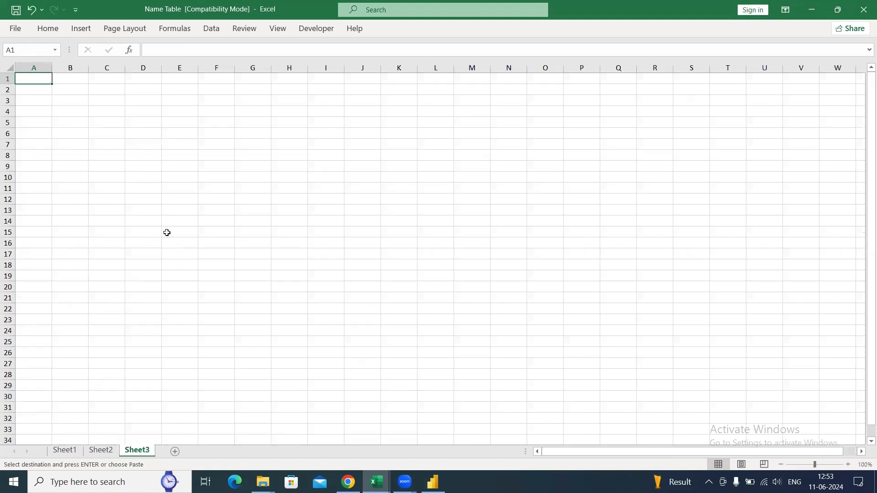
left_click(185, 79)
key("ctrl+v")
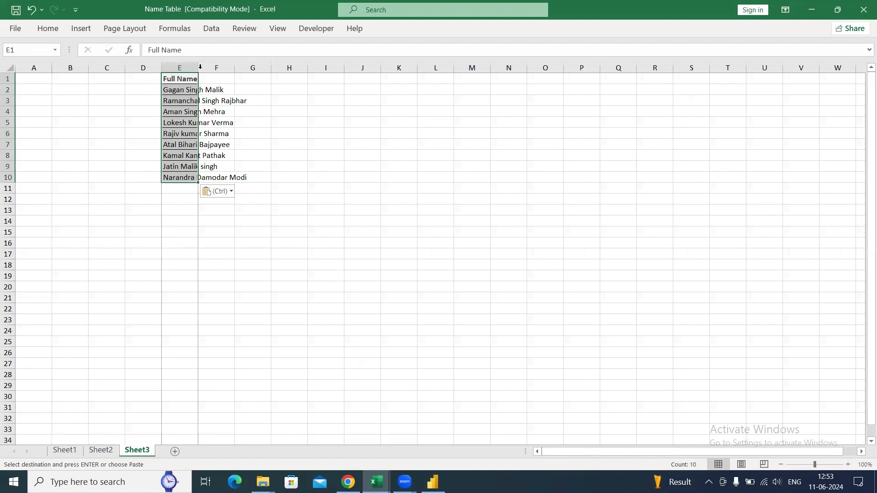
- Widen column E beyond the longest full name
double_click(198, 68)
left_click_drag(252, 68, 277, 78)
left_click(280, 133)
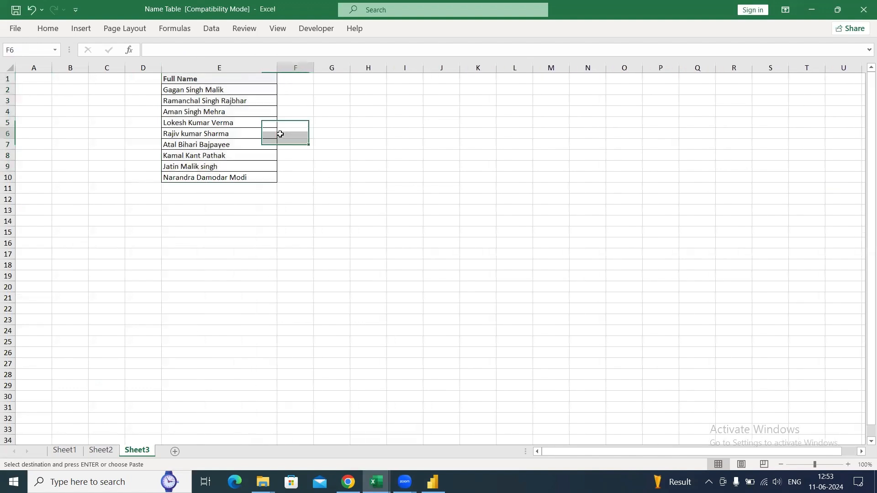
left_click(847, 465)
left_click(847, 464)
left_click(847, 464)
left_click(847, 465)
left_click(848, 464)
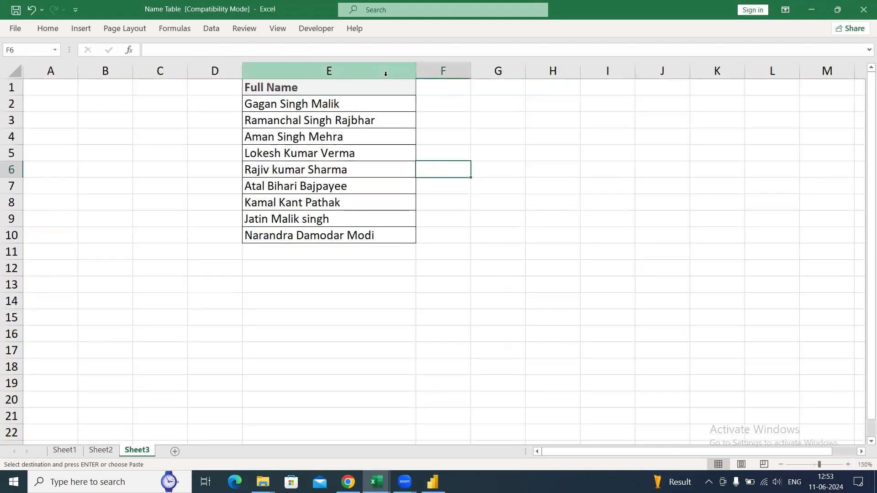
- Add irregular extra spaces before and between the words of the names in column E and copy E1:E10
left_click(385, 102)
key("ctrl+a")
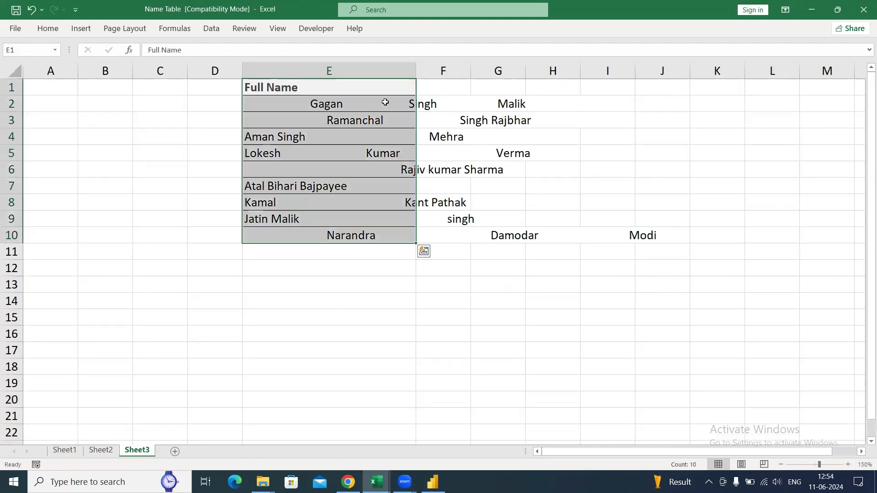
key("ctrl+c")
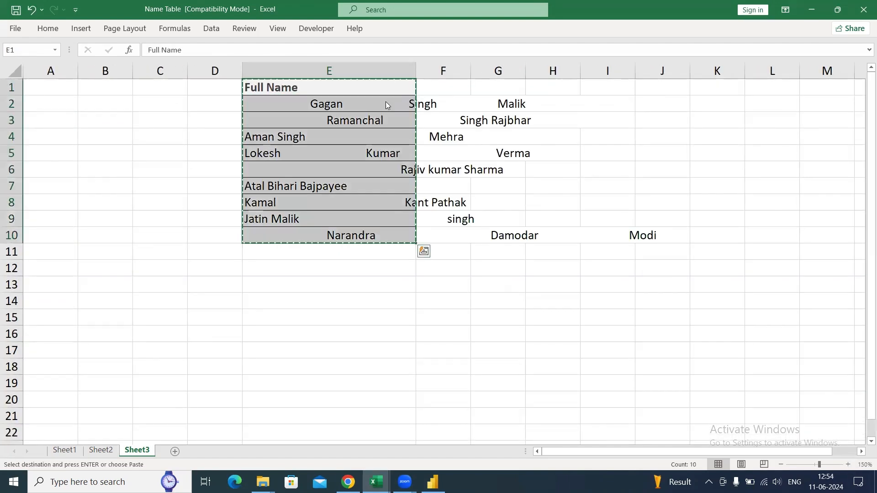
- Switch to Power BI Desktop and load the copied names as a new table named Trim Table
key("alt+Tab")
key("alt+Tab")
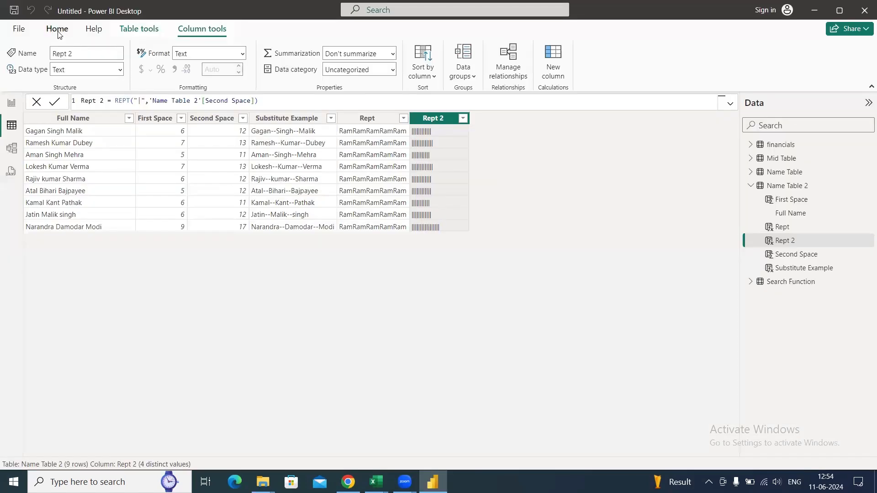
left_click(58, 33)
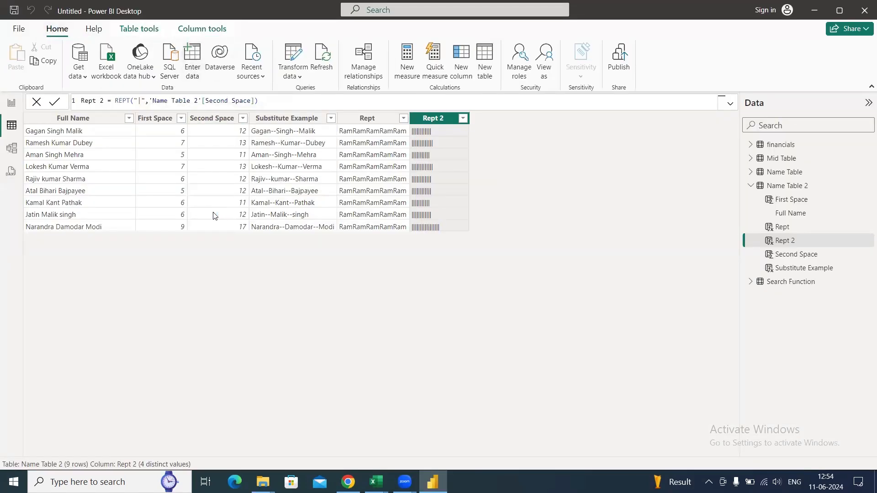
key("ctrl+v")
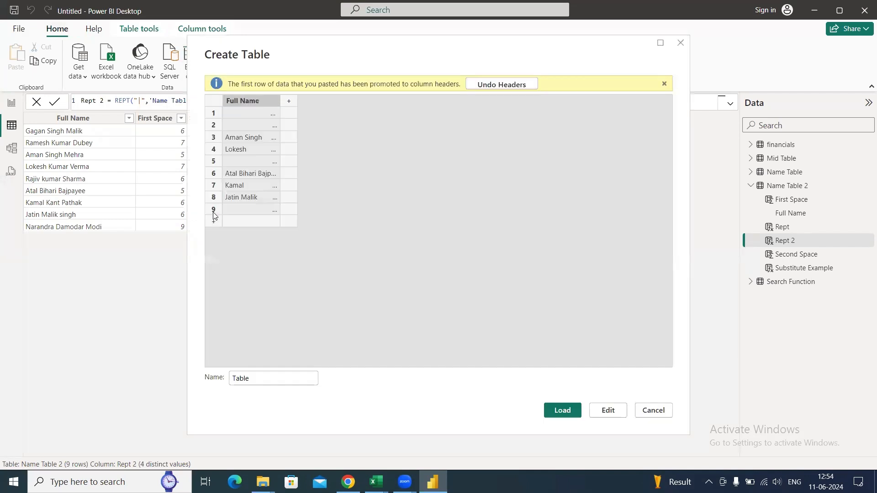
double_click(275, 377)
key("BackSpace")
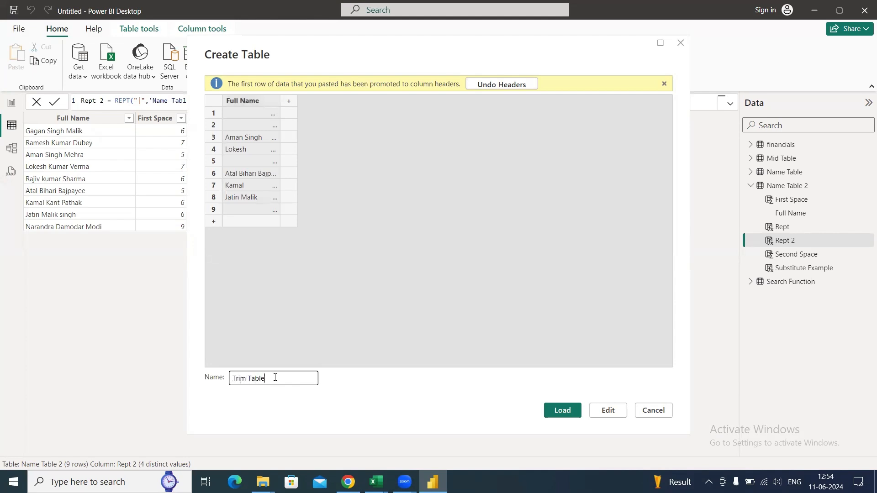
left_click(573, 412)
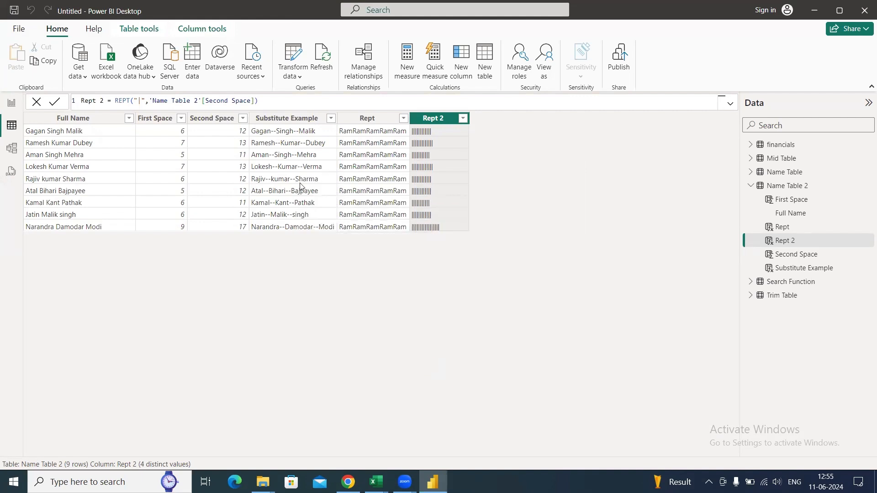
- Show the Trim Table data and widen its Full Name column to reveal the spaced-out names
left_click(751, 187)
left_click(776, 214)
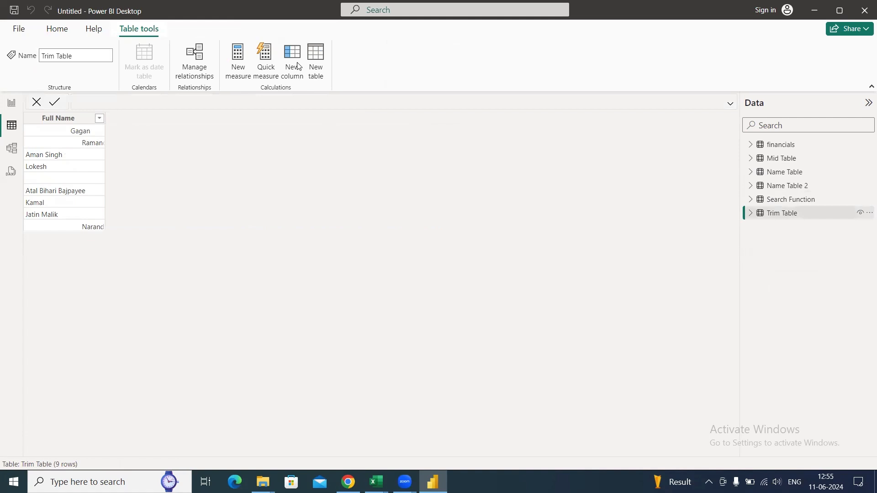
left_click_drag(105, 119, 264, 140)
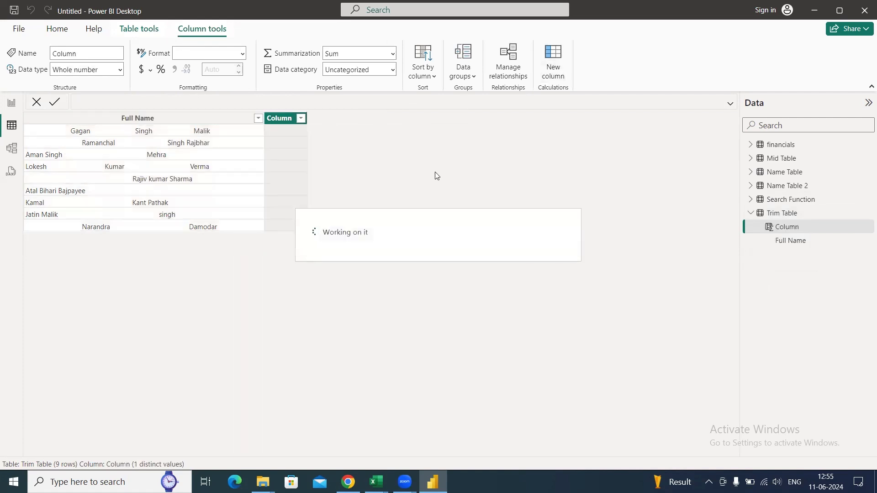
- Add the calculated column Trim = TRIM('Trim Table'[Full Name]) and widen it slightly
type("Trim")
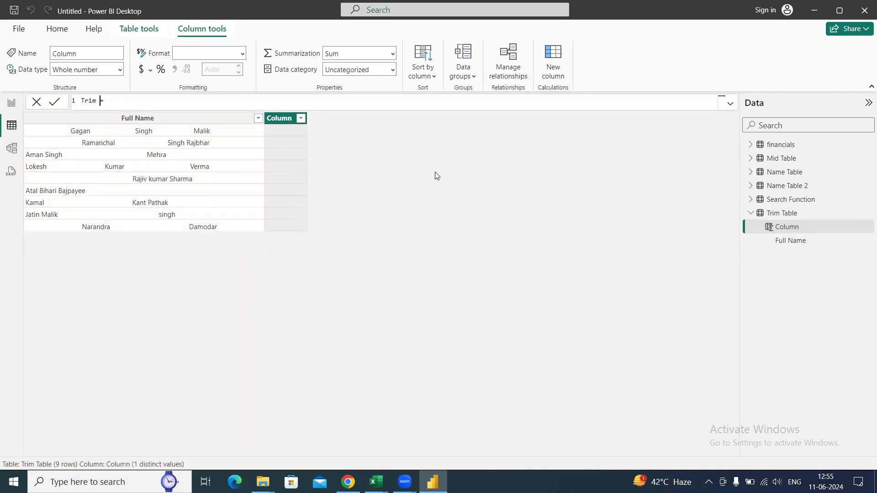
type("TRIM(")
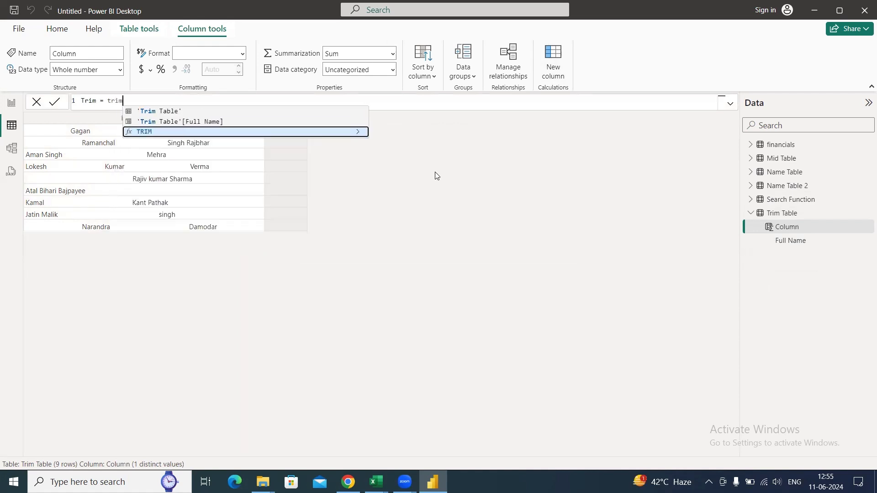
type("full")
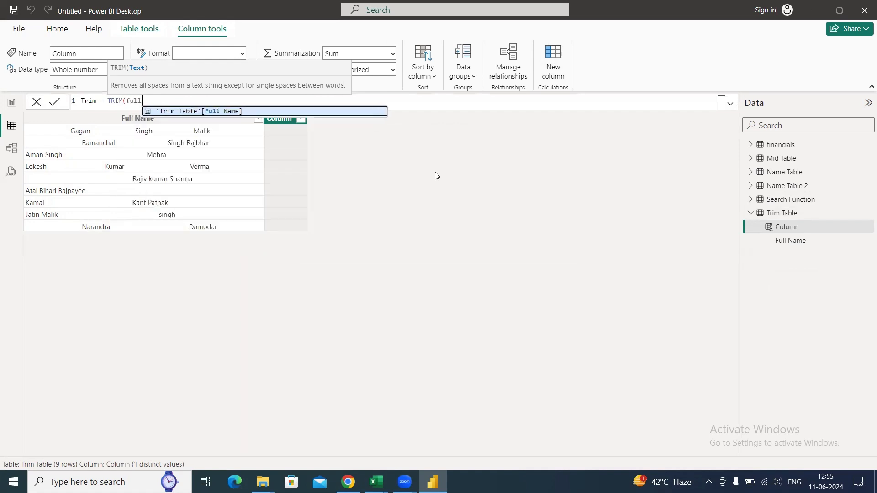
key("Tab")
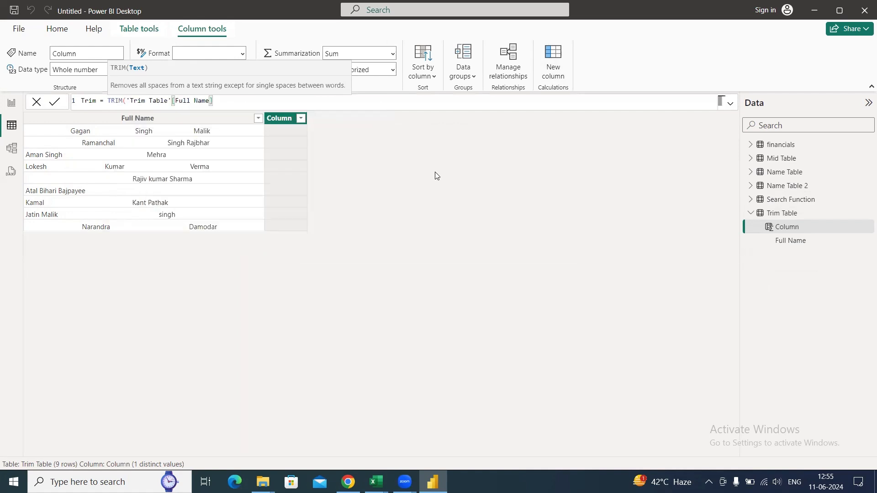
type(")")
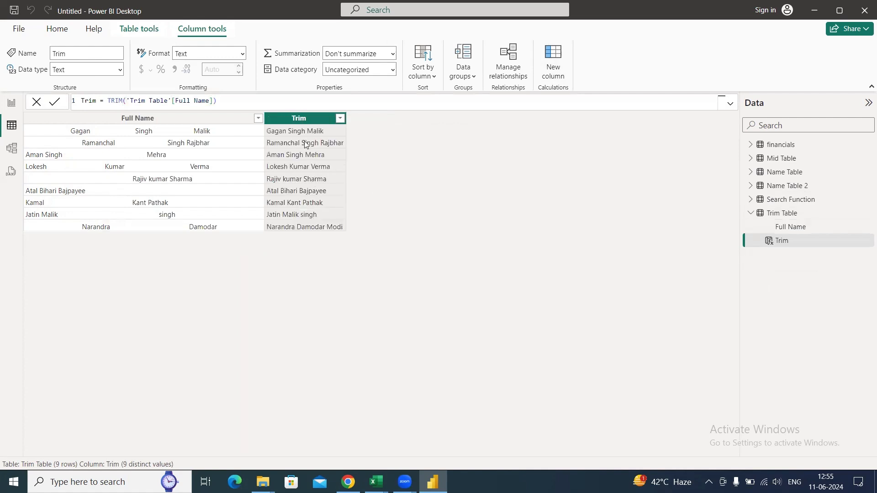
left_click_drag(346, 117, 380, 118)
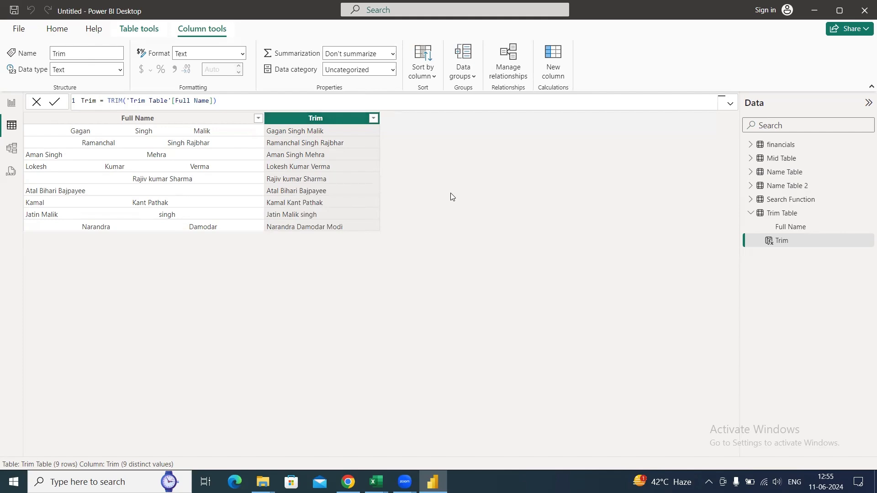
- Switch to the Text Function workbook in Excel and enter Done in the Example column beside Trim
key("alt+Tab")
key("alt+Tab")
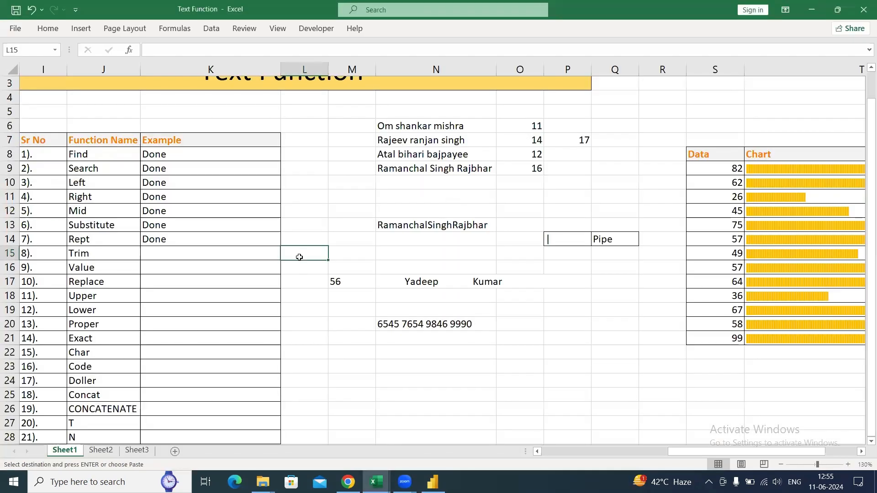
left_click(185, 255)
type("Done")
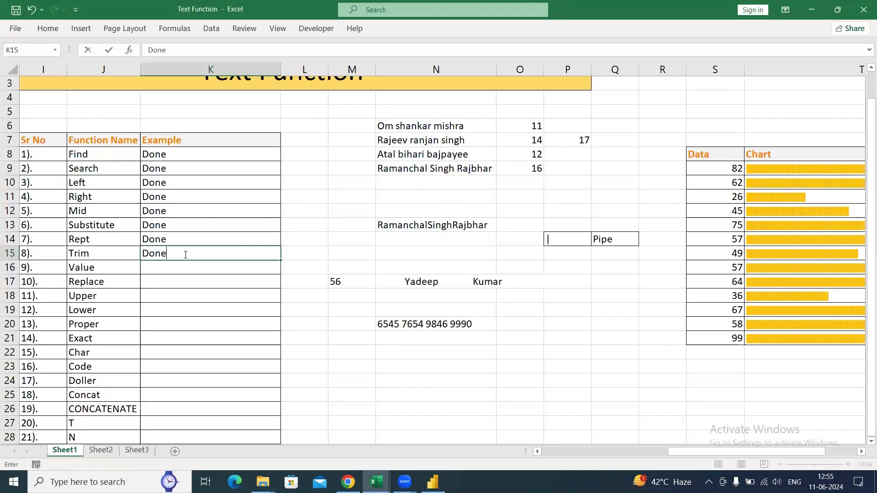
key("Return")
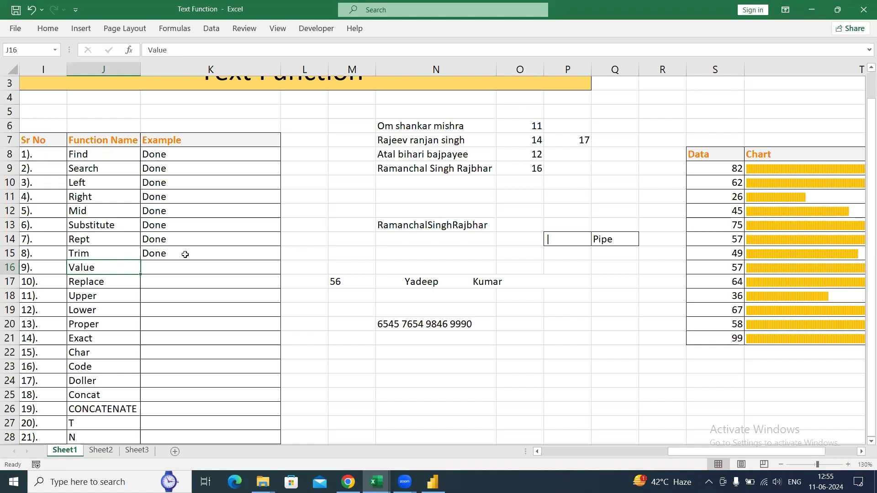
- Clear the conversion formulas in D2:I13 on Sheet2, keeping the headers and total row
left_click(100, 450)
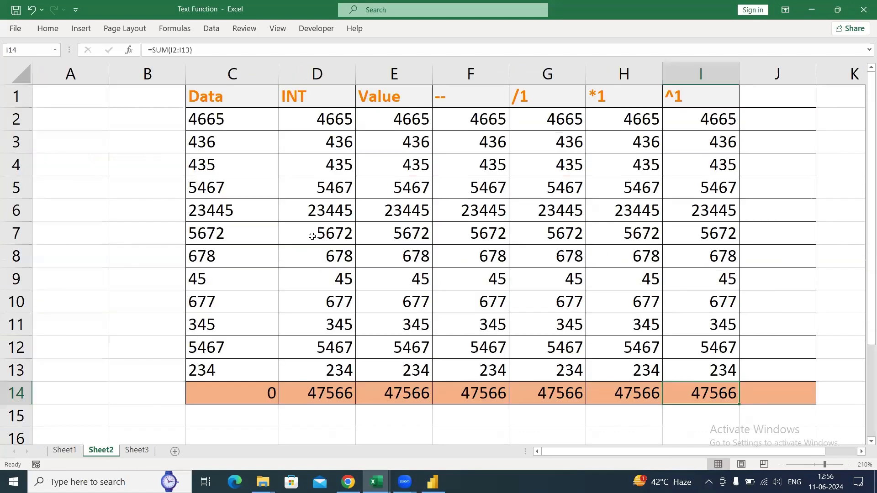
left_click(321, 120)
key("ctrl+shift+Down")
key("shift+Up")
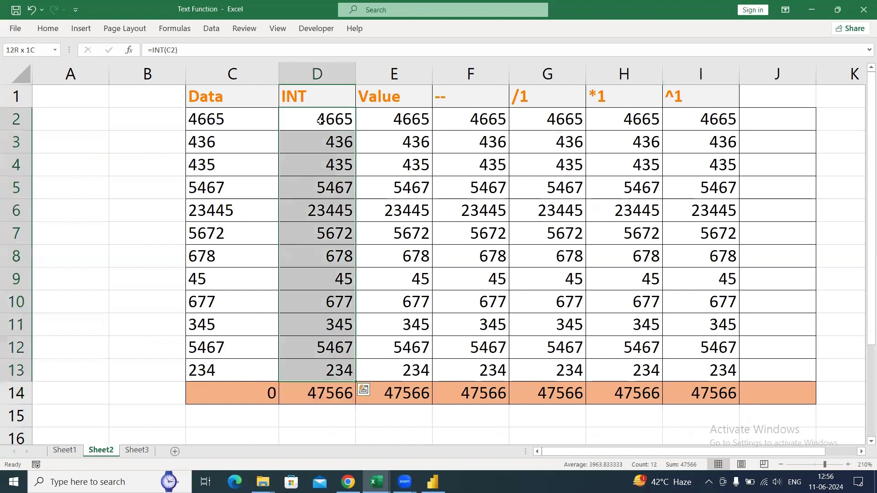
key("ctrl+shift+Right")
key("Delete")
- Inspect the text-stored numbers in the Data column and widen column C slightly
key("Left")
key("Up")
key("Down")
key("ctrl+shift+Down")
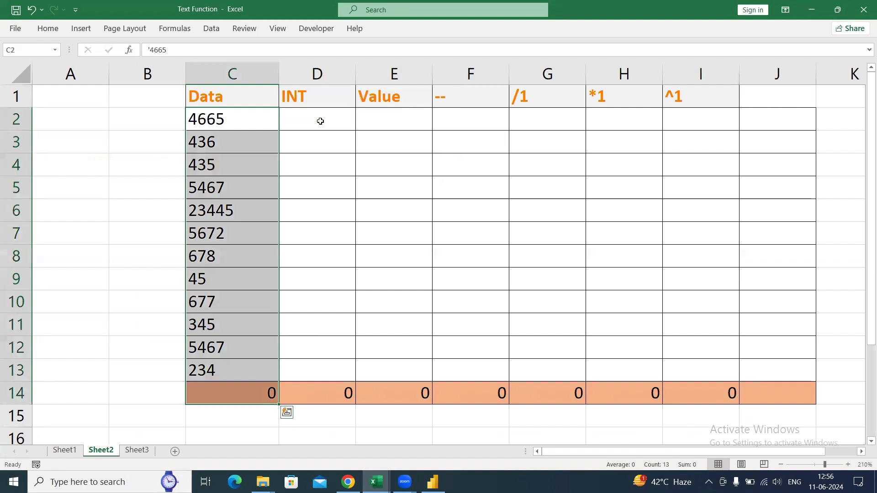
key("Down")
key("Up")
key("ctrl+shift+Down")
key("ctrl+shift+Up")
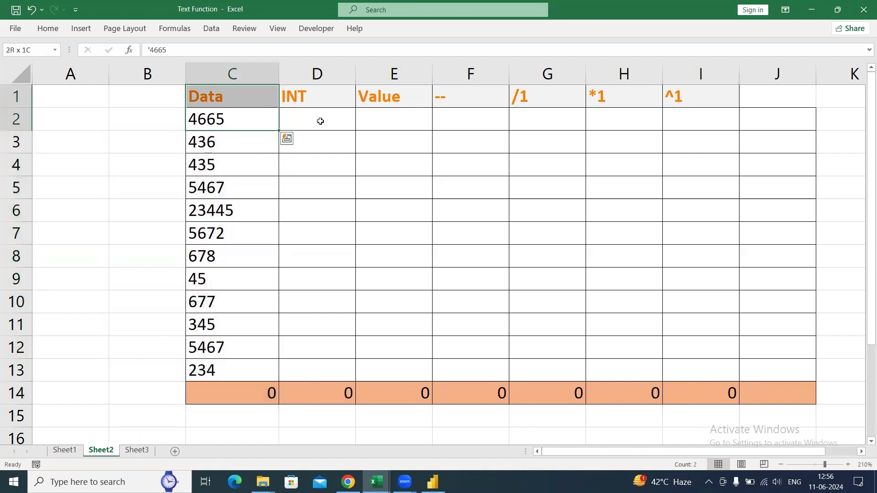
key("Up")
key("Down")
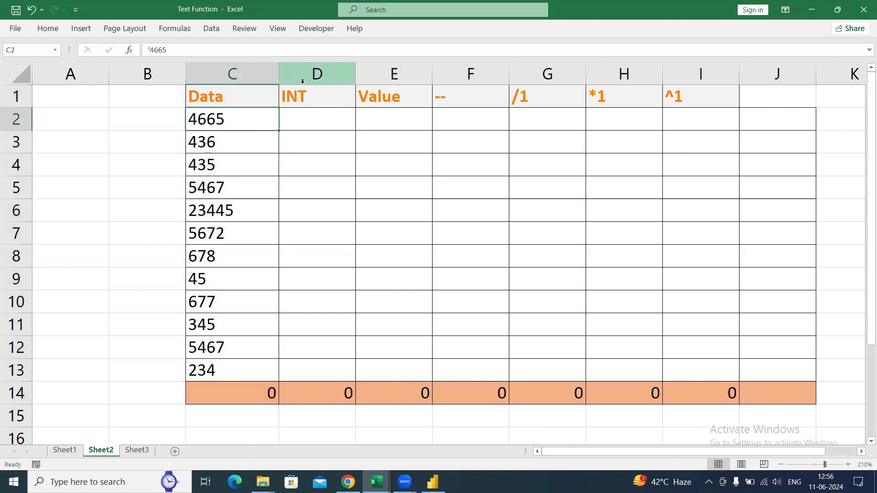
left_click_drag(278, 75, 327, 75)
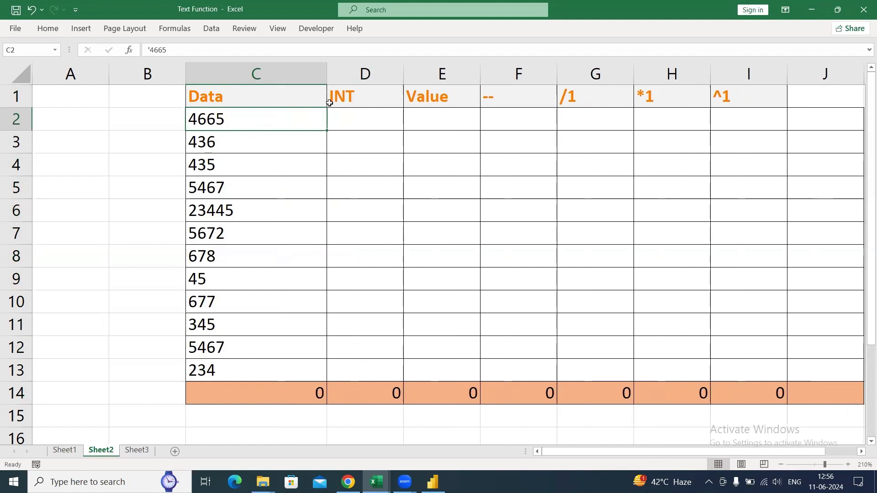
left_click_drag(326, 73, 283, 80)
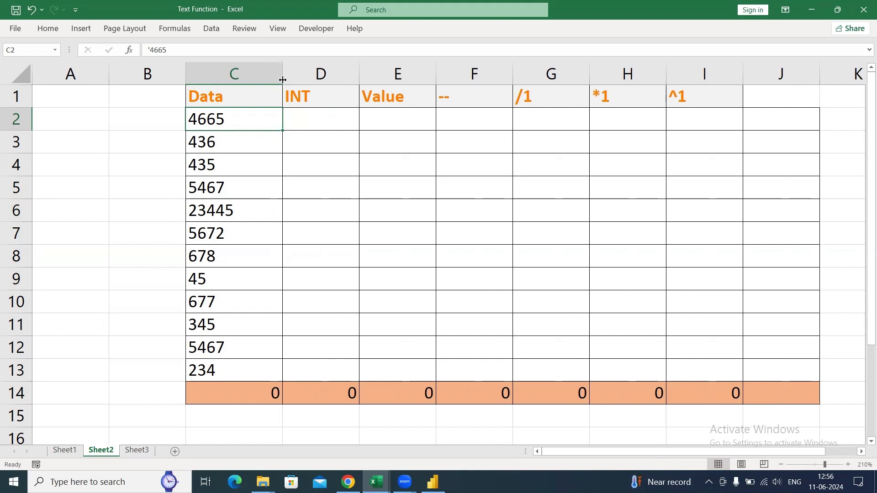
- Enter =INT(C2) in D2 under the INT header and fill it down through D13
key("Right")
key("Up")
key("ctrl+shift+Right")
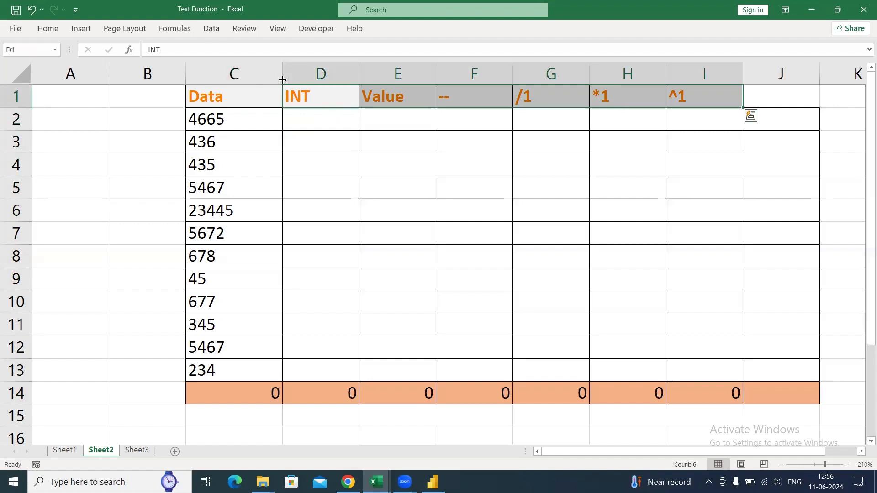
key("Down")
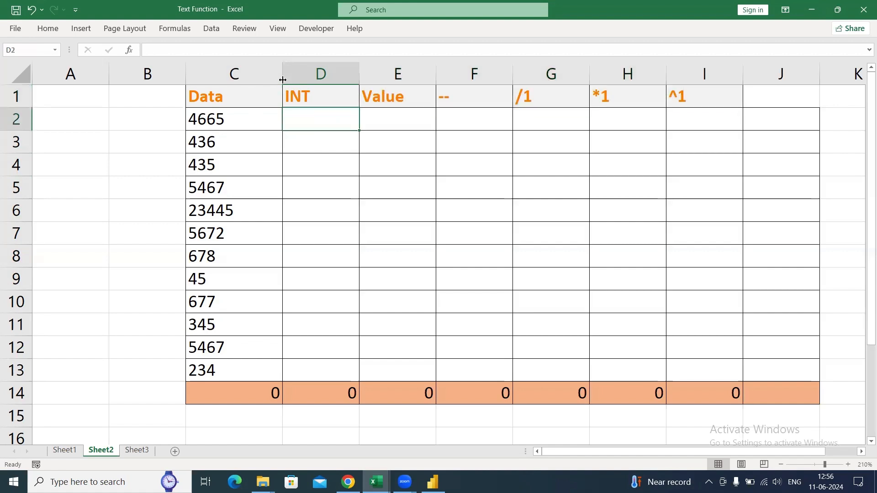
type("=in")
key("Down")
key("Down")
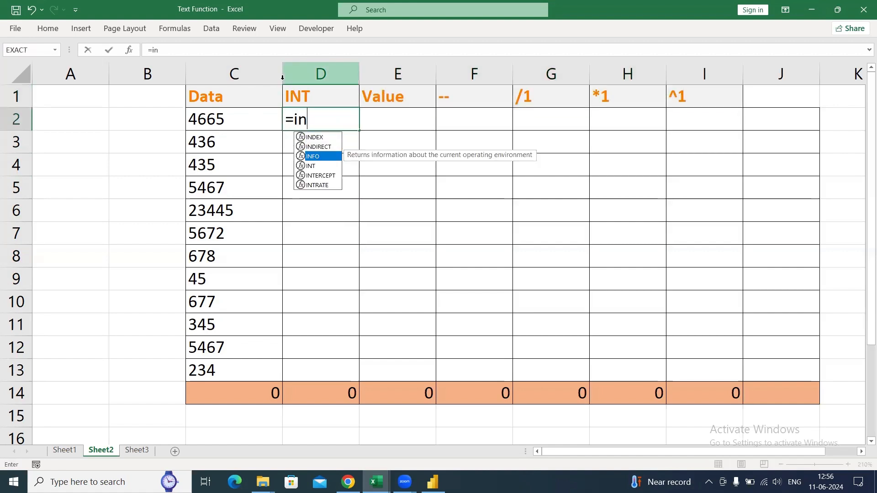
key("Down")
key("Tab")
key("Left")
key("ctrl+Return")
key("shift+Down")
key("shift+Down")
key("shift+Down")
key("shift+Down")
key("shift+Down")
key("shift+Down")
key("shift+Down")
key("shift+Down")
key("shift+Down")
key("shift+Down")
key("shift+Down")
key("ctrl+d")
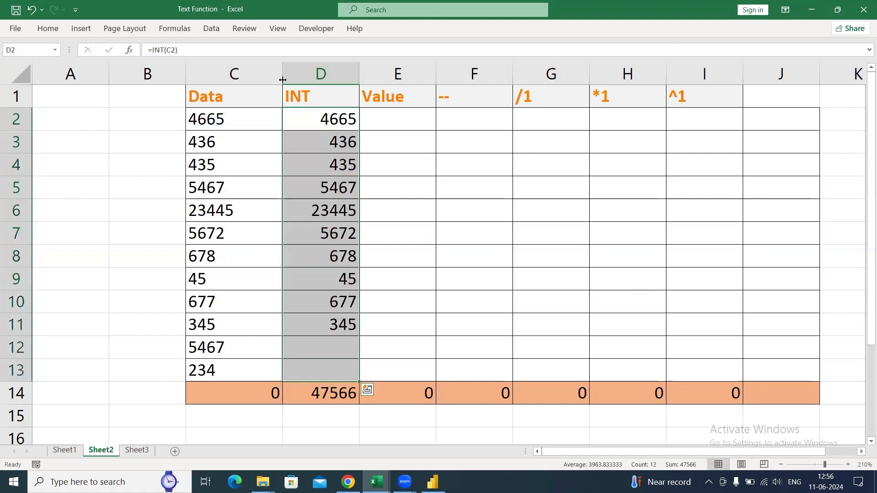
- Enter =VALUE(C2) in E2 under the Value header and fill it down through E13
key("Up")
key("Down")
key("Right")
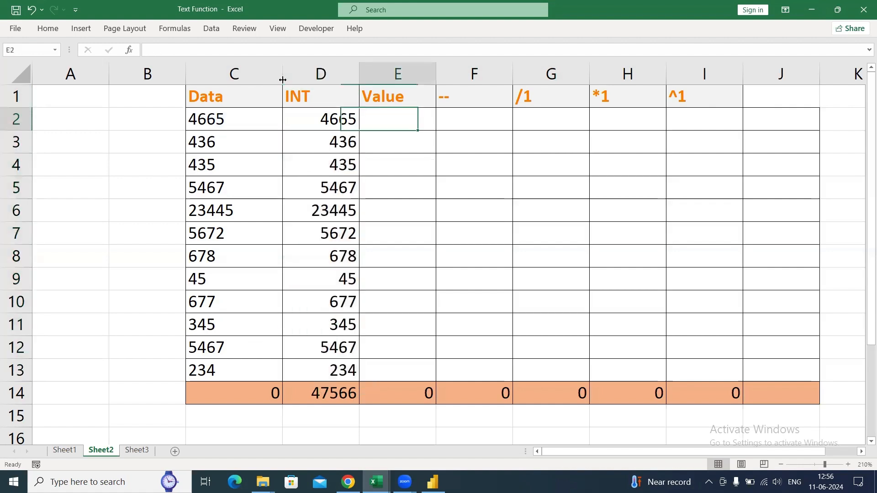
type("=val")
key("Tab")
key("Left")
key("Left")
key("ctrl+Return")
key("shift+Down")
key("shift+Down")
key("shift+Down")
key("shift+Down")
key("shift+Down")
key("shift+Down")
key("shift+Down")
key("shift+Down")
key("shift+Down")
key("shift+Down")
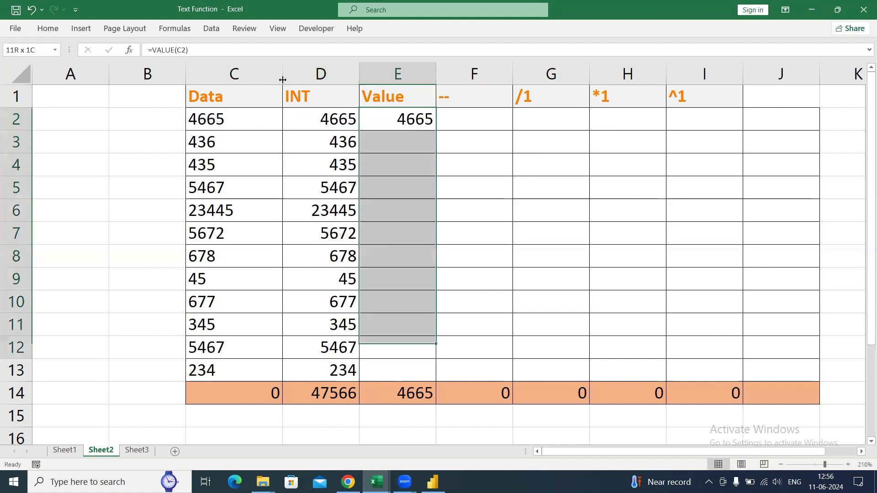
key("shift+Down")
key("ctrl+d")
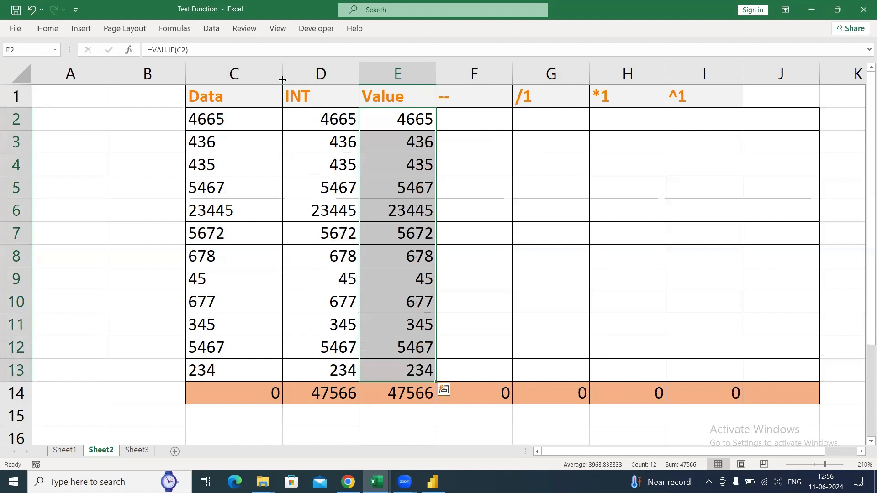
- Enter =--C2 in F2 under the -- header and fill it down through F13
key("Right")
type("=--")
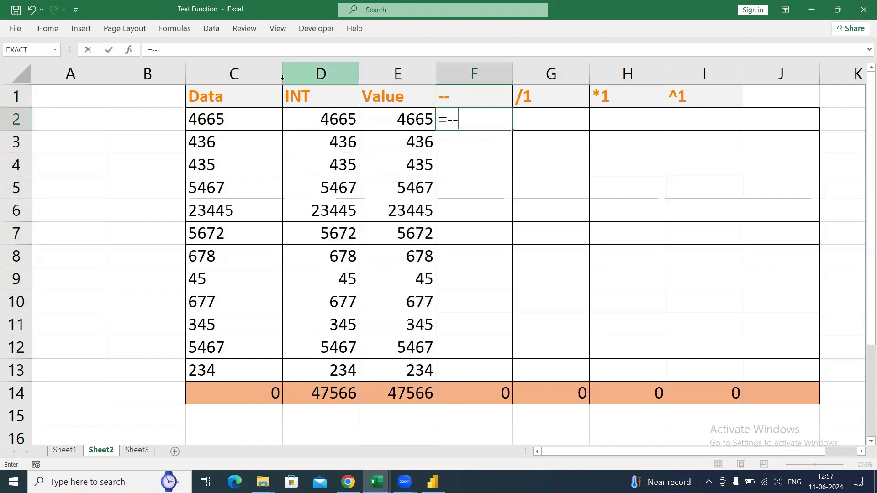
key("Left")
key("Left")
key("ctrl+Return")
key("shift+Down")
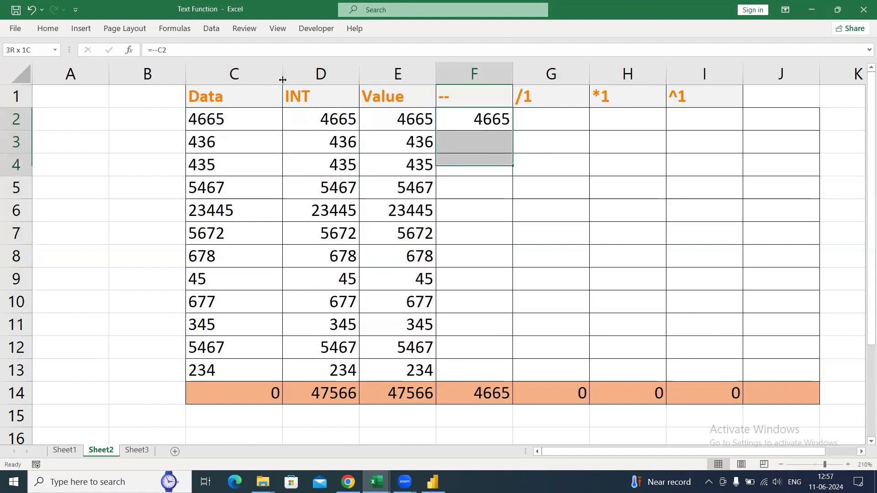
key("shift+Down")
key("shift+Down")
key("shift+Down")
key("shift+Down")
key("shift+Down")
key("shift+Down")
key("shift+Down")
key("shift+Down")
key("shift+Down")
key("shift+Down")
key("ctrl+d")
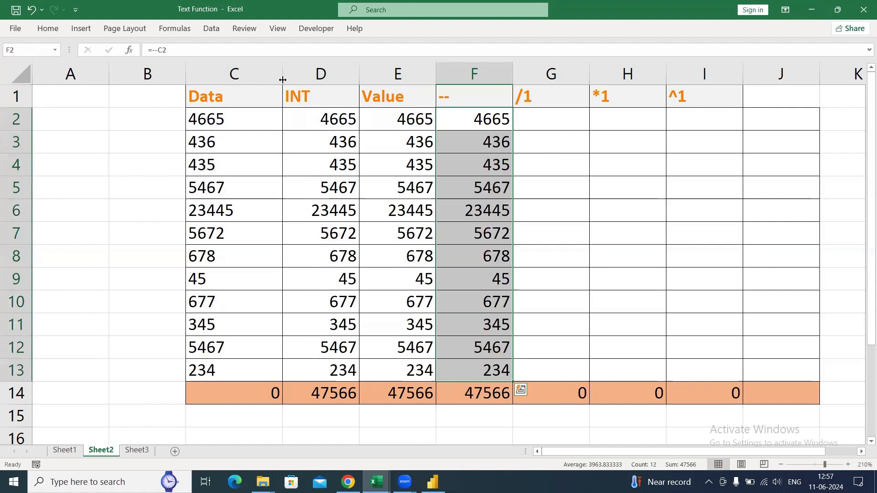
- Enter =C2/1 in G2 under the /1 header and fill it down through G13
key("Right")
type("=")
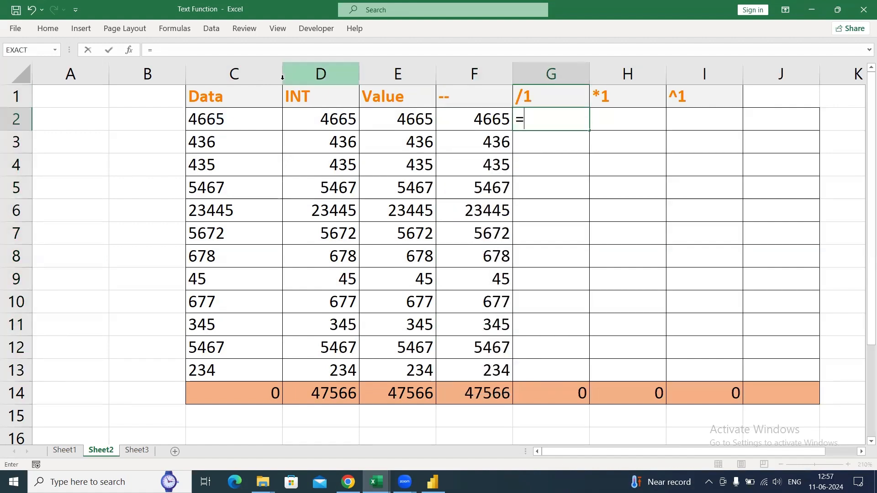
key("Left")
key("Left")
key("Left")
key("Left")
type("/1")
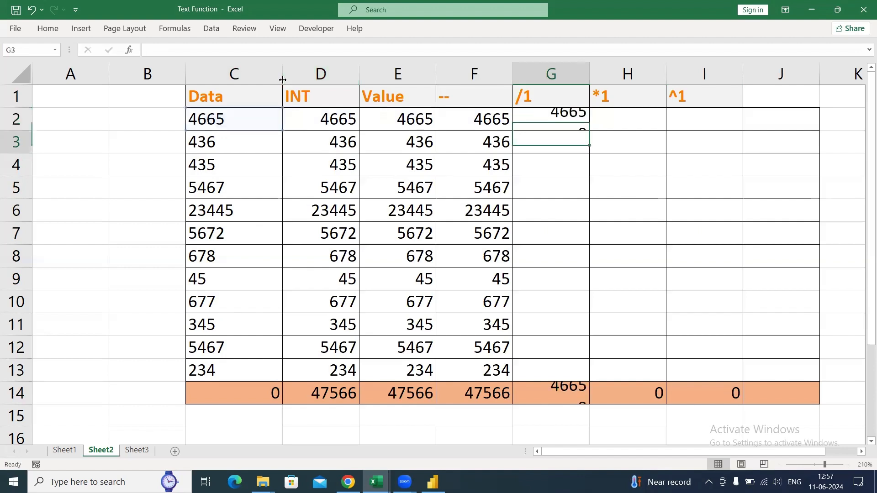
key("shift+Down")
key("shift+Down")
key("shift+Down")
key("shift+Down")
key("shift+Down")
key("shift+Down")
key("shift+Down")
key("shift+Down")
key("shift+Down")
key("shift+Down")
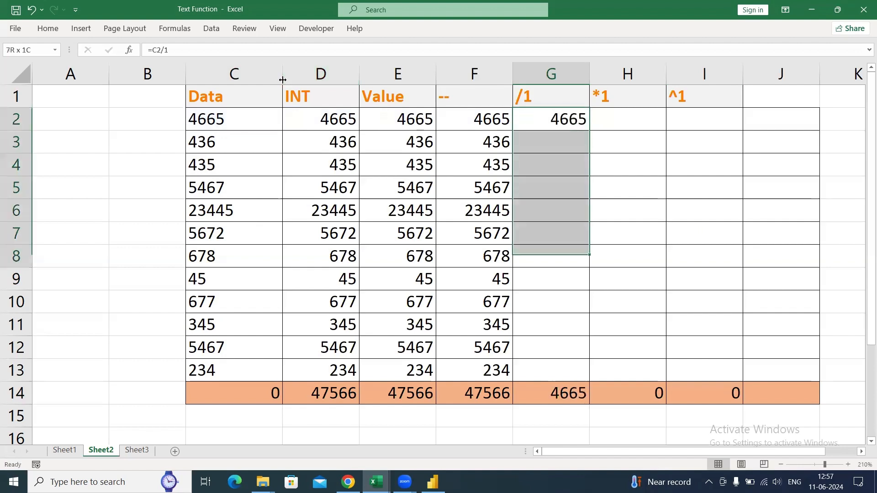
key("shift+Down")
key("ctrl+d")
- Enter =C2*1 in H2 under the *1 header and fill it down through H13
key("Right")
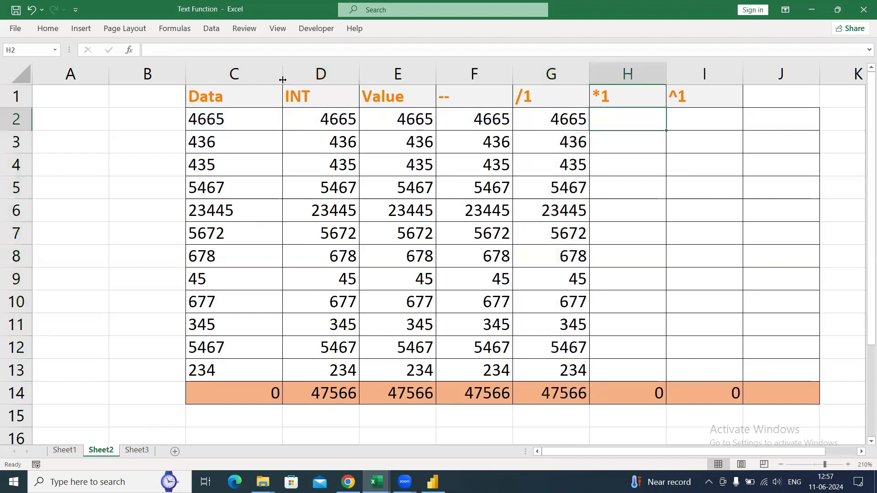
type("=")
key("Left")
key("Left")
key("Left")
key("Left")
key("Left")
type("*1")
key("Return")
key("shift+Down")
key("shift+Down")
key("shift+Down")
key("shift+Down")
key("shift+Down")
key("shift+Down")
key("shift+Down")
key("shift+Down")
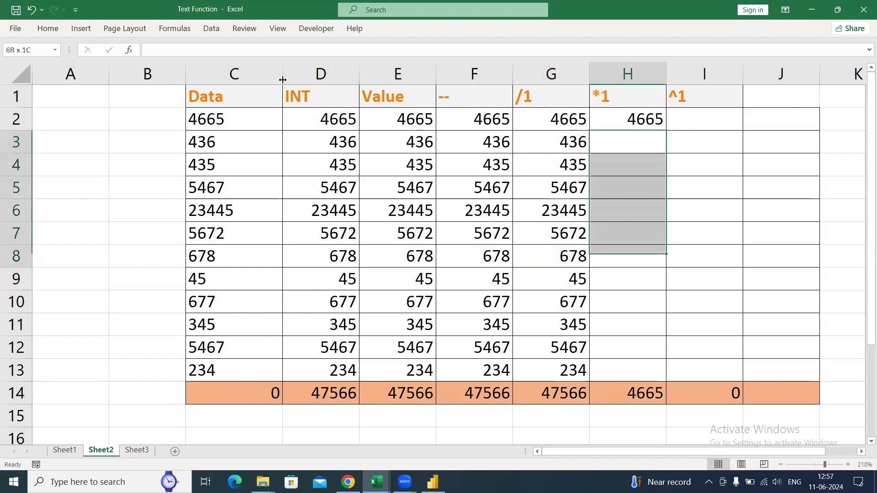
key("Up")
key("shift+Down")
key("shift+Down")
key("shift+Down")
key("shift+Down")
key("shift+Down")
key("shift+Down")
key("shift+Down")
key("shift+Down")
key("shift+Down")
key("shift+Down")
key("shift+Down")
key("shift+Down")
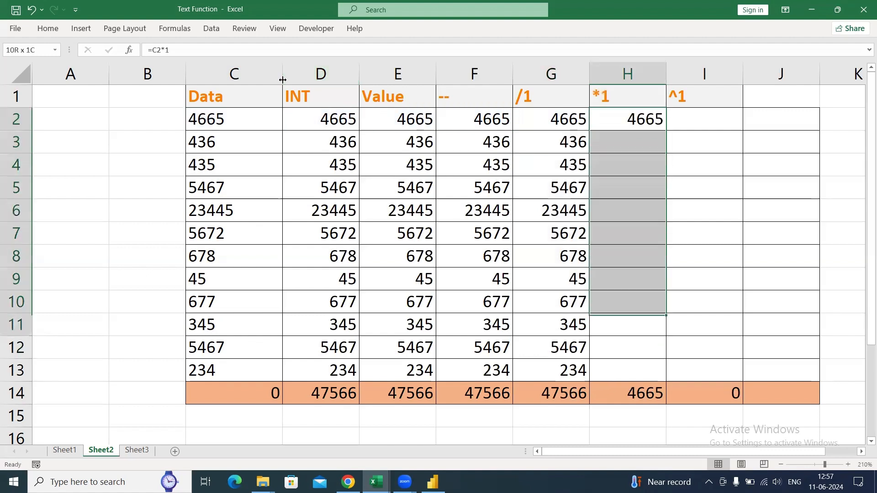
key("ctrl+d")
- Enter =C2^1 in I2 under the ^1 header and fill it down through I13
key("Up")
key("Right")
key("Down")
type("=")
key("Left")
key("Home")
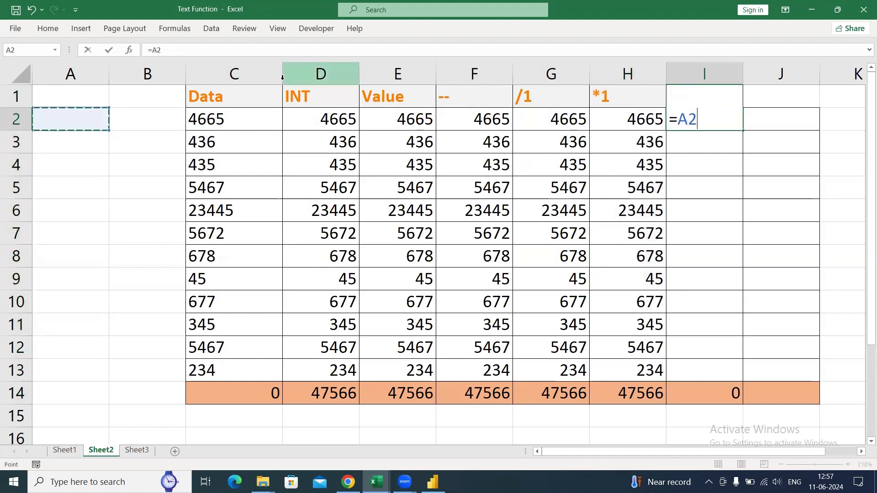
key("Right")
key("Right")
type("^1")
key("Return")
key("Up")
key("shift+Down")
key("shift+Down")
key("shift+Down")
key("shift+Down")
key("shift+Down")
key("shift+Down")
key("shift+Down")
key("shift+Down")
key("shift+Down")
key("shift+Down")
key("shift+Down")
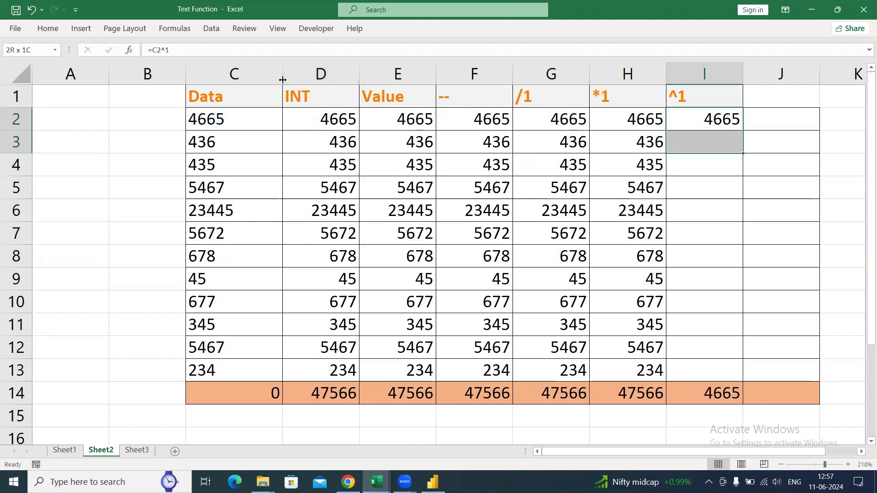
key("ctrl+d")
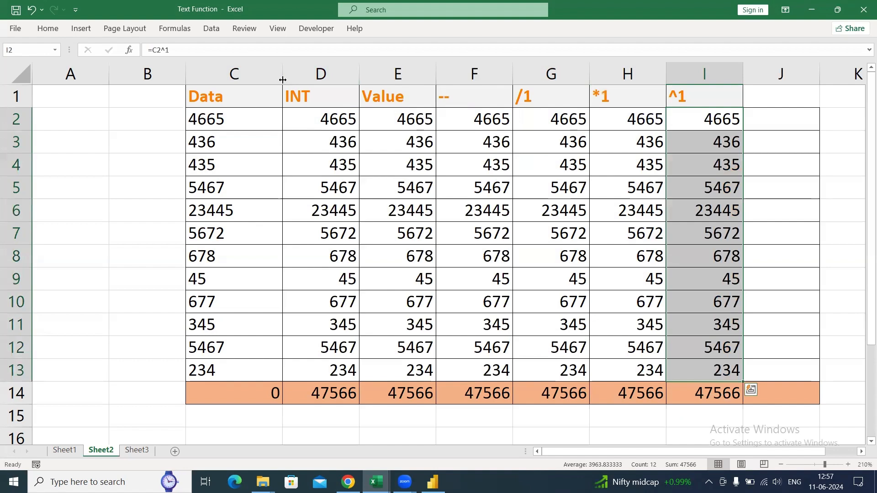
key("Left")
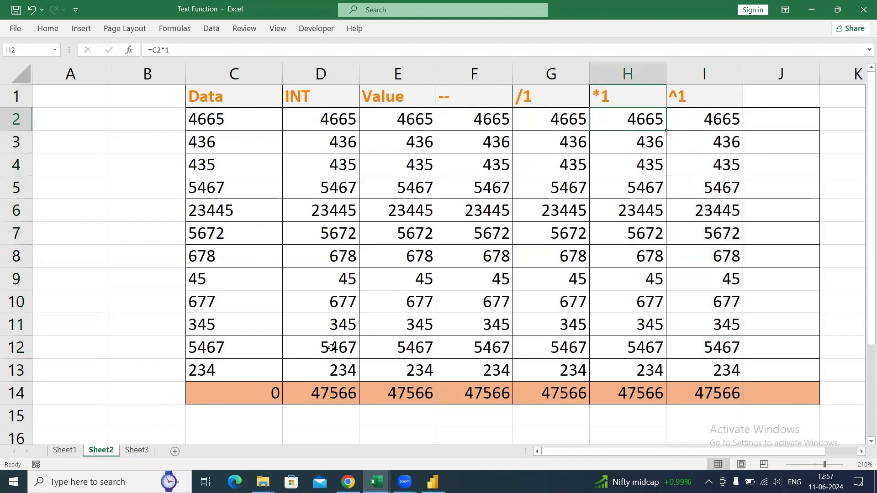
- Switch to Power BI Desktop, start a manually entered table and name its first column Data
left_click(433, 482)
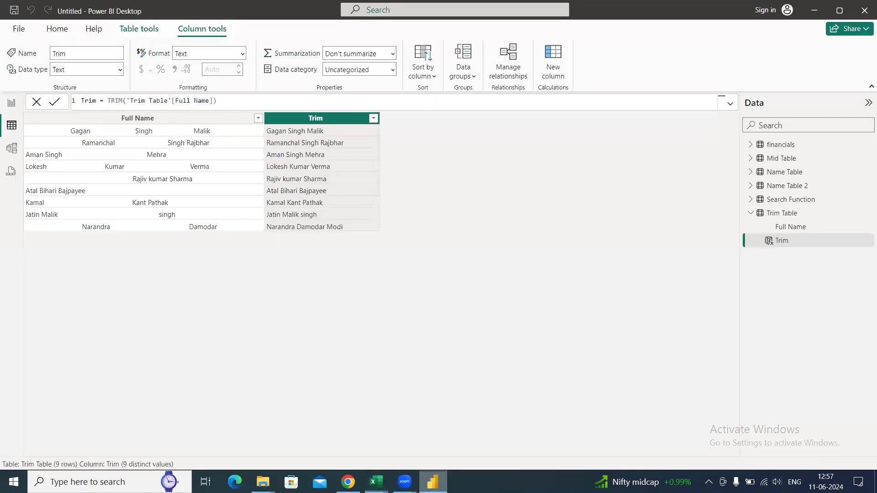
left_click(55, 34)
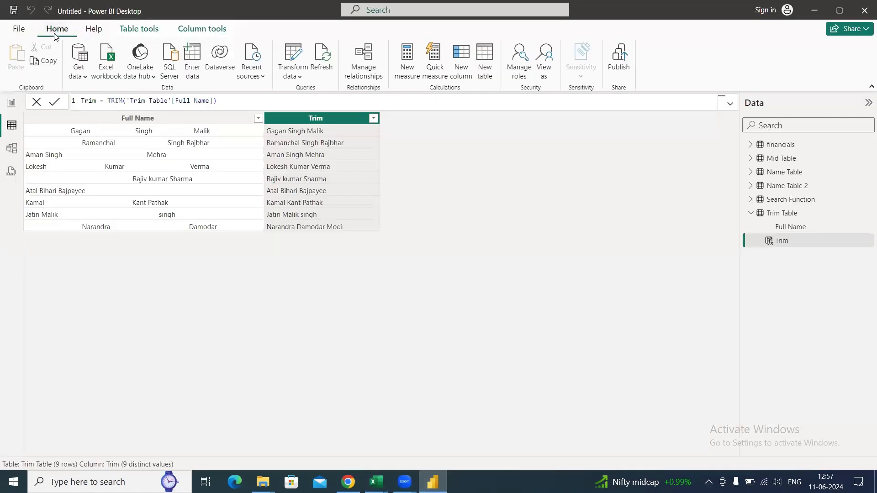
left_click(193, 67)
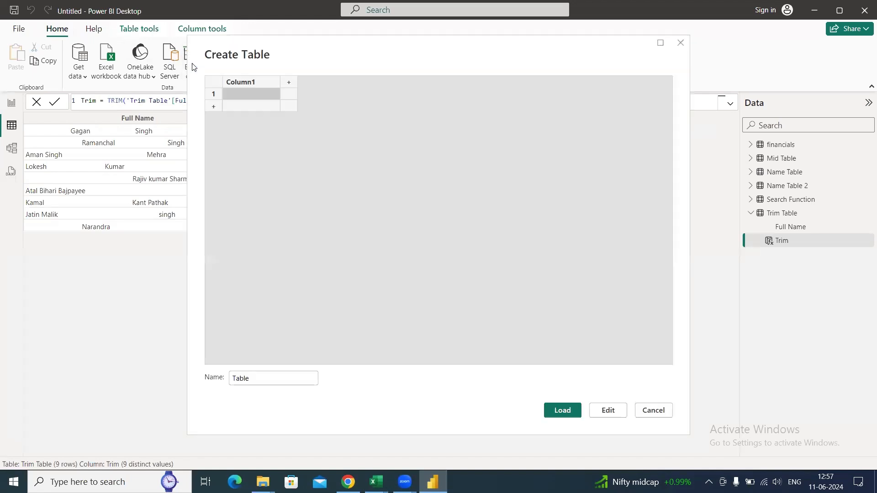
double_click(265, 84)
type("Data")
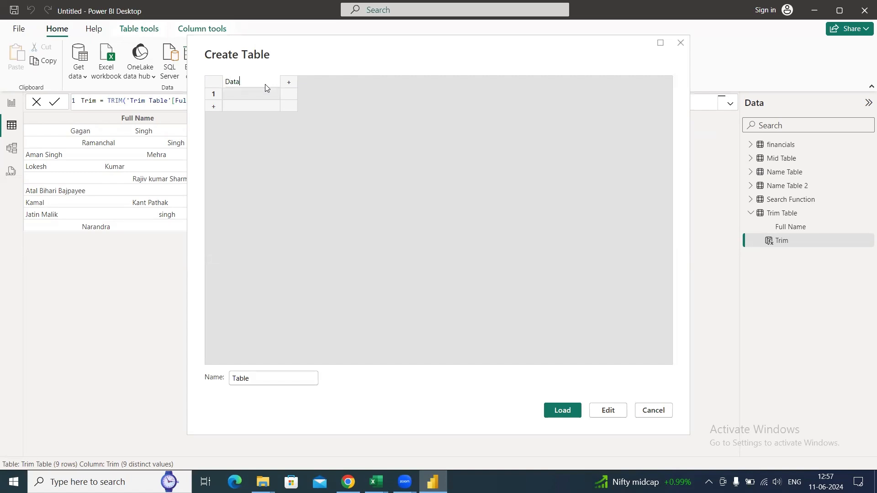
key("Return")
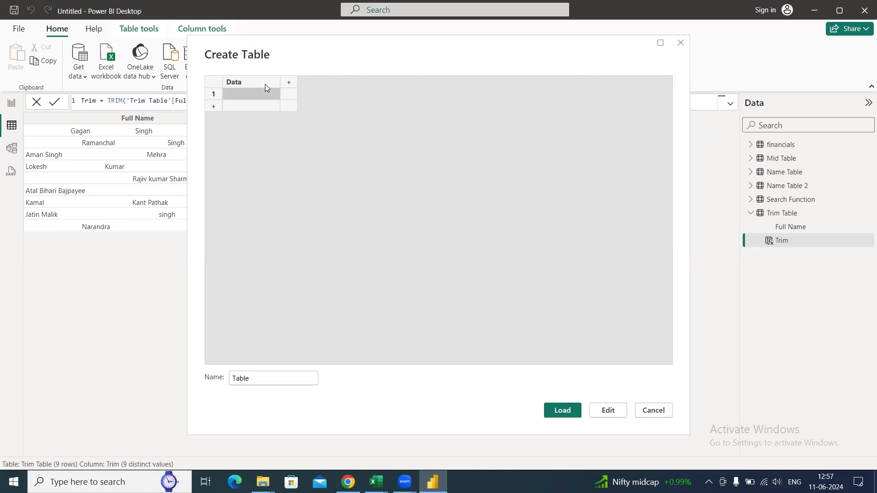
- Fill rows 1 to 5 of the Data column with 60KG, 80KG, 50KG, 36KG and 20KG
type("60KG")
key("Return")
type("8")
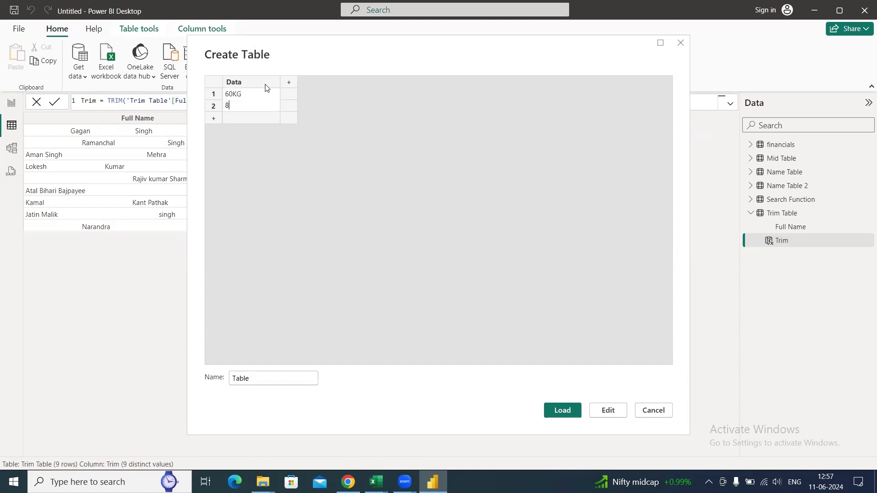
type("0KG")
key("Return")
type("50KG")
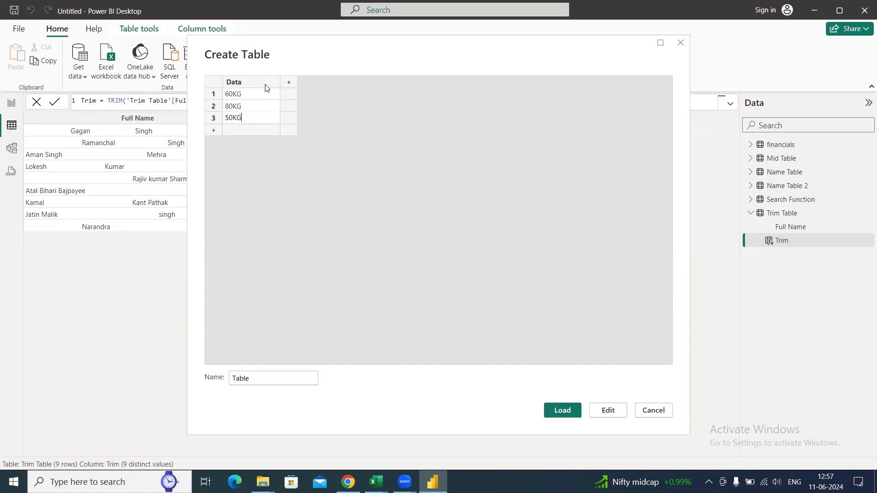
key("Return")
type("36KG")
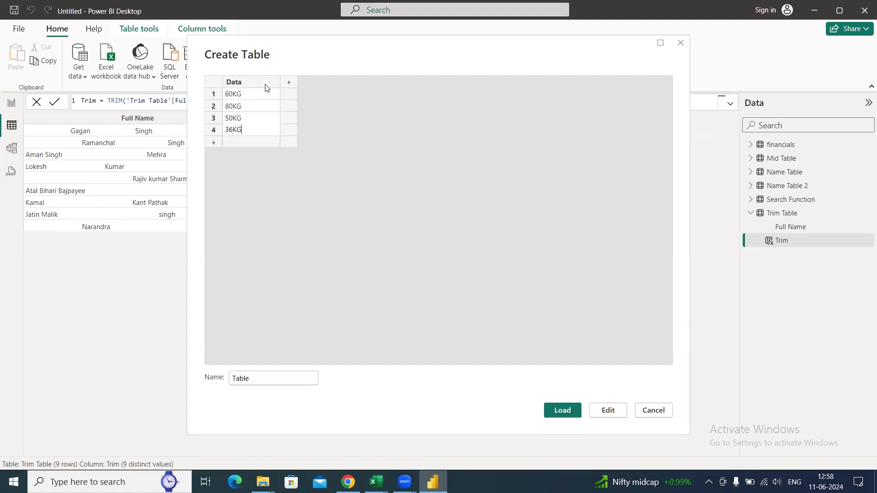
key("Return")
type("20KG")
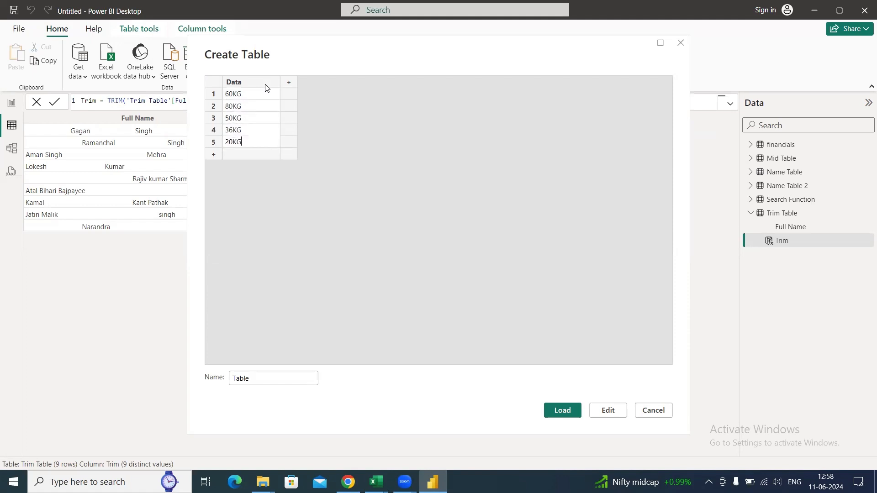
key("Return")
- Fill rows 6 to 10 of the Data column with 45KG, 100KG, 200KG, 45KG and 40KG
type("4")
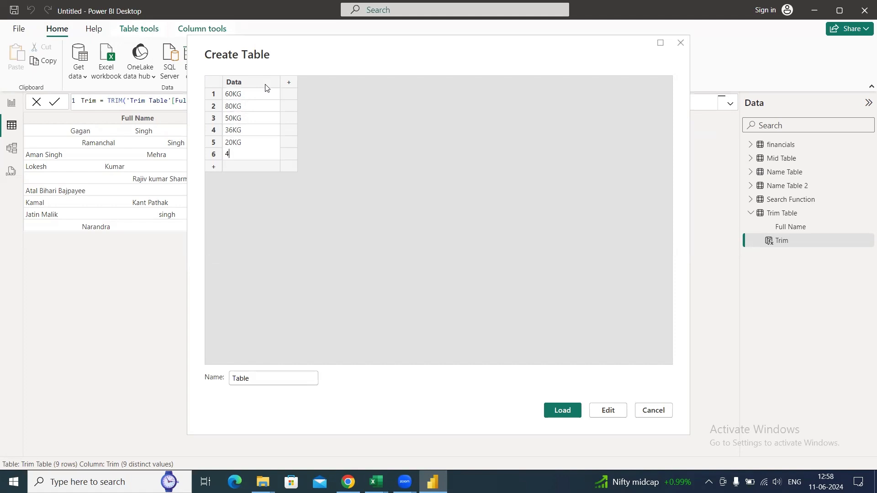
type("5KG")
key("Return")
type("100KG")
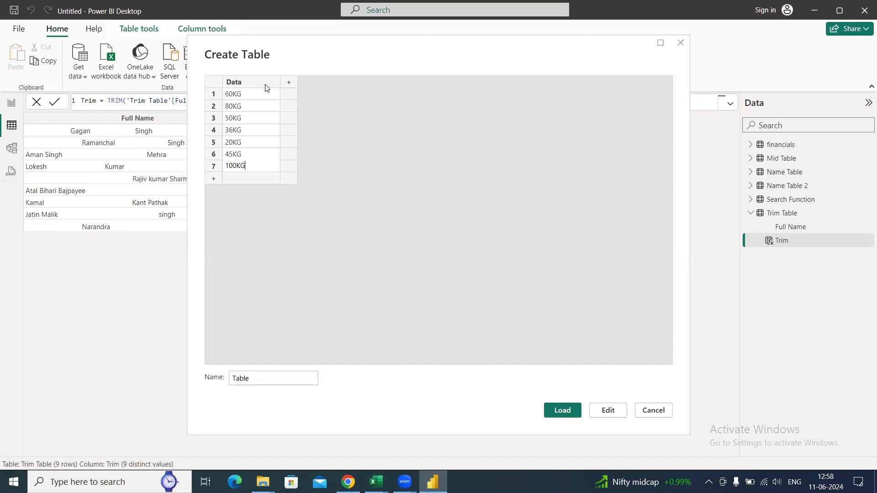
key("Return")
type("2")
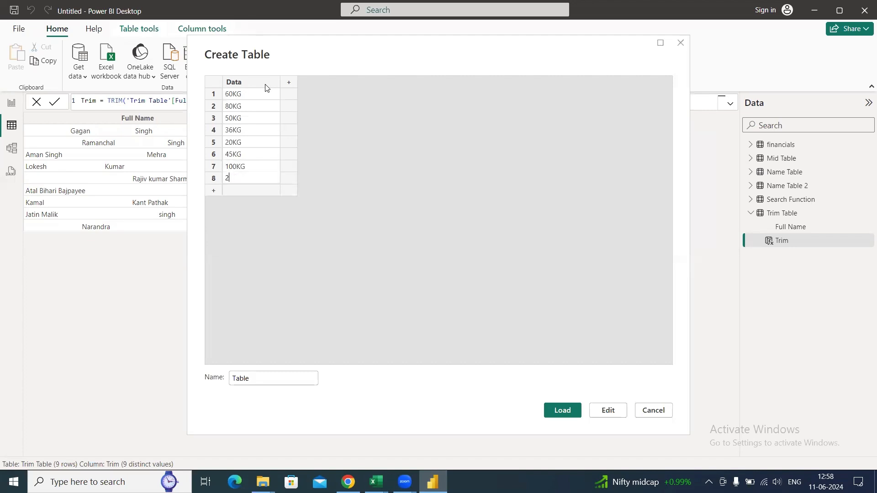
type("00KG")
key("Return")
type("45")
type("KG")
key("Return")
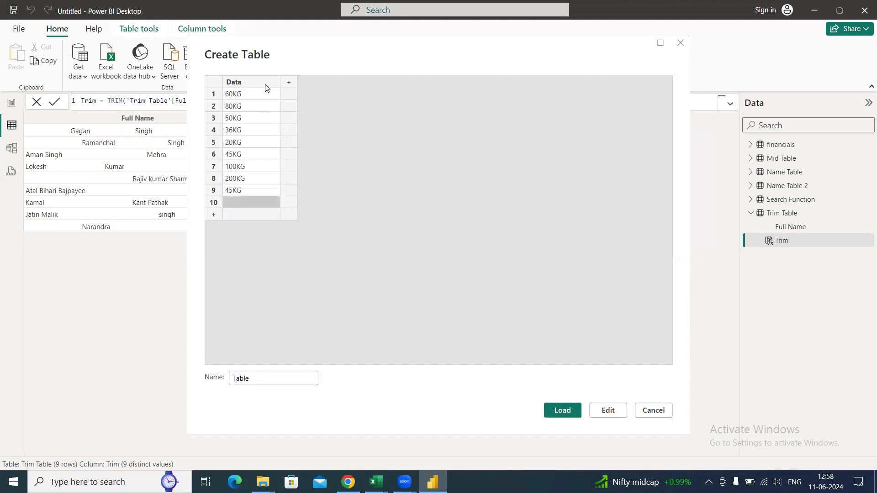
type("40KG")
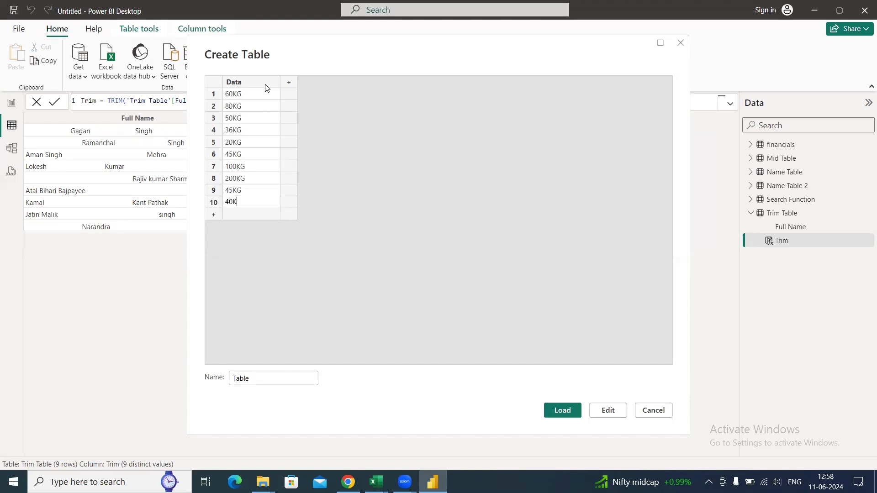
key("Return")
- Fill rows 11 to 16 of the Data column with 20KG, 19KG, 190KG, 300KG, 50KG and 60KG
type("20KG")
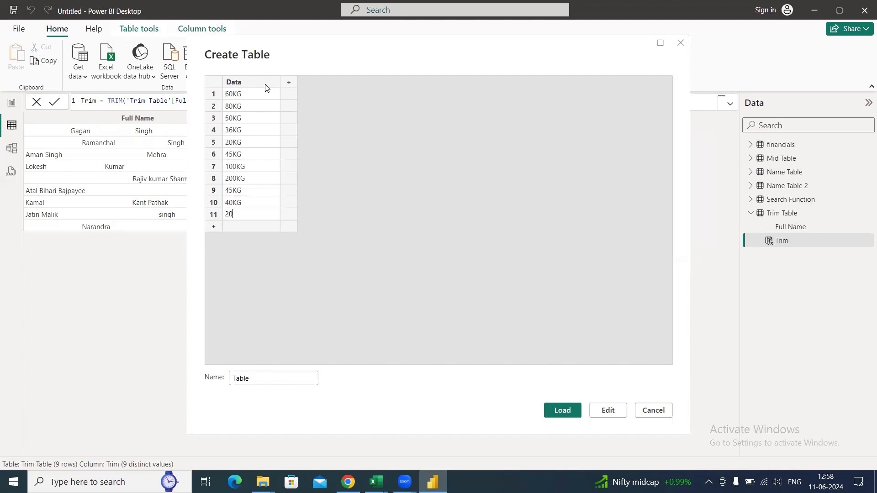
key("Return")
type("1")
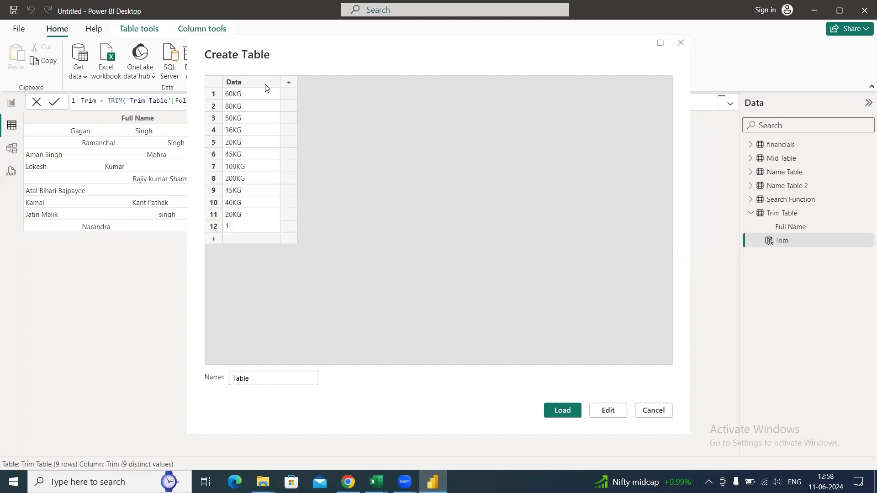
type("9KG")
key("Return")
type("190KG")
key("Return")
type("30")
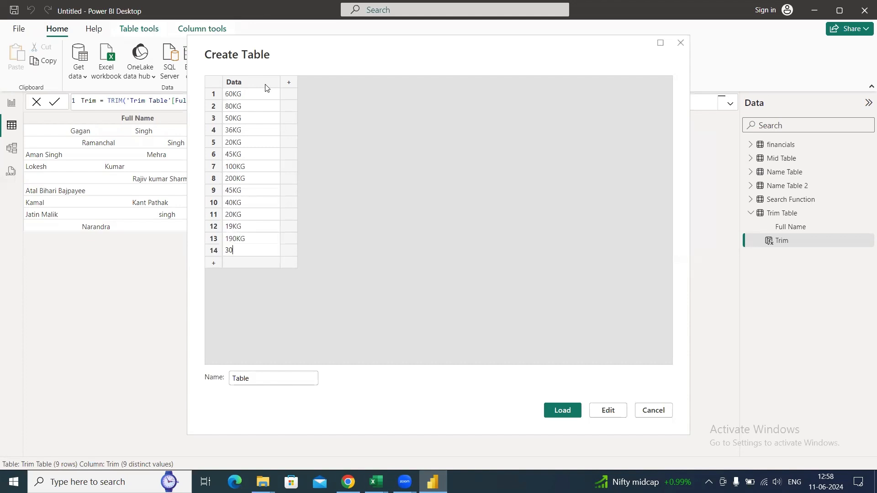
type("0KG")
key("Return")
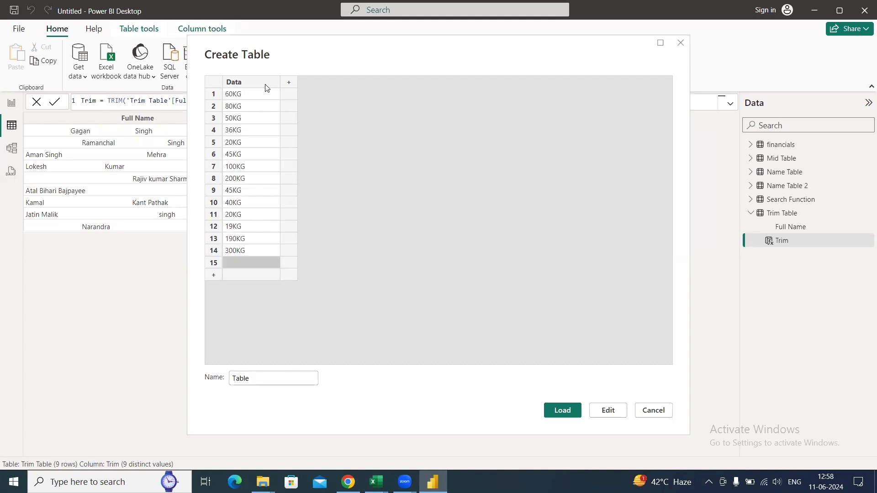
type("50KG")
key("Return")
type("60KG")
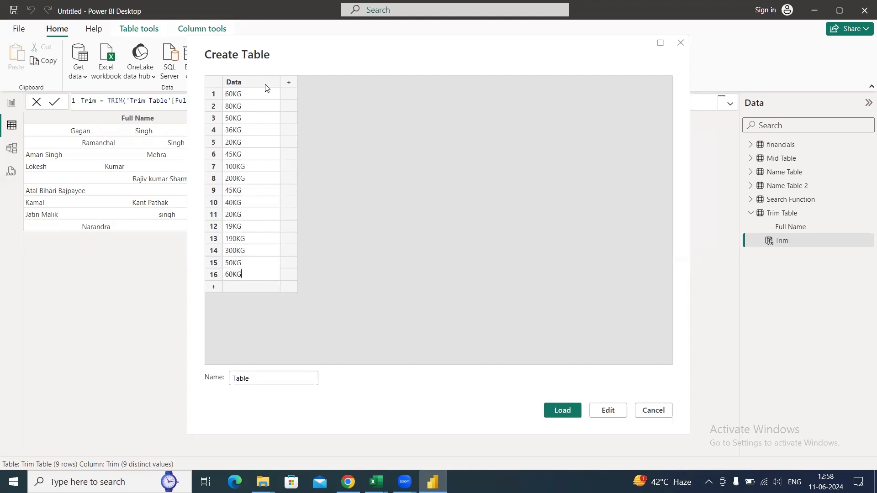
- Name the new table Text Data and load it into the model
left_click(266, 379)
key("BackSpace")
key("BackSpace")
key("BackSpace")
key("BackSpace")
key("BackSpace")
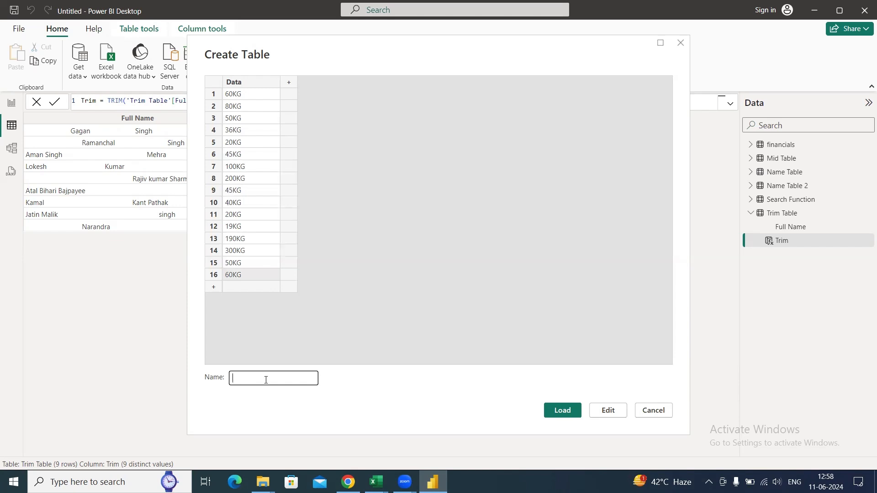
type("Text data")
key("BackSpace")
key("BackSpace")
key("BackSpace")
key("BackSpace")
key("BackSpace")
type("Data")
left_click(564, 412)
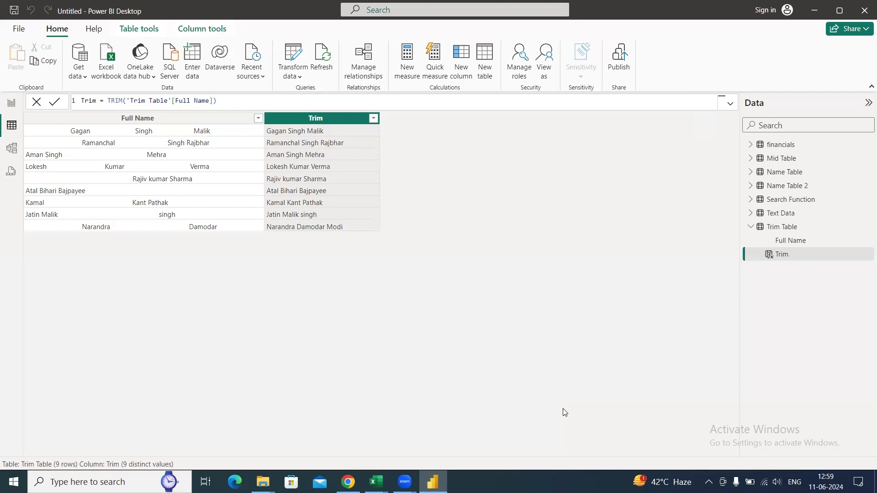
- Display the Text Data table and widen its Data column
left_click(750, 226)
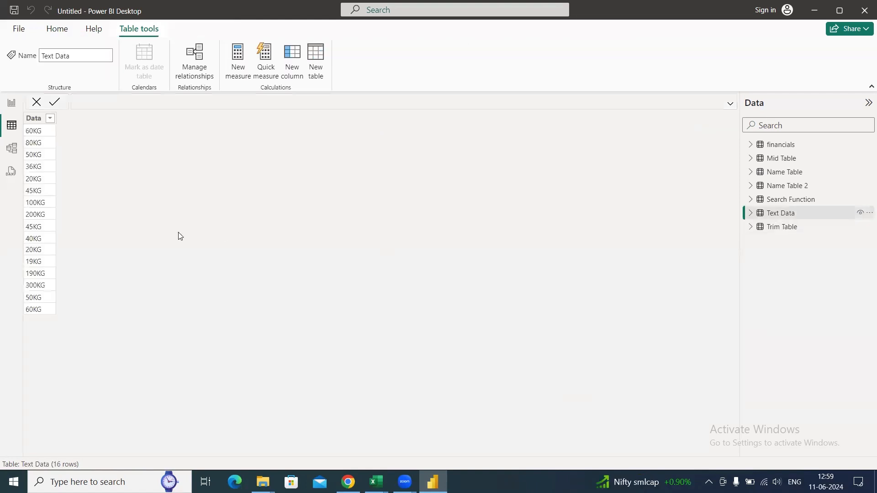
left_click_drag(55, 118, 145, 144)
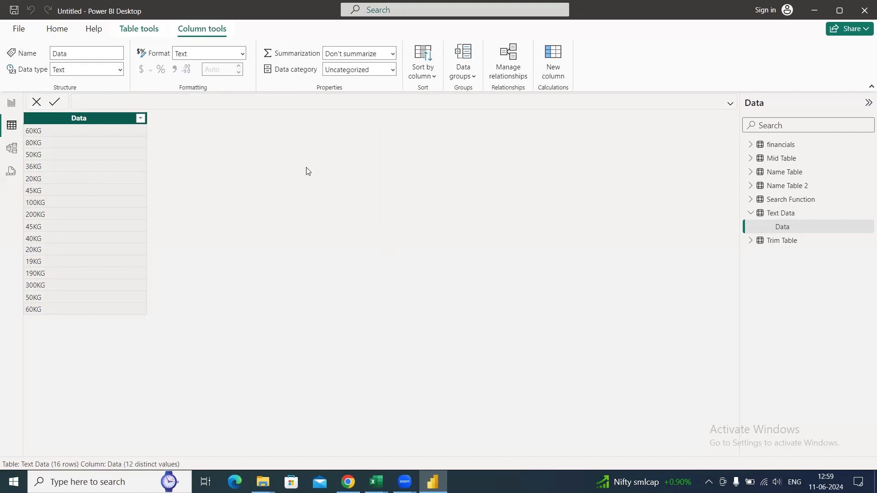
- Create a measure in the report view named Total sum with the formula SUM('Text Data'[Data])
left_click(10, 102)
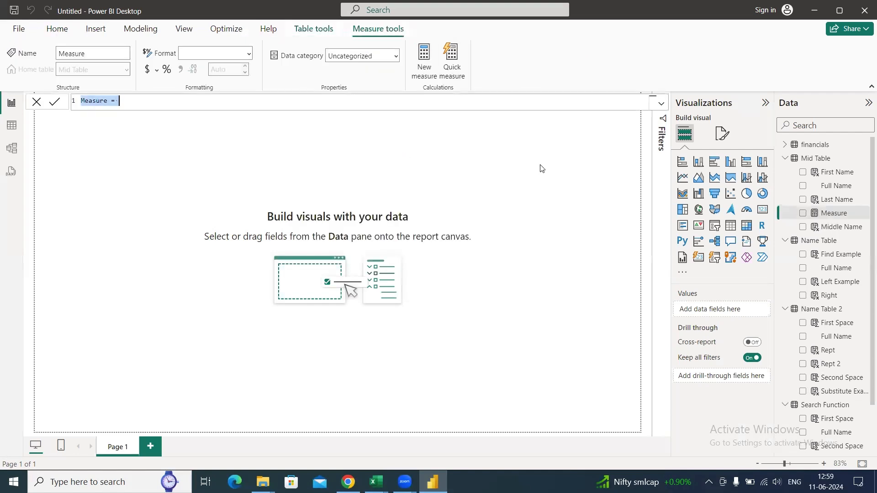
type("Total sum = ")
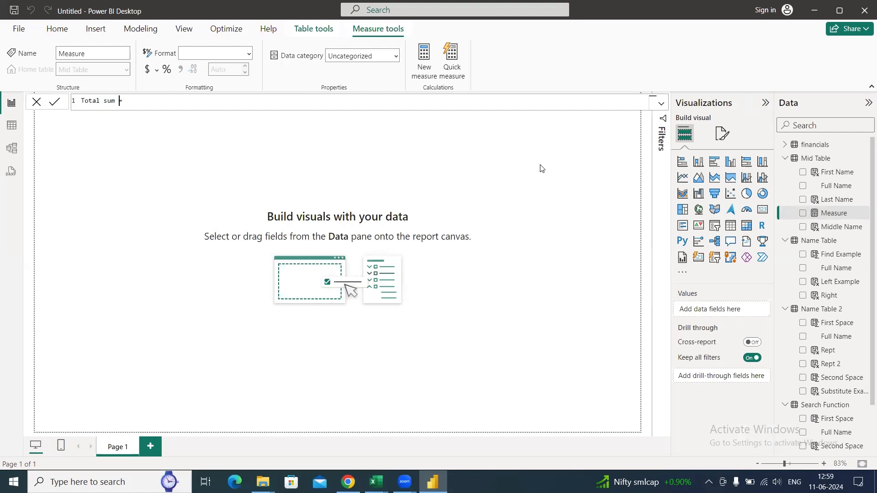
type("SUM(")
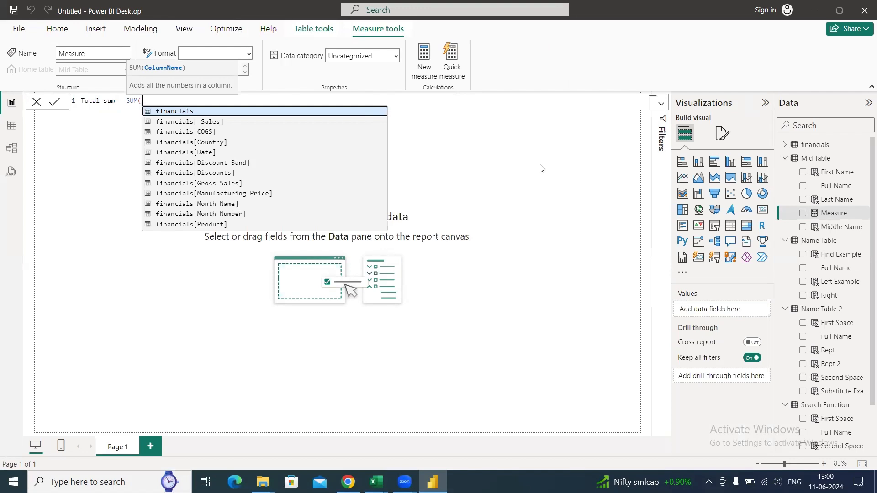
type("data")
key("Up")
key("Tab")
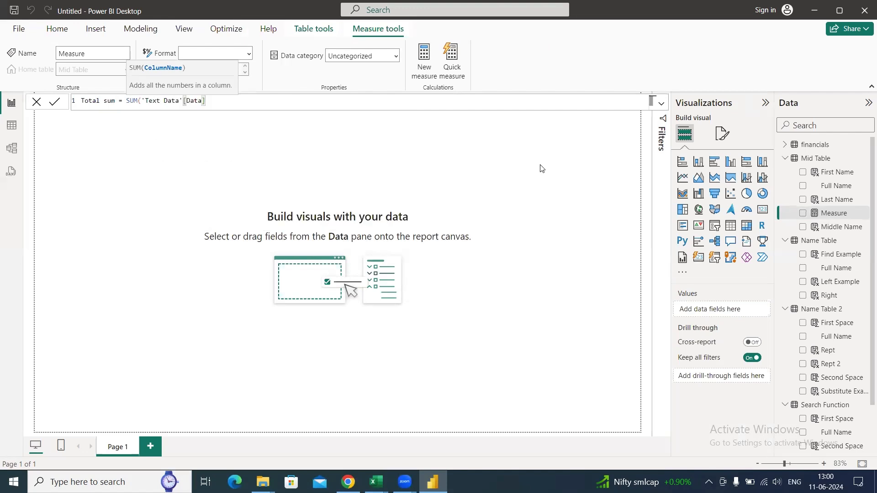
type(")")
key("Return")
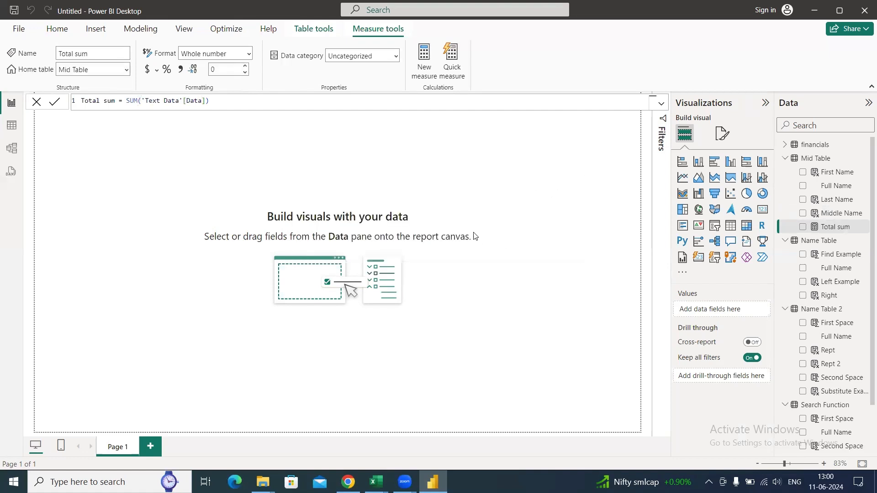
left_click(515, 217)
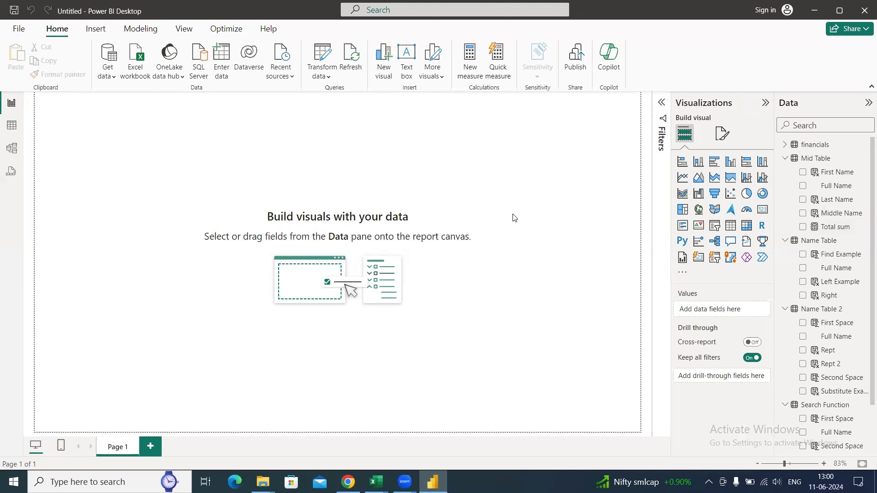
- Collapse the field lists of Mid Table, Name Table, Name Table 2, Search Function and Trim Table
left_click(784, 158)
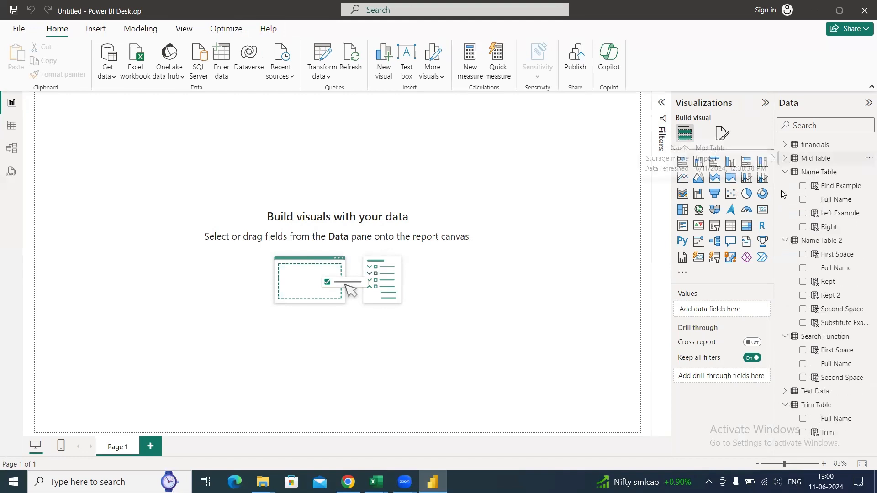
left_click(785, 172)
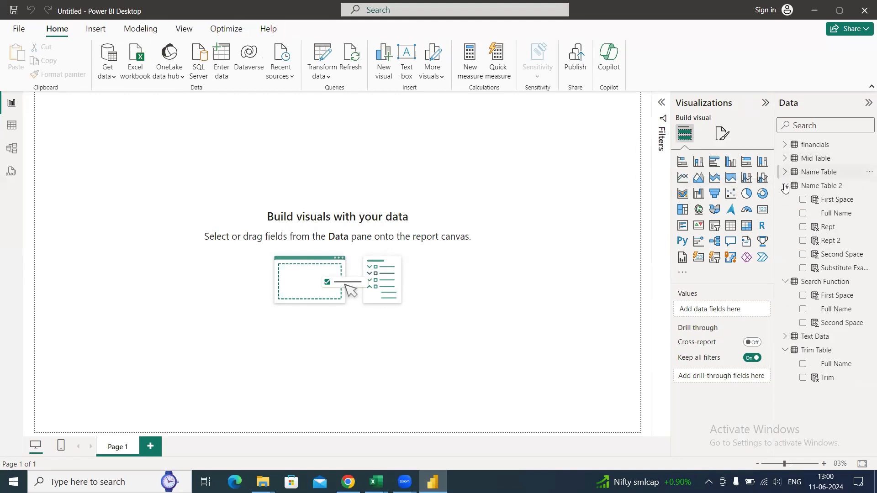
left_click(785, 186)
left_click(784, 199)
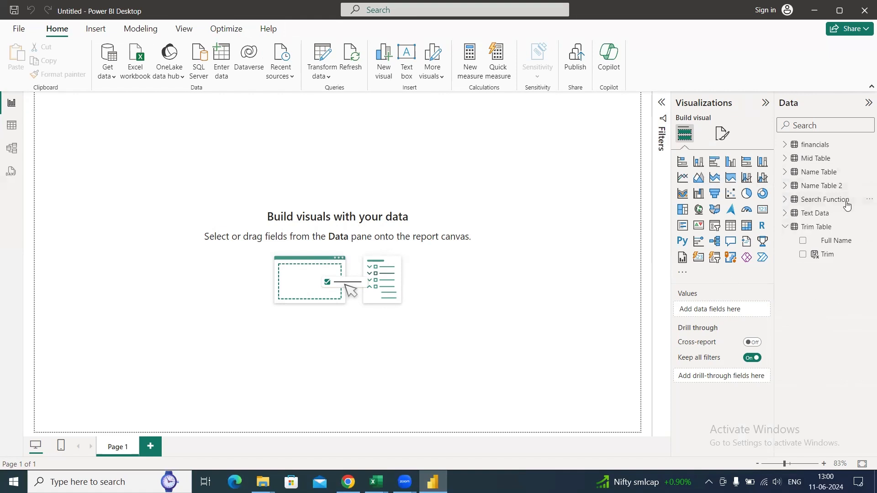
left_click(784, 226)
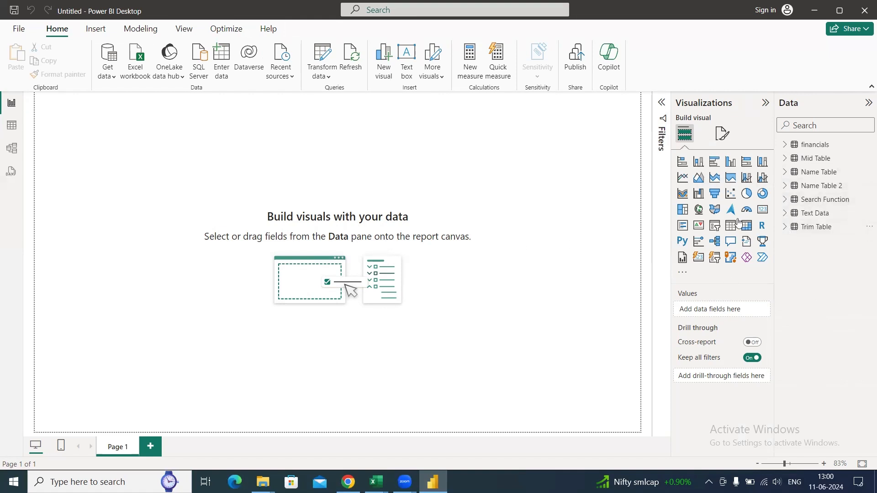
- Add a card visual to the report page, find the Total sum measure by searching for total, and assign it to the card
left_click(763, 209)
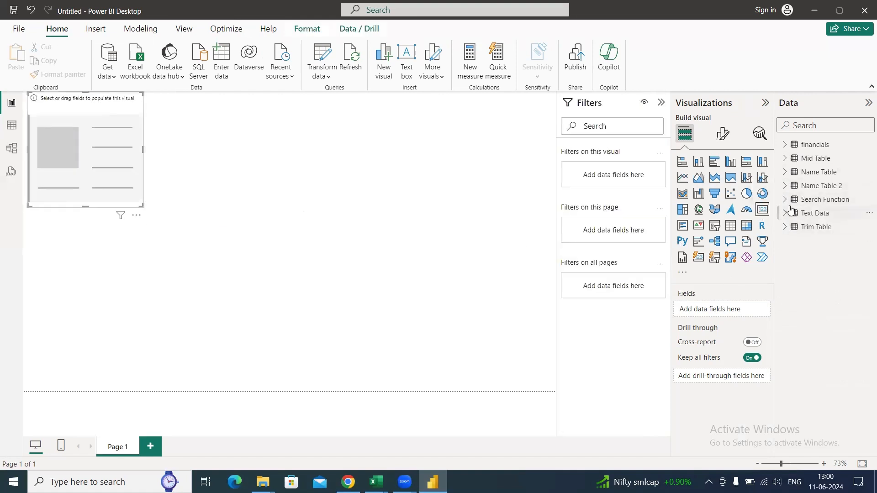
left_click(832, 126)
type("total")
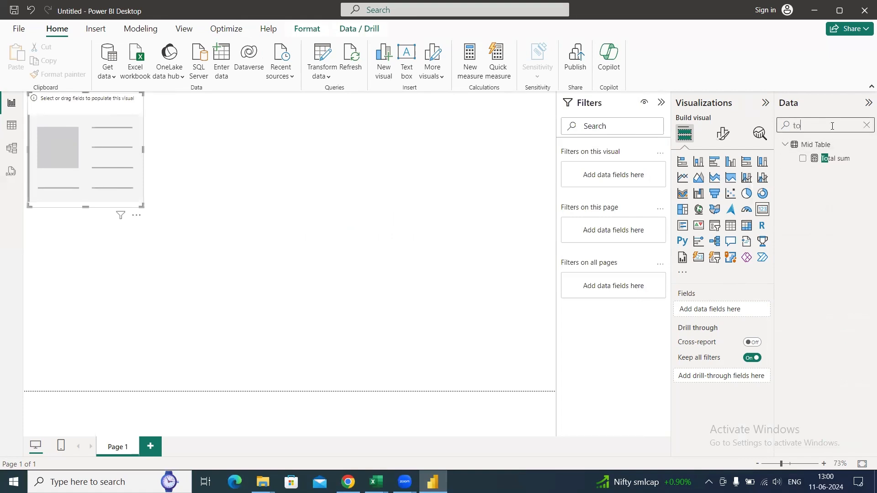
left_click_drag(840, 160, 727, 314)
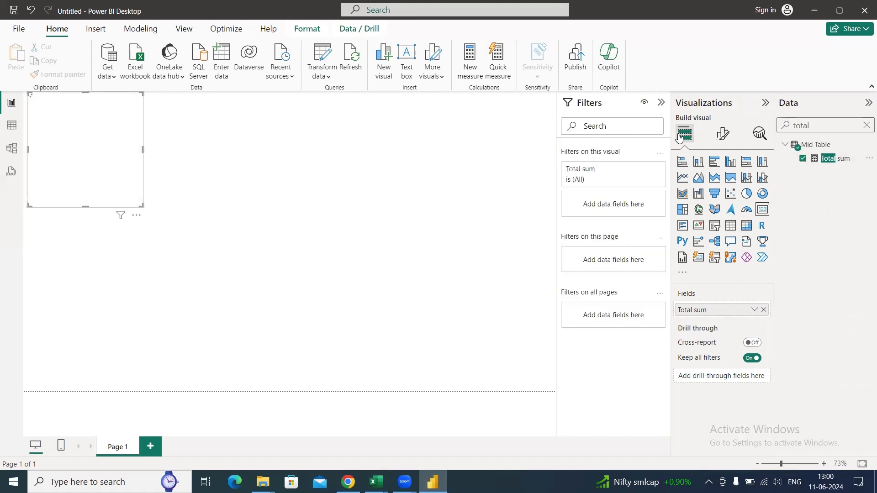
- Collapse the filters, reposition and enlarge the card, and view the card's error details
left_click(660, 101)
left_click_drag(170, 215, 236, 228)
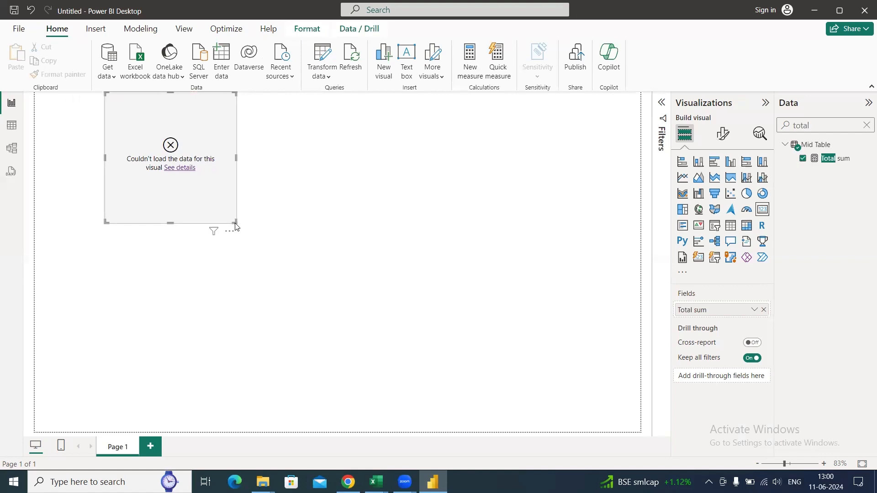
left_click(182, 169)
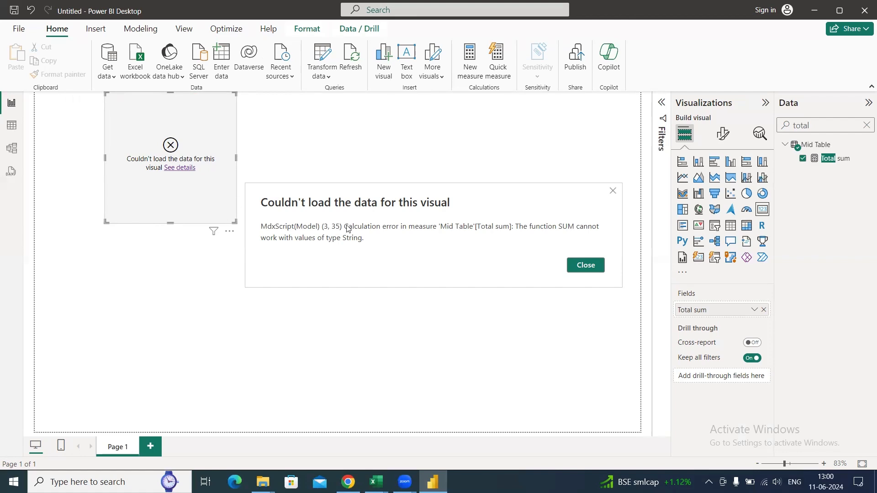
left_click(587, 273)
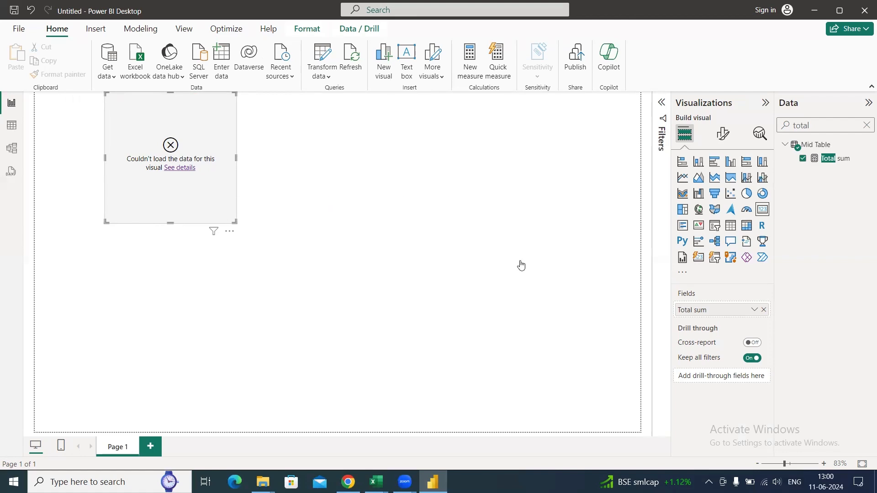
- Display the Text Data table's rows and collapse the field lists of Mid Table and Text Data
left_click(12, 128)
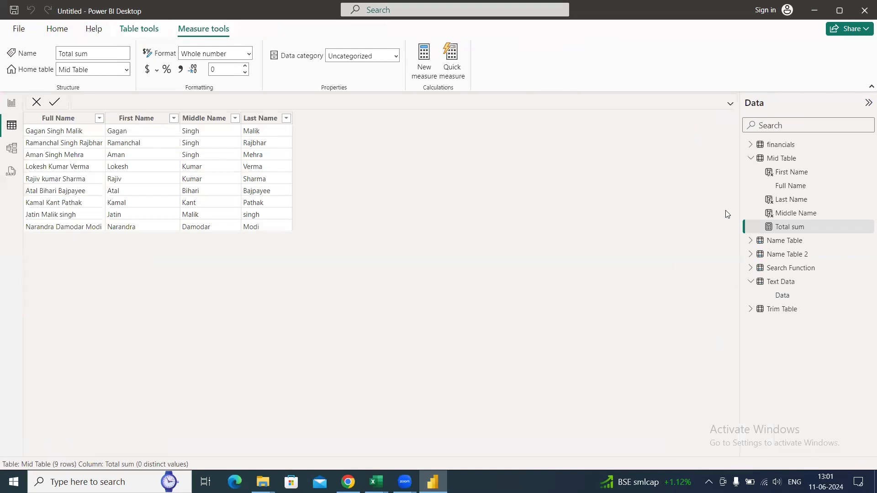
left_click(751, 158)
left_click(750, 213)
left_click(775, 215)
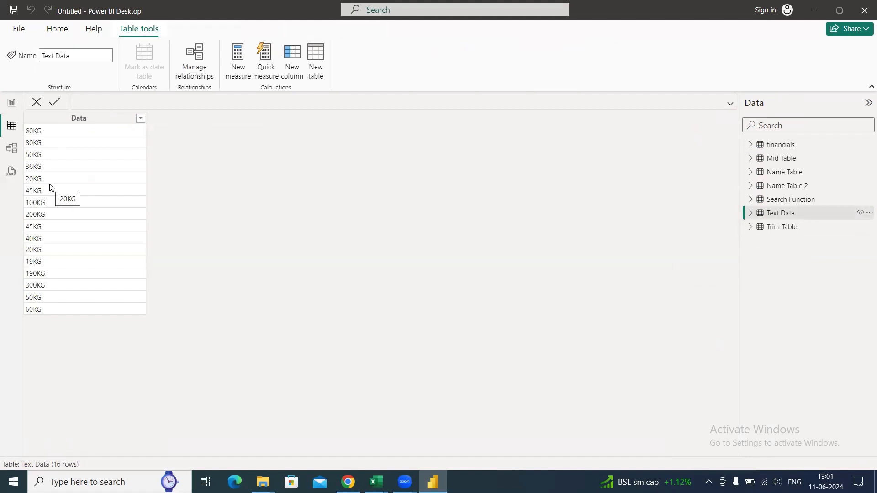
- Add a calculated column to Text Data: Substitute = SUBSTITUTE('Text Data'[Data], "KG","")
left_click(295, 70)
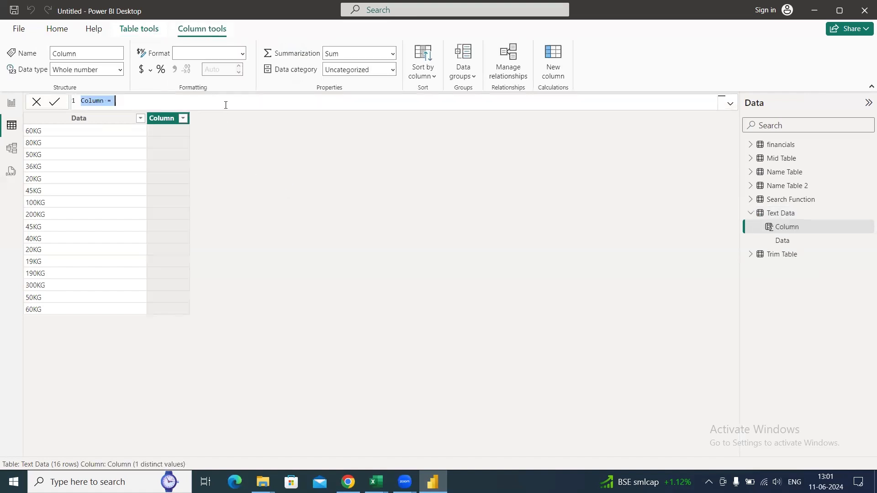
type("Su")
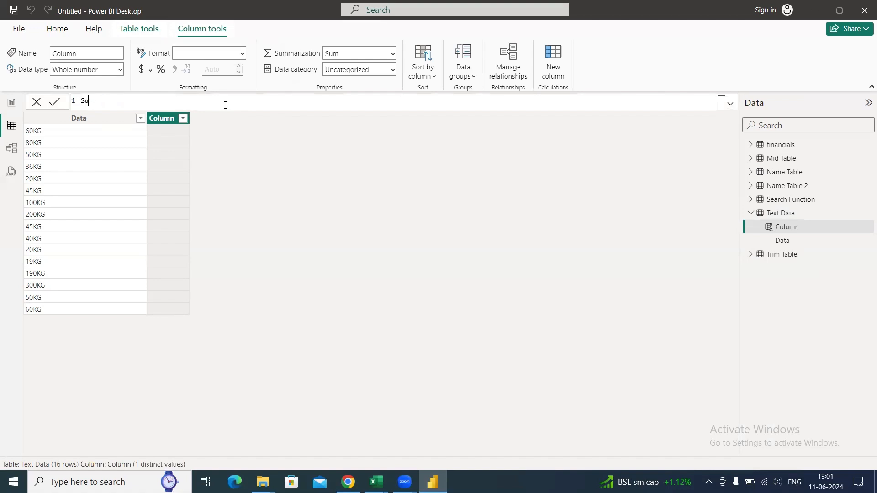
type("bstitute = sub")
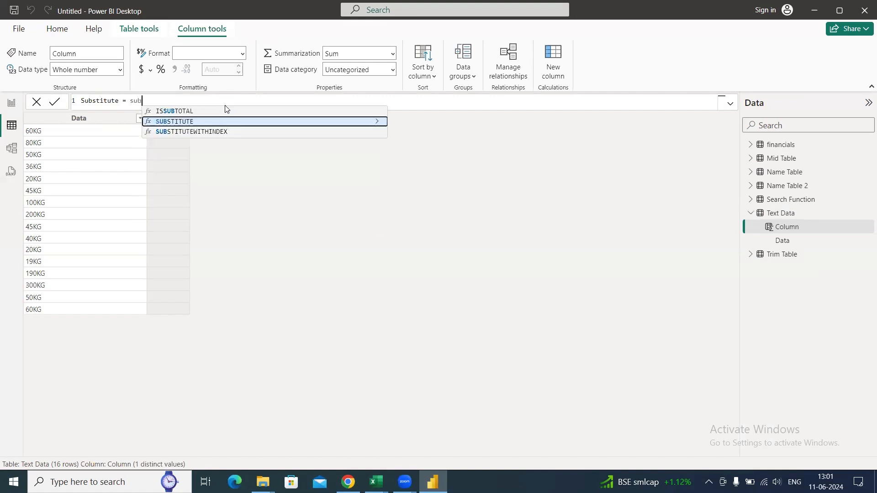
key("Tab")
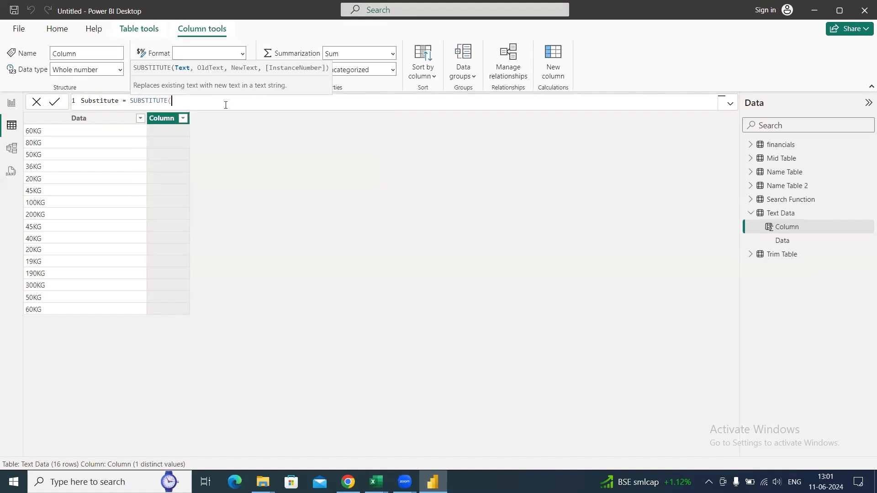
type("Data")
key("Up")
key("Up")
key("Tab")
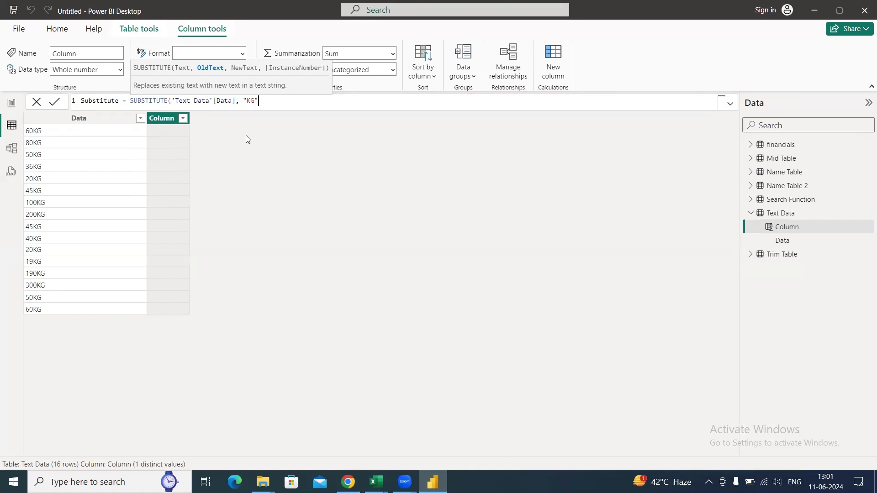
type("\"KG\"")
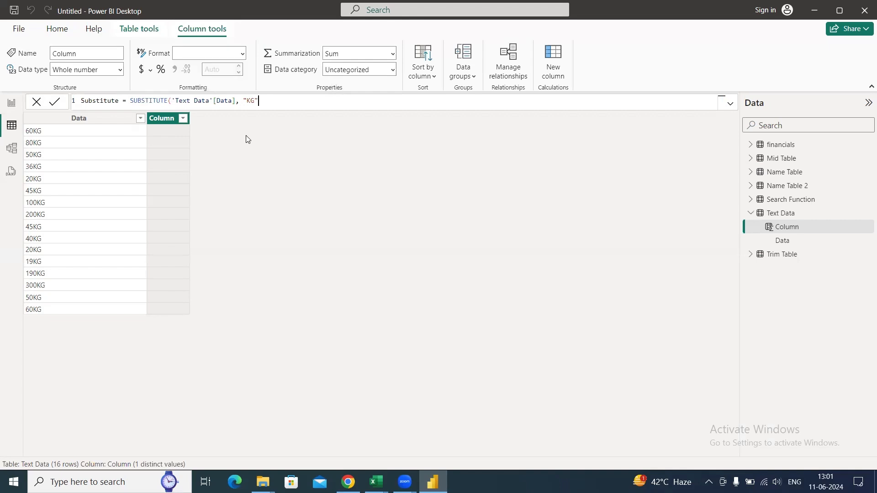
type(",\"\")")
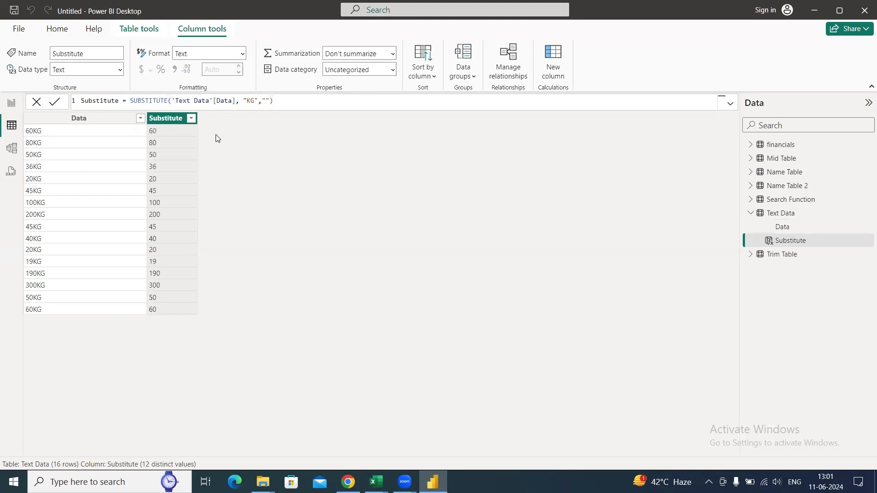
- Widen the new Substitute column and rename it Substitute 2 in its formula
left_click_drag(197, 119, 222, 122)
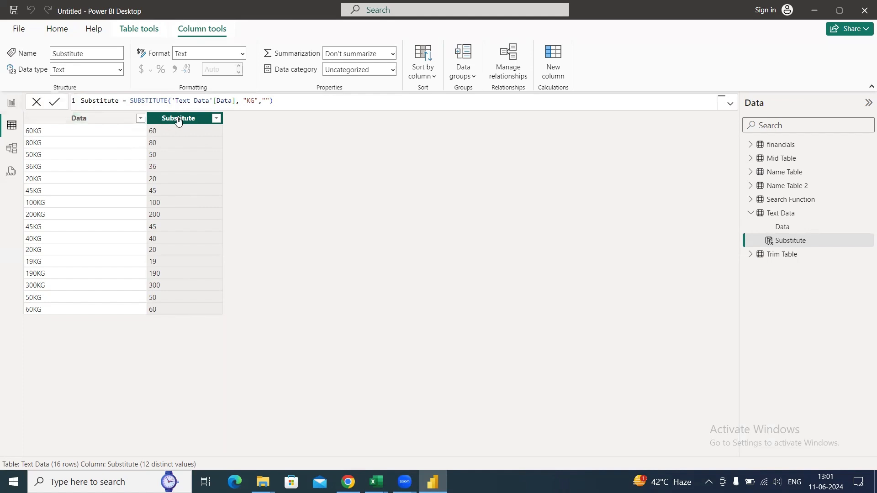
double_click(121, 102)
key("Left")
key("Right")
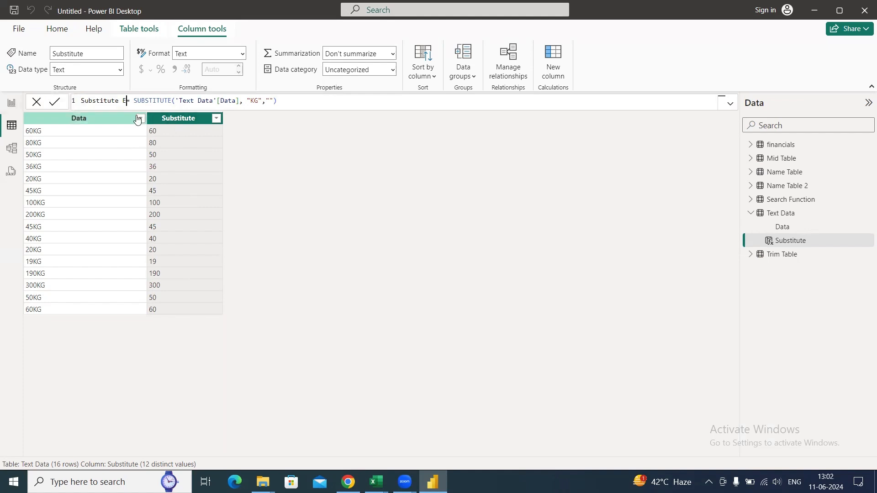
type("2")
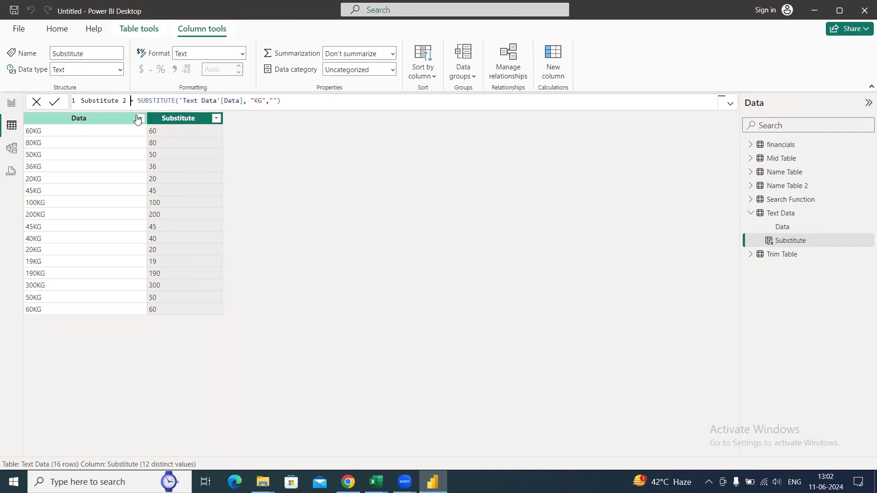
key("Return")
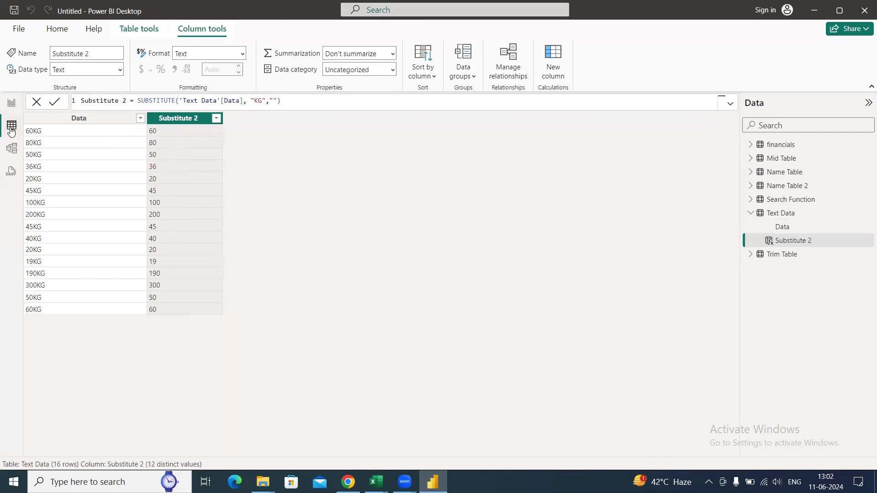
- Change the Total sum measure to SUM('Text Data'[Substitute 2]) and view the card's error details in the report
left_click(15, 106)
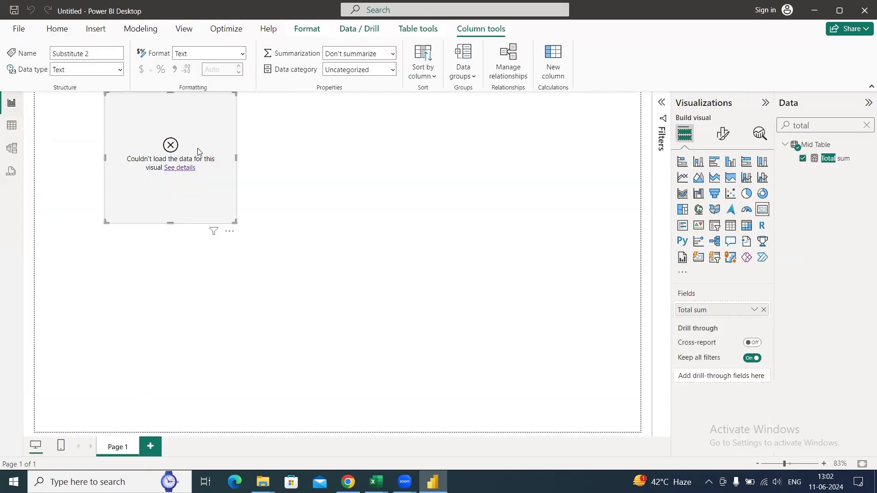
left_click(845, 159)
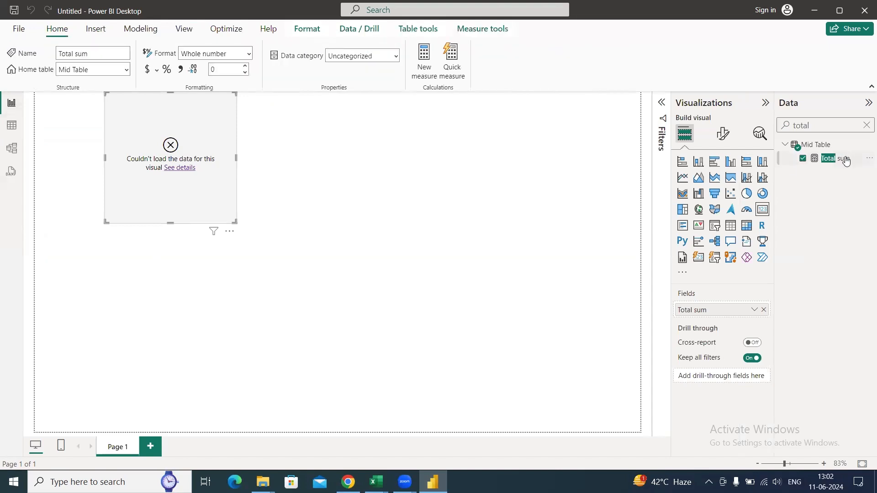
key("BackSpace")
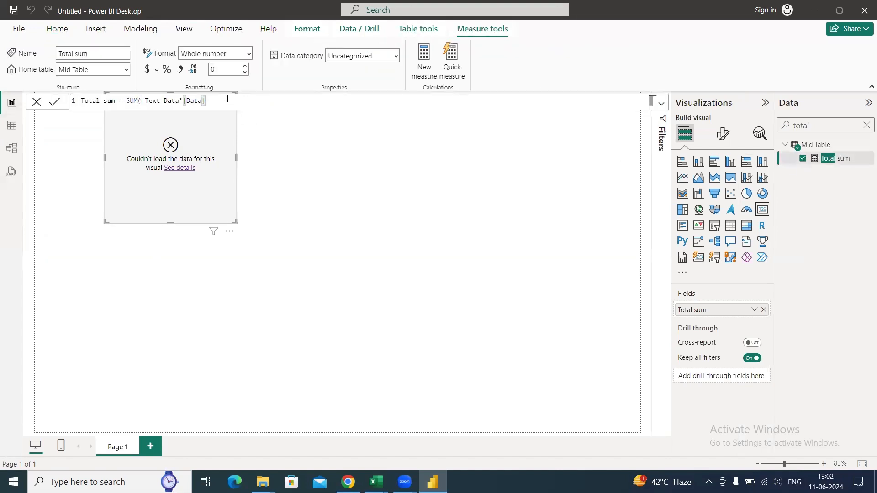
key("BackSpace")
key("BackSpace")
key("BackSpace")
key("BackSpace")
key("BackSpace")
key("BackSpace")
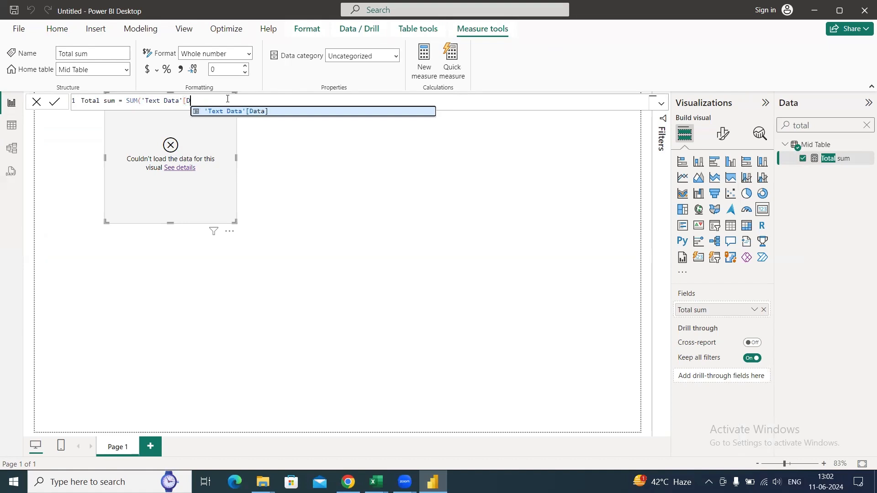
key("Down")
key("Down")
key("Tab")
type(")")
key("Return")
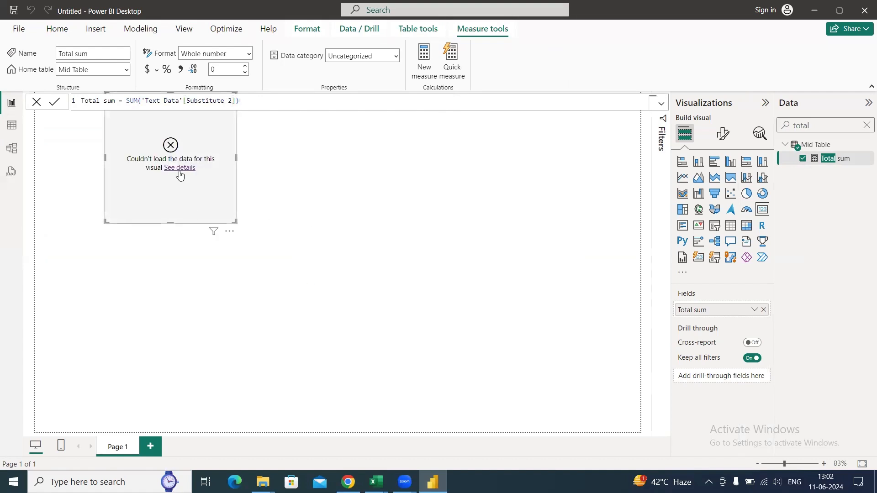
left_click(179, 168)
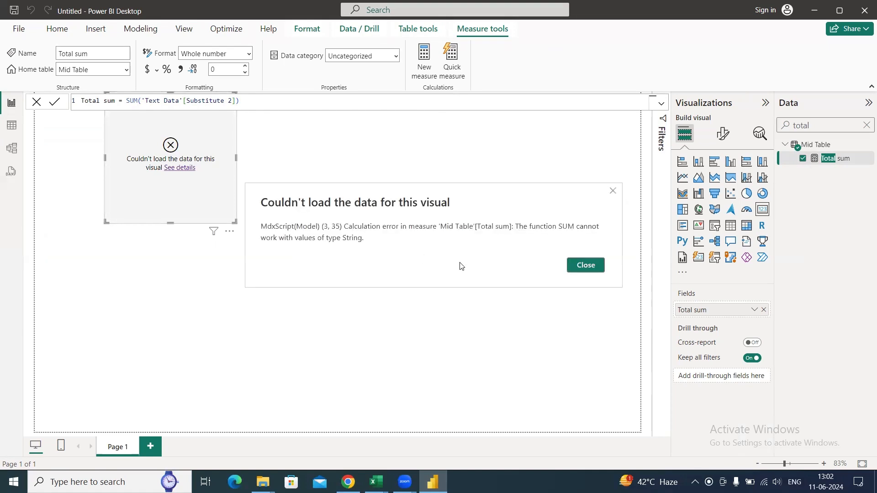
- Dismiss the error details and add a calculated column to Text Data: Value Example = VALUE('Text Data'[Substitute 2])
left_click(588, 264)
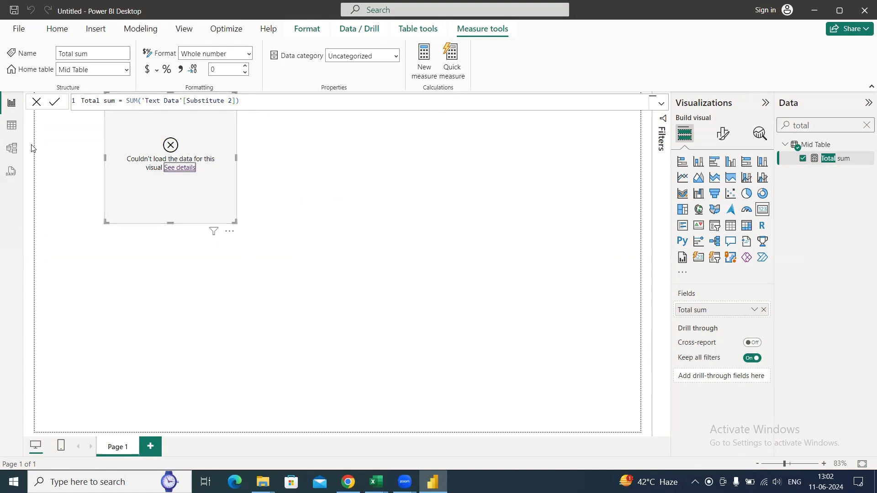
left_click(12, 127)
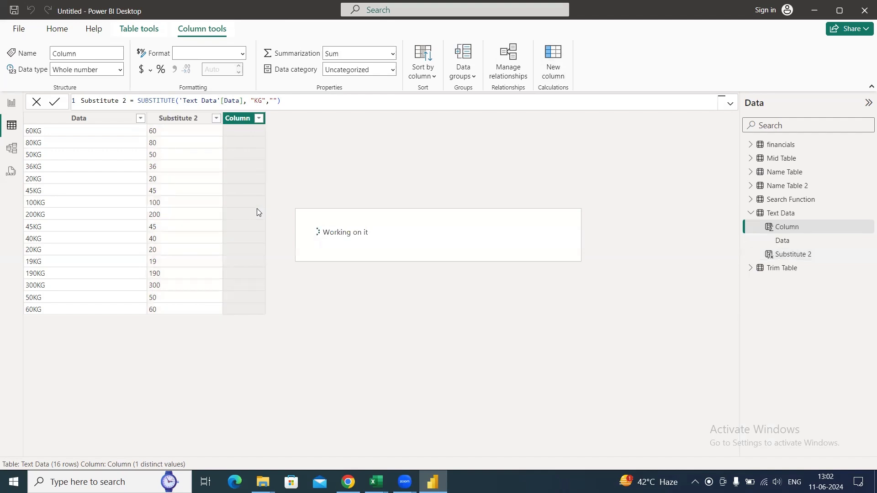
type("Value =")
key("End")
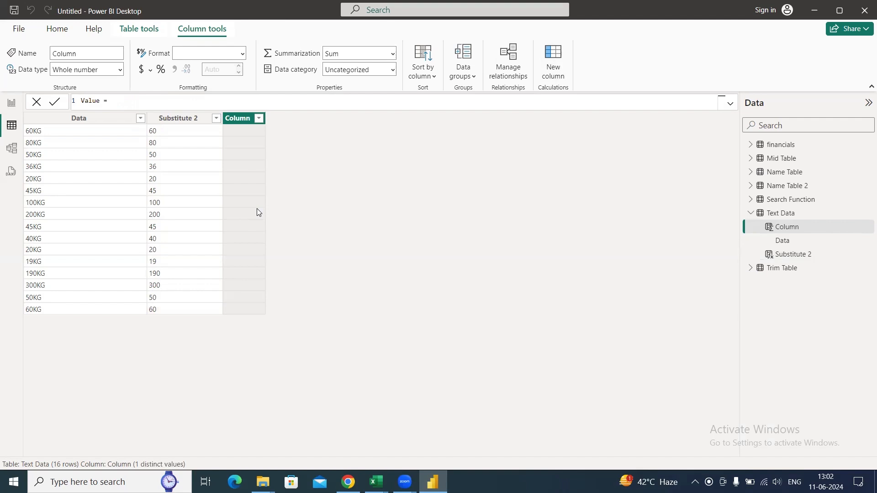
key("Left")
type("Exampl")
type("valu")
key("Tab")
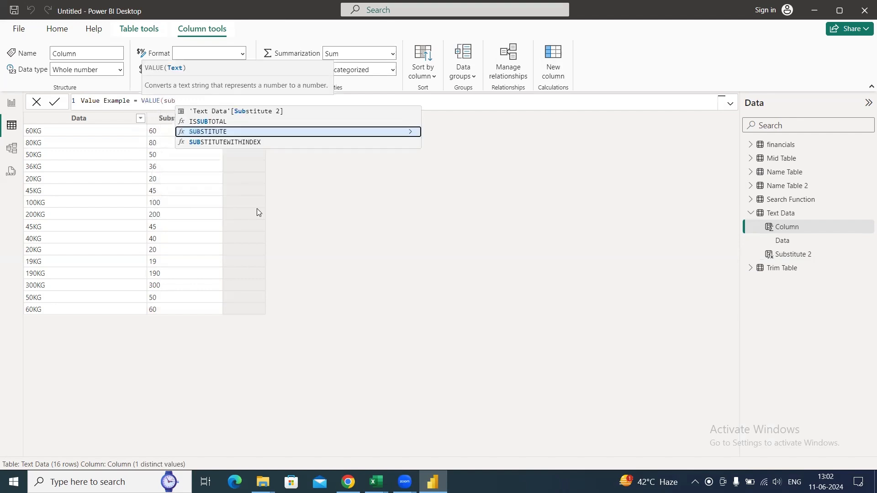
key("Up")
key("Up")
key("Tab")
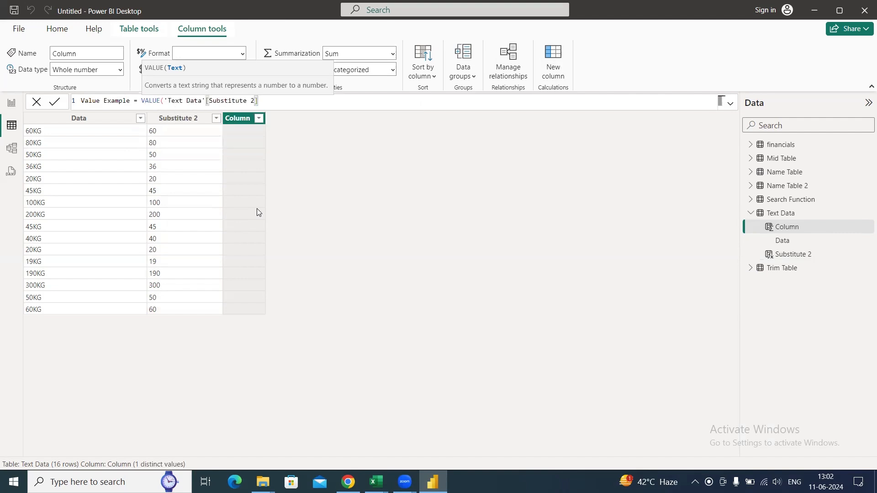
type(")")
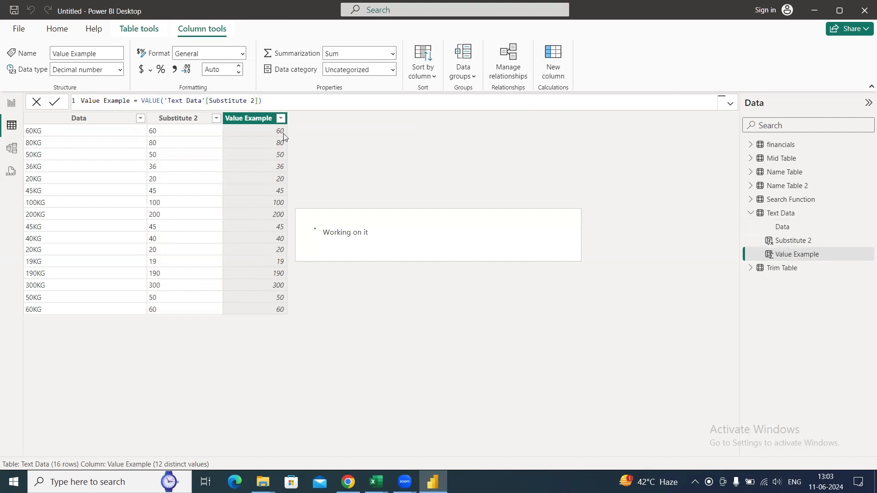
- Start another calculated column in Text Data named Text to Number 1 and begin its formula with the INT function
left_click(552, 70)
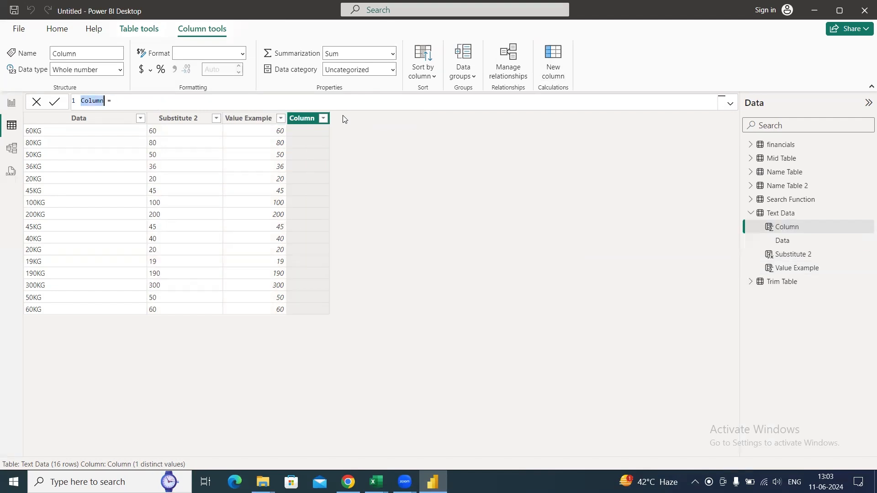
type("Text to")
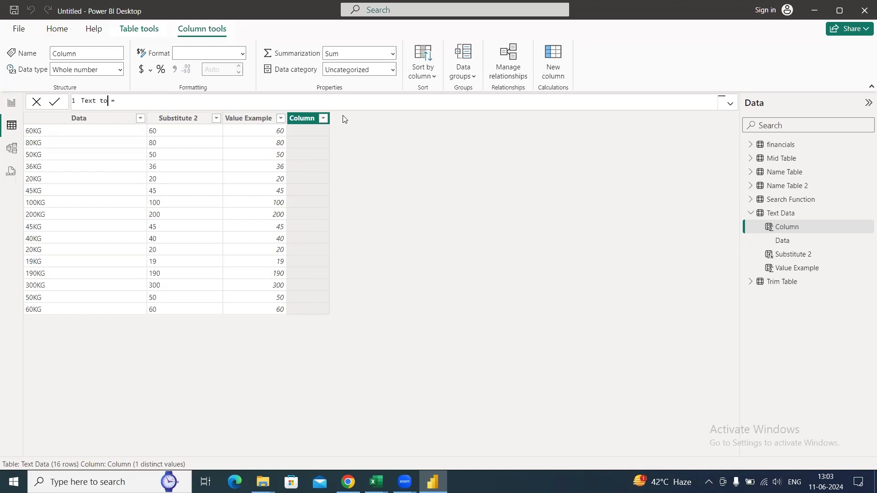
type(" Number 1")
type("cal")
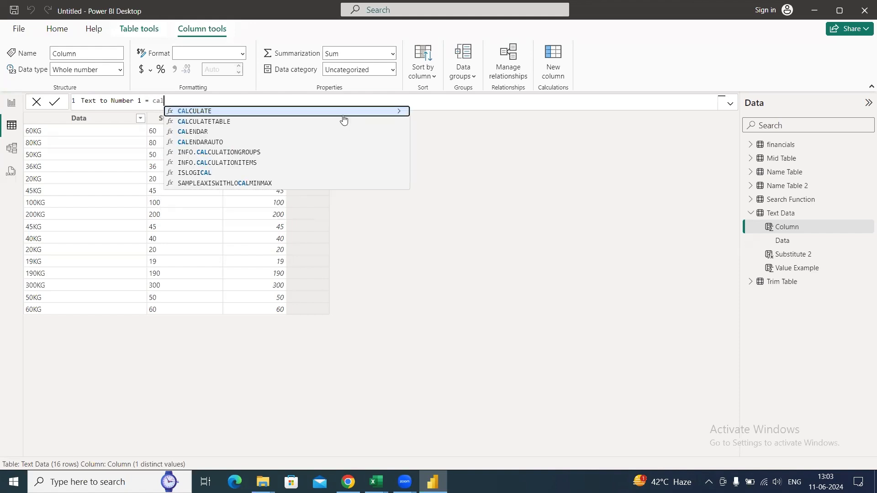
key("BackSpace")
key("BackSpace")
key("BackSpace")
type("int")
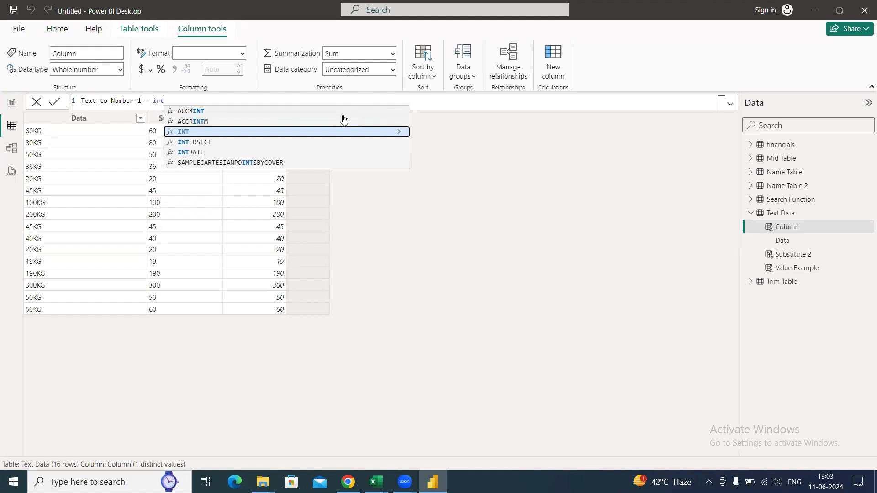
key("Tab")
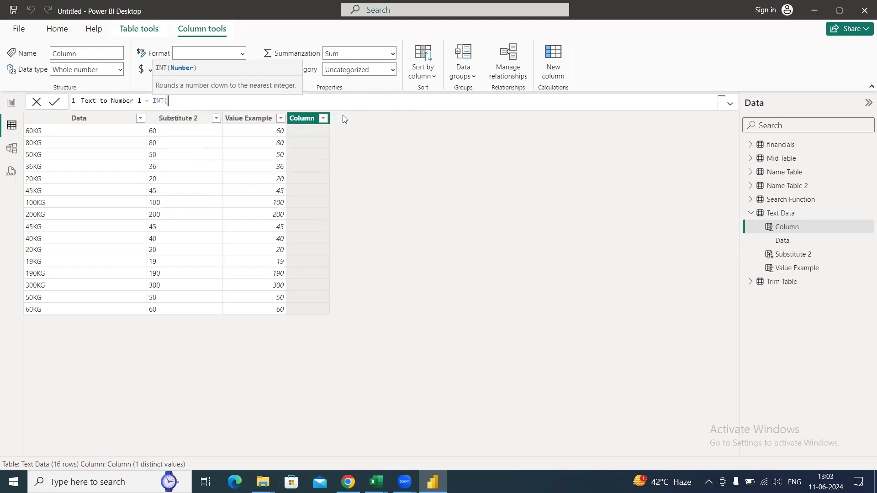
type("sub")
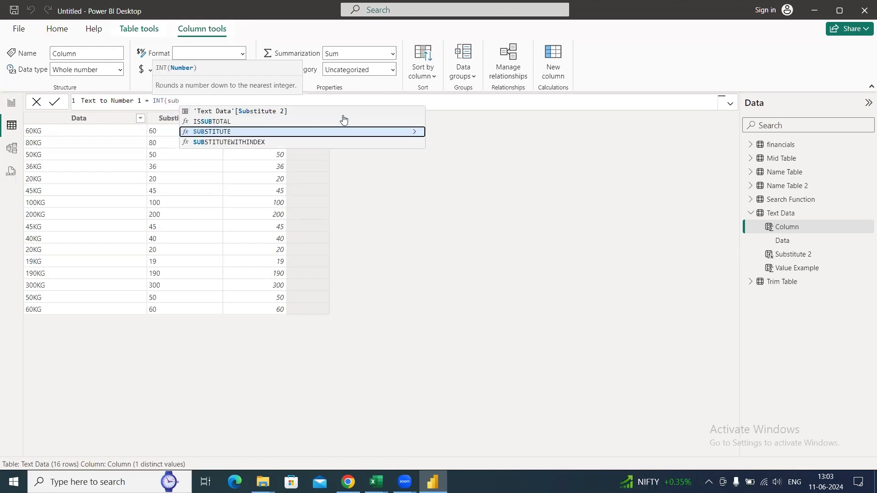
key("Tab")
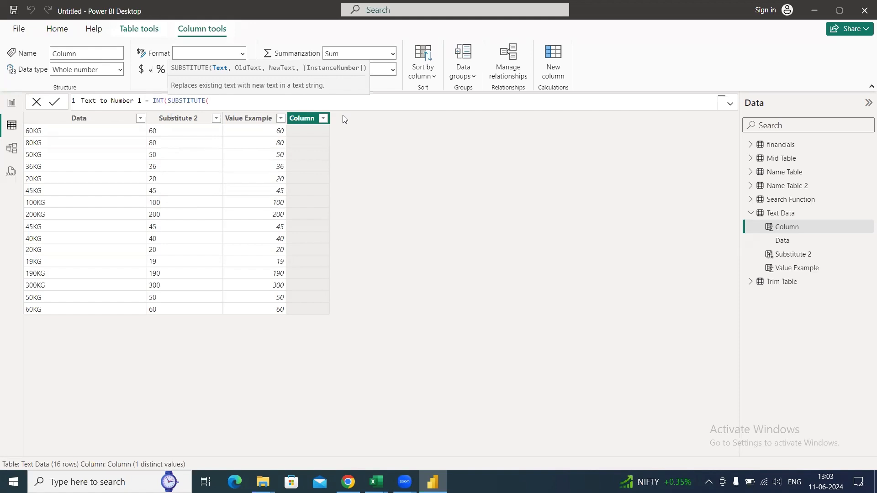
key("BackSpace")
key("BackSpace")
key("BackSpace")
key("BackSpace")
key("BackSpace")
key("BackSpace")
key("BackSpace")
key("BackSpace")
key("BackSpace")
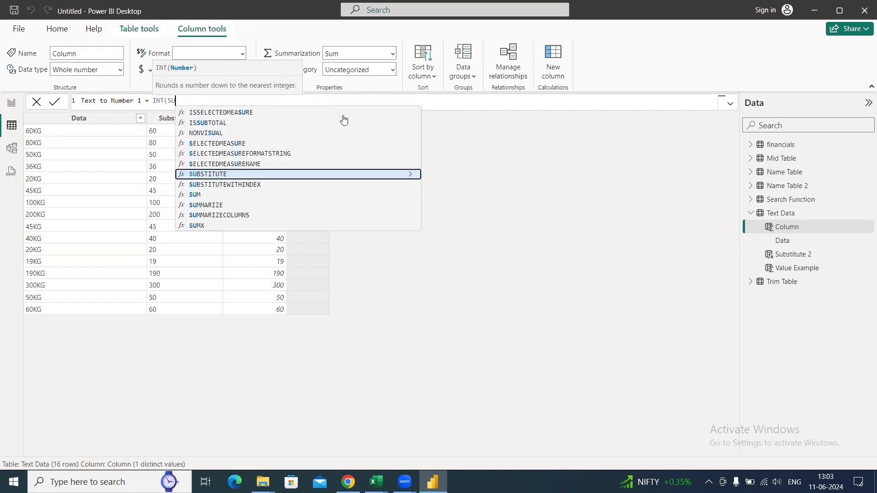
key("BackSpace")
key("BackSpace")
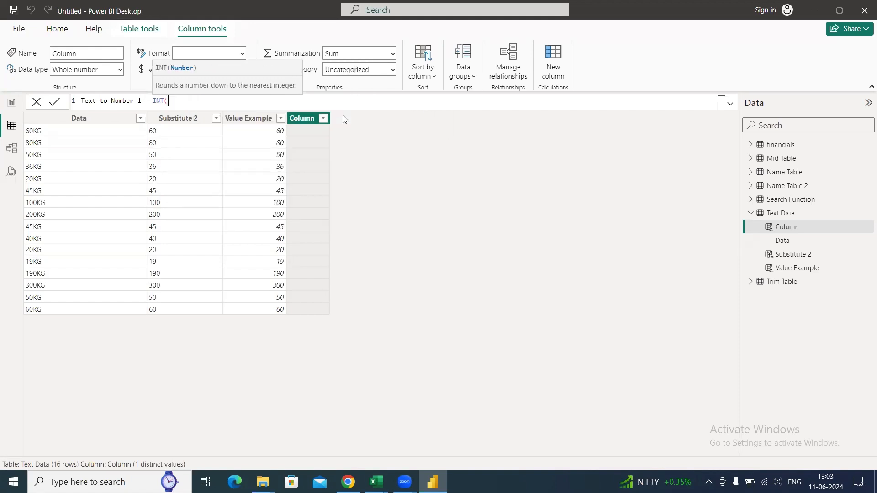
- Complete the Text to Number 1 formula as INT('Text Data'[Substitute 2])
type("subs")
key("Up")
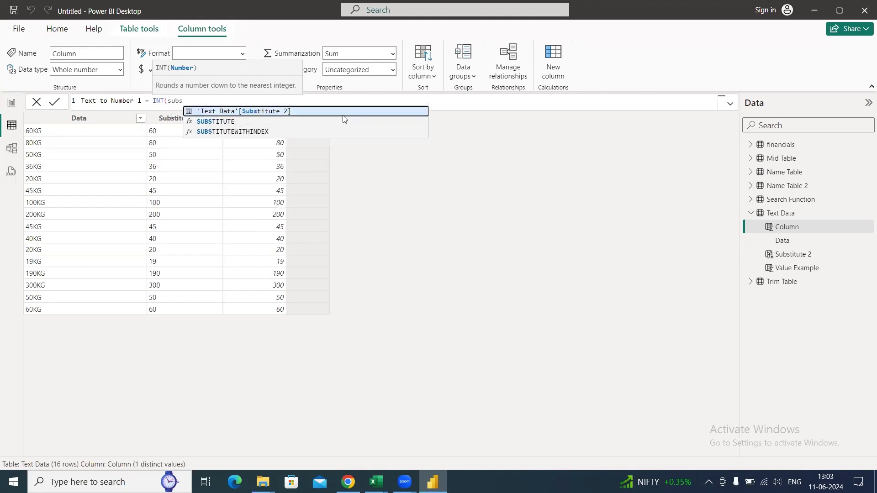
key("Tab")
type(")")
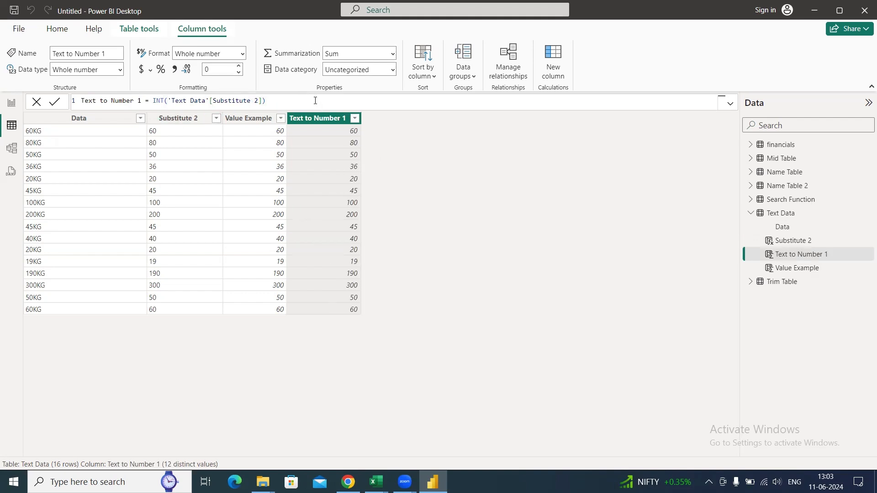
- Switch to the Text Function workbook in Excel and mark the Value function as Done in K16 of Sheet1
key("alt+Tab")
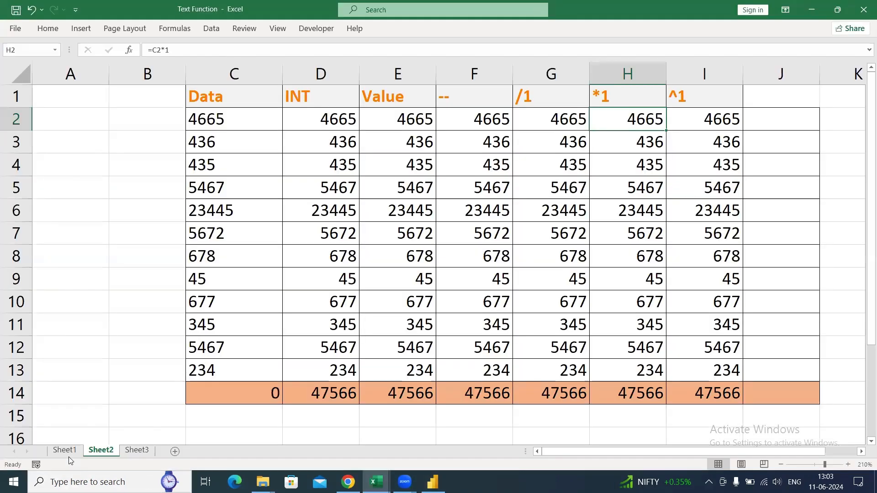
left_click(64, 450)
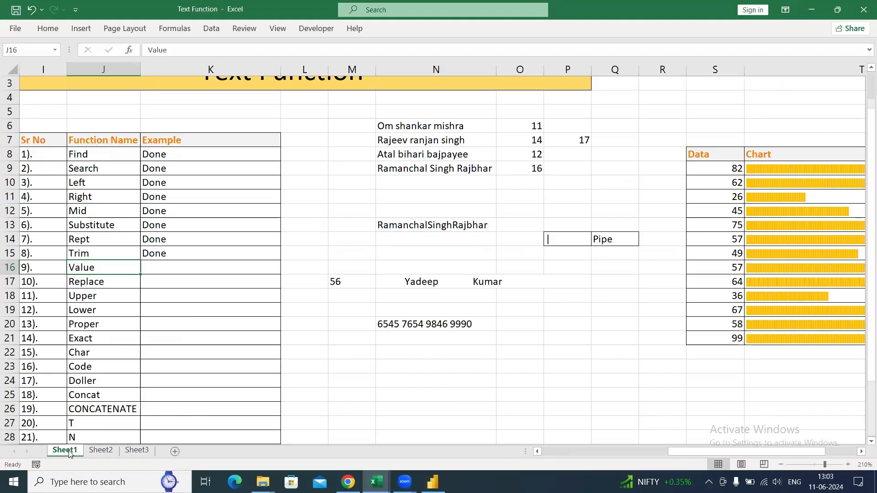
left_click(163, 274)
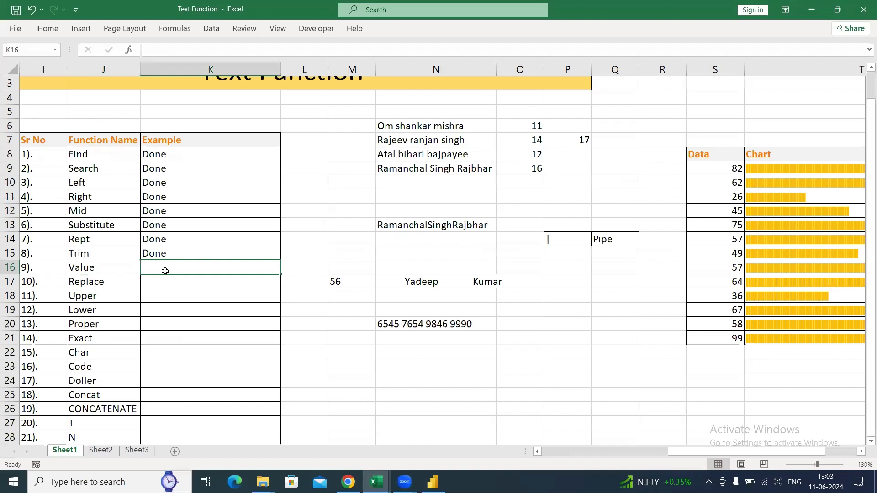
type("Done")
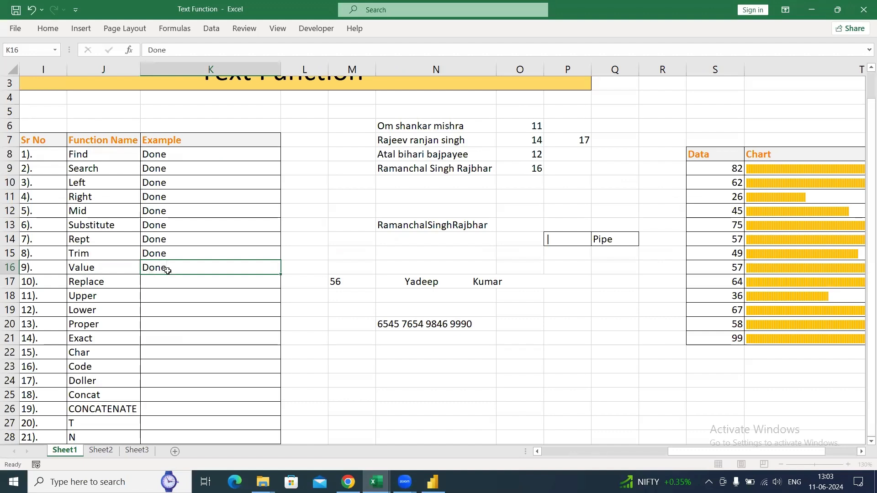
key("Return")
key("Return")
key("Return")
key("Return")
key("Return")
key("Return")
key("Return")
key("Return")
key("Return")
key("Return")
key("Return")
key("Return")
key("Return")
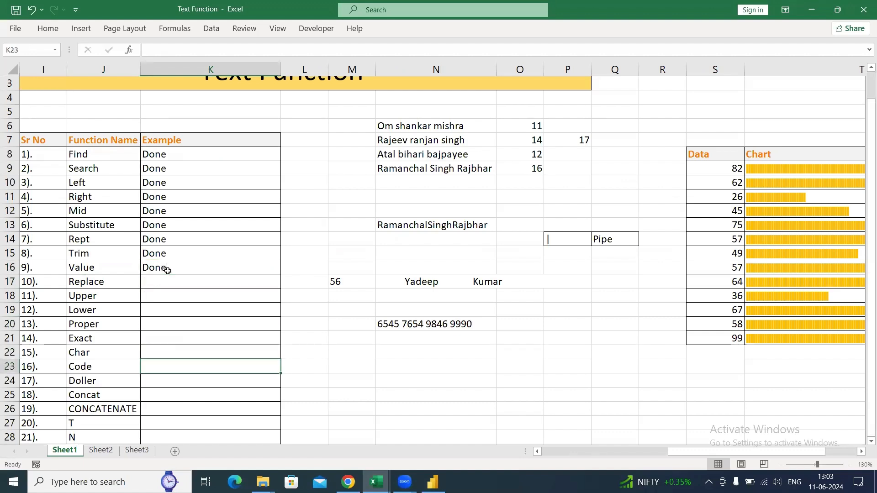
- Add row 29 to the function list with serial number 22)., function name INT and example Done
key("Left")
key("Left")
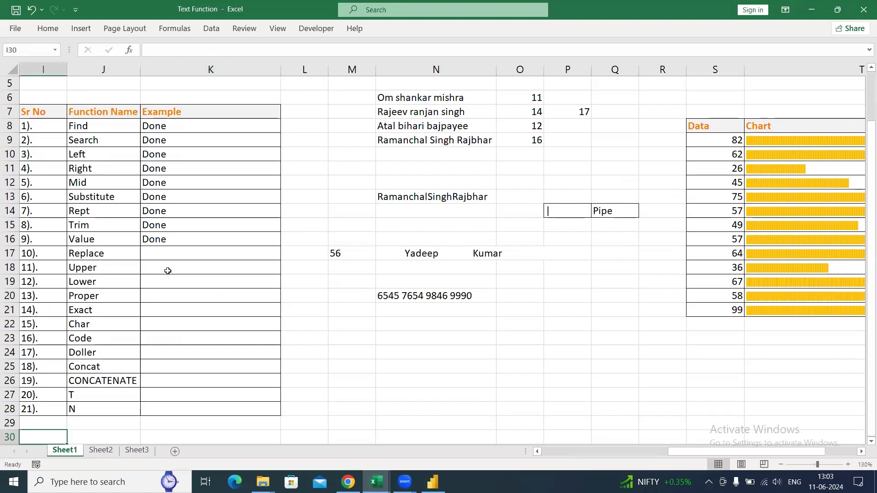
key("F2")
type("22).")
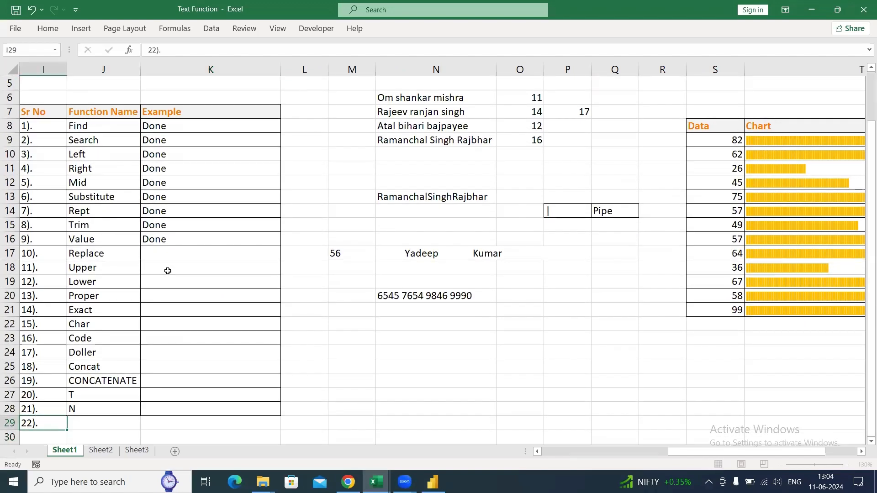
key("Tab")
type("INBT")
key("BackSpace")
key("BackSpace")
type("t")
key("BackSpace")
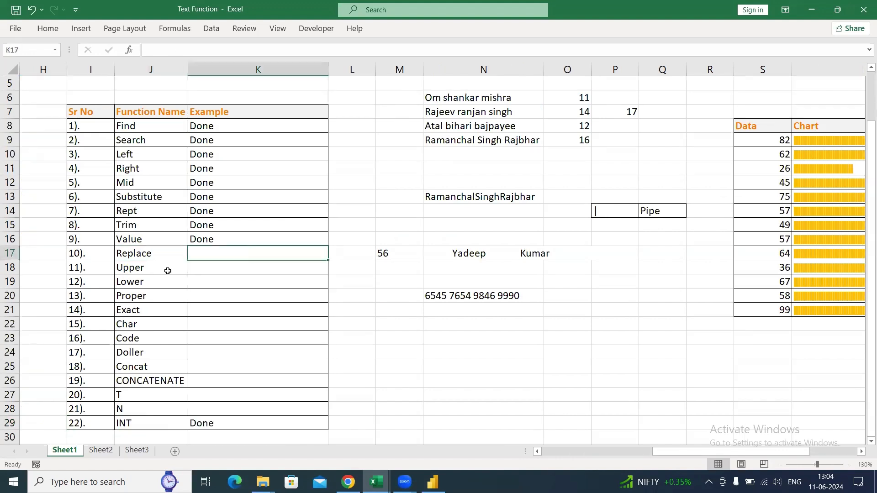
- Enter =REPLACE(N20,1,14,"XXXX XXXX XXXX") in K17 as the Replace example, masking the start of the number in N20
type("=")
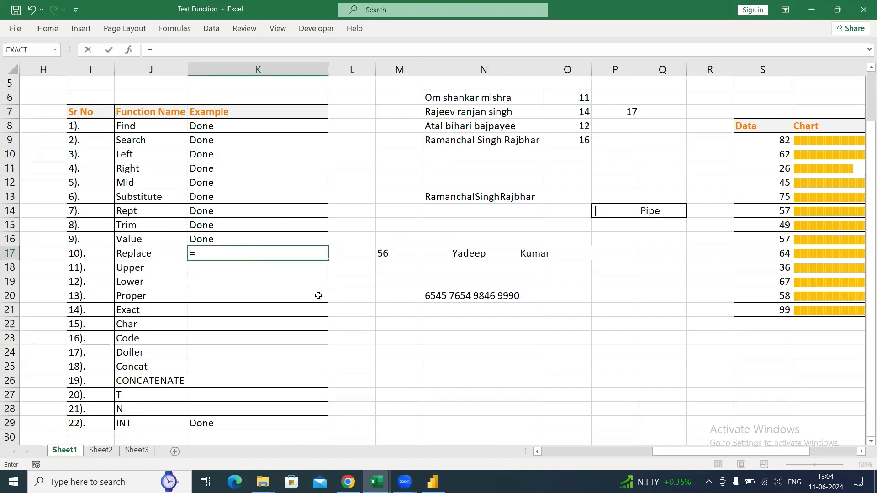
type("rep")
key("Tab")
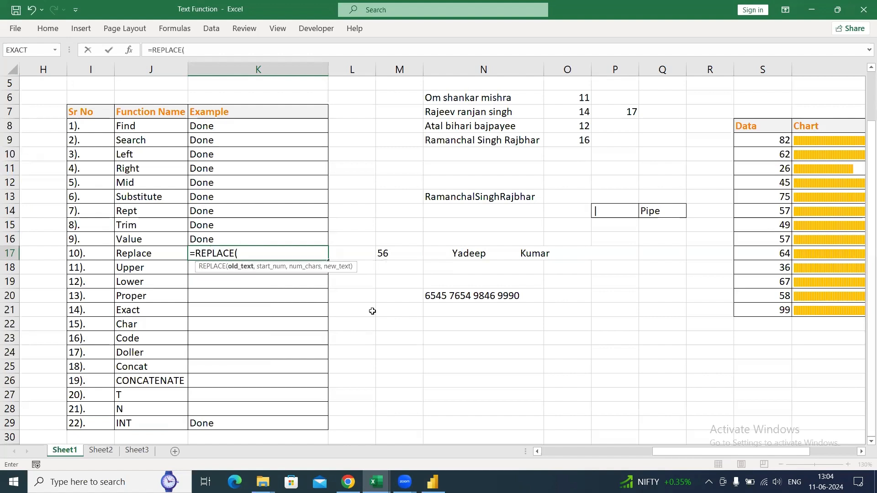
left_click(474, 294)
type(",")
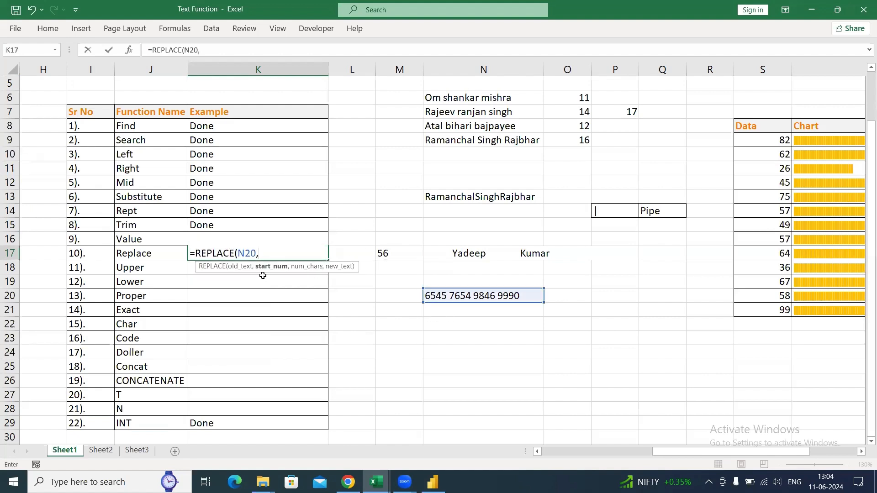
type("1,")
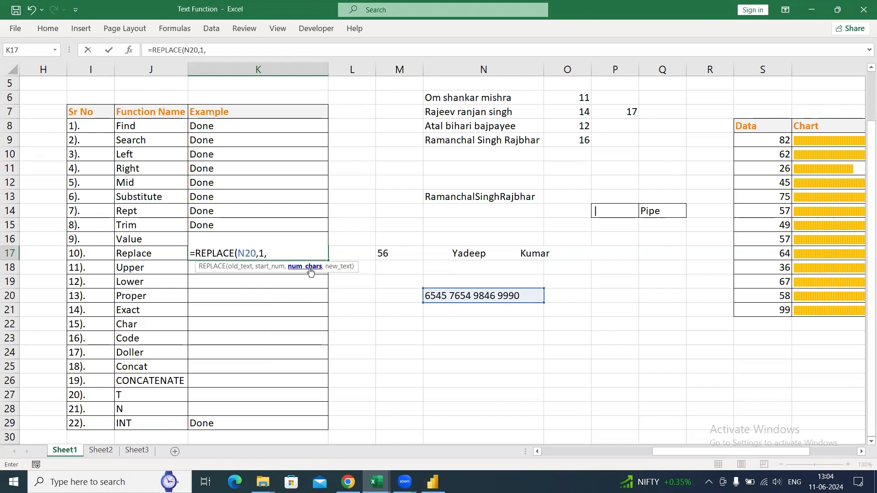
type("14,\"XXXX XXXX XXXX")
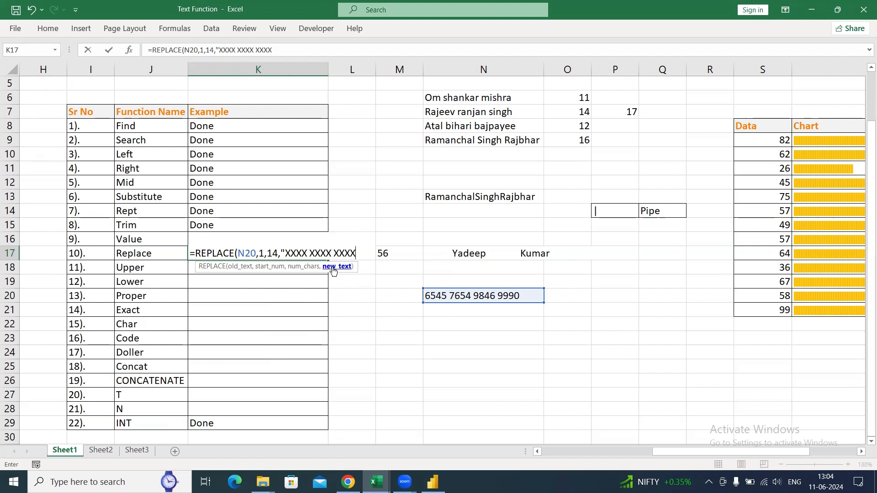
type("\"")
key("ctrl+Return")
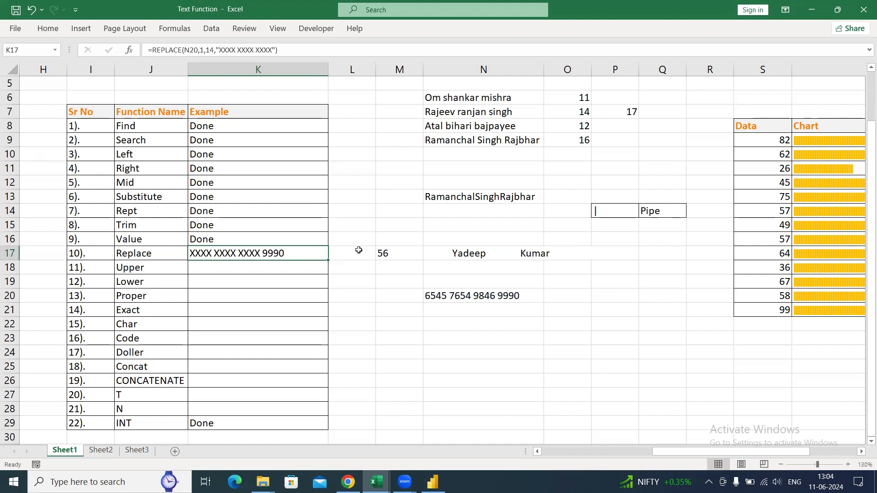
- Fill the sample number in N20 down to N26 and change the final digits in N21 and N22 to 1 and 2
left_click(477, 297)
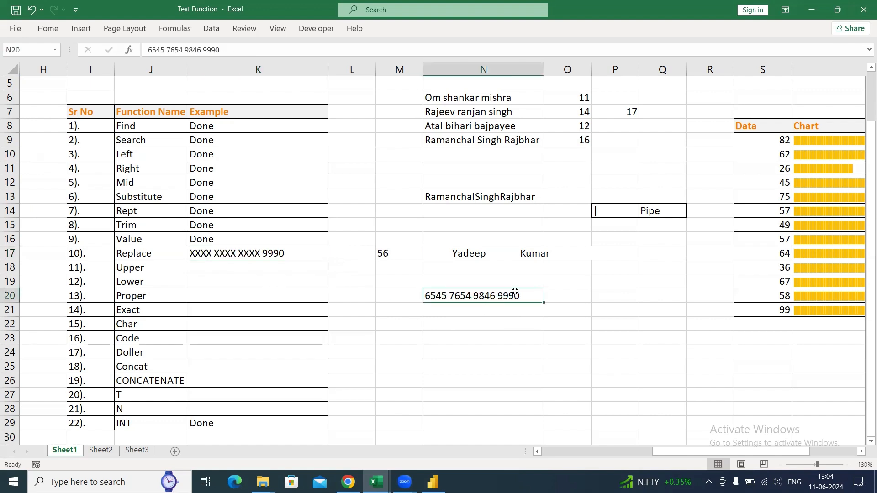
left_click_drag(543, 300, 539, 381)
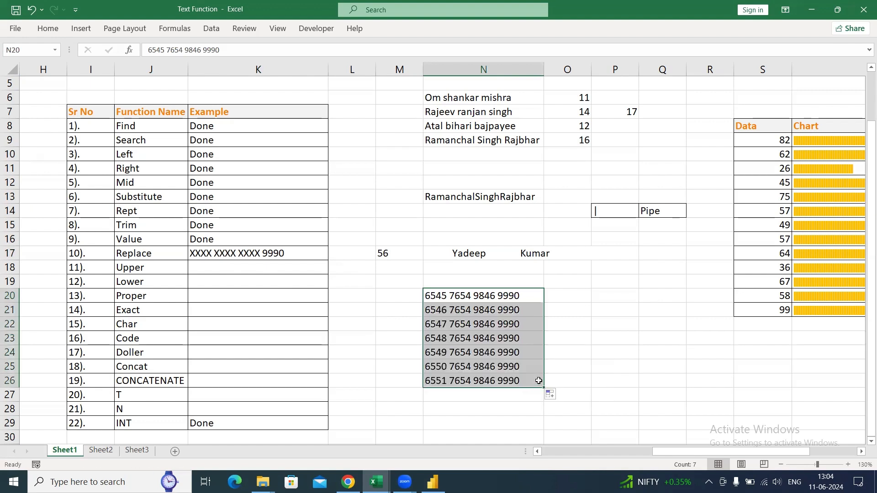
left_click(522, 308)
key("F2")
key("BackSpace")
type("1")
key("Return")
key("F2")
key("BackSpace")
type("2")
key("Return")
- Change the final digits of the numbers in N23 to N26 to 3, 4, 5 and 6, and return to N20
key("F2")
key("BackSpace")
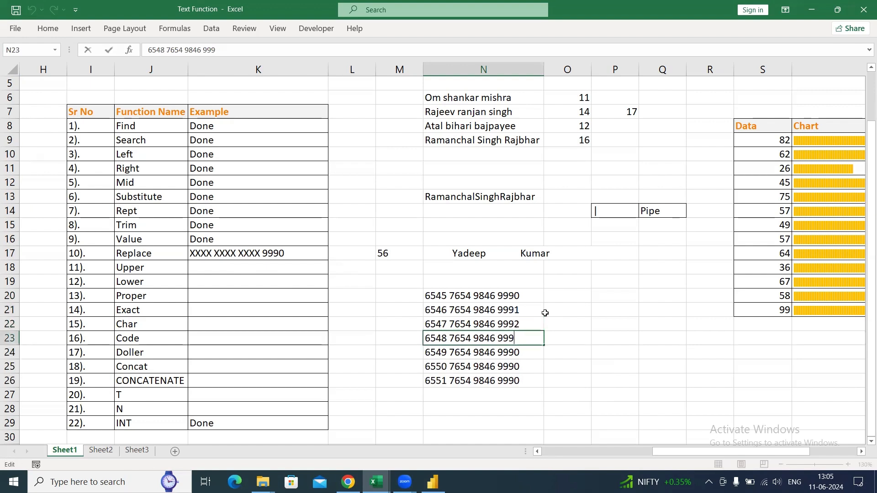
type("3")
key("Return")
key("F2")
key("BackSpace")
type("4")
key("Return")
key("F2")
key("BackSpace")
type("5")
key("Return")
key("F2")
key("BackSpace")
type("6")
key("Return")
key("Up")
key("Up")
key("Up")
key("Up")
key("Up")
key("Up")
key("Up")
key("Up")
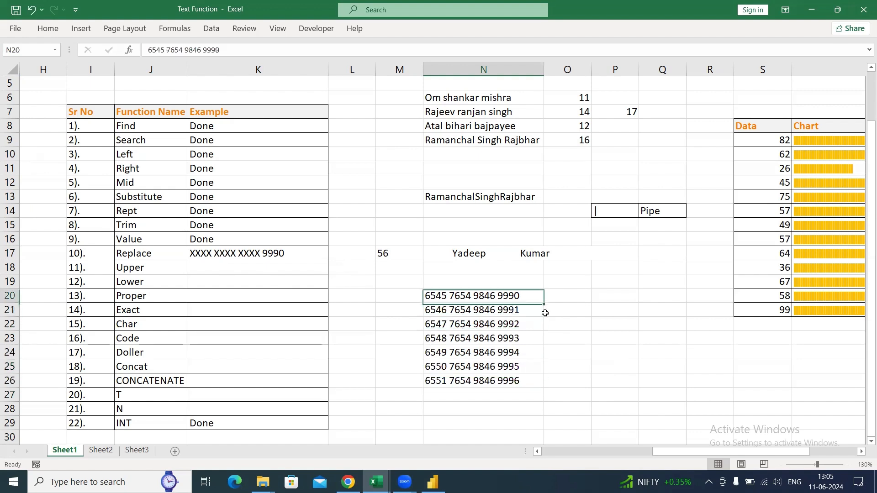
- Enter the header Number in N19 and copy the header with the sample numbers in N19:N26
type("nUMBER")
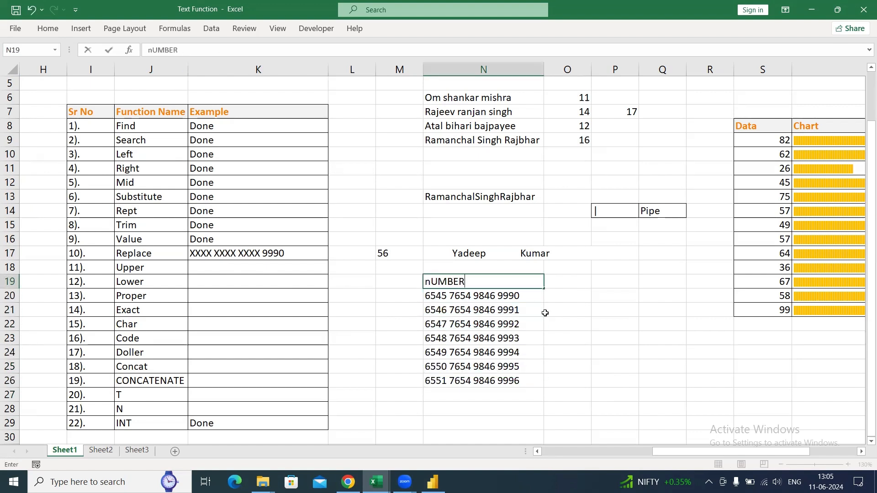
key("Return")
key("Up")
key("ctrl+shift+Down")
key("ctrl+c")
- Switch to Power BI, paste the copied numbers as a new table, name it Replace Table and load it
key("alt+Tab")
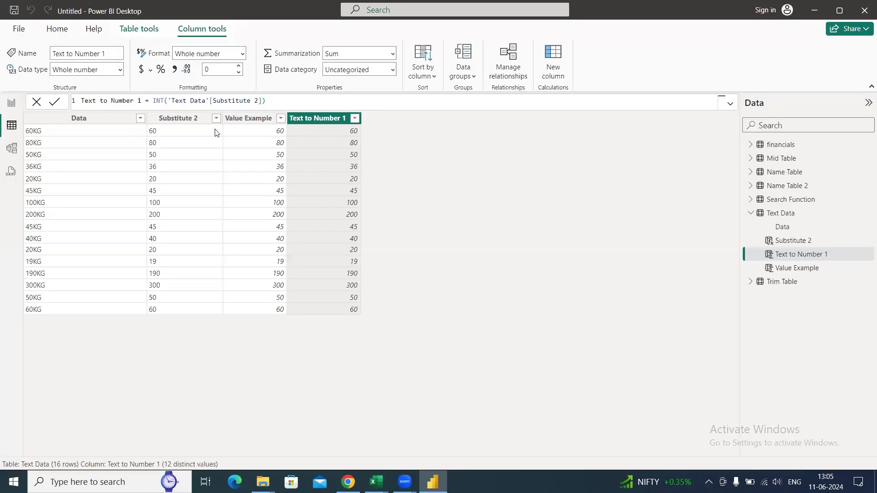
left_click(57, 28)
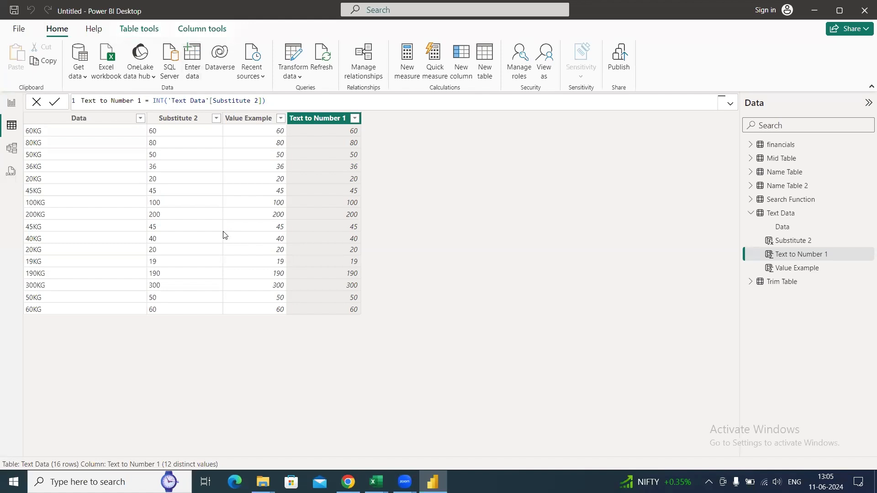
key("ctrl+v")
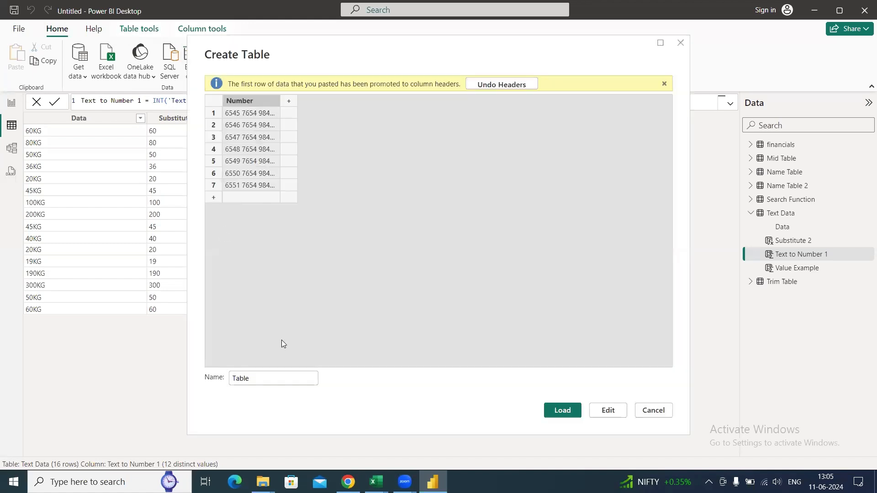
left_click(281, 378)
key("BackSpace")
key("BackSpace")
key("BackSpace")
key("BackSpace")
key("BackSpace")
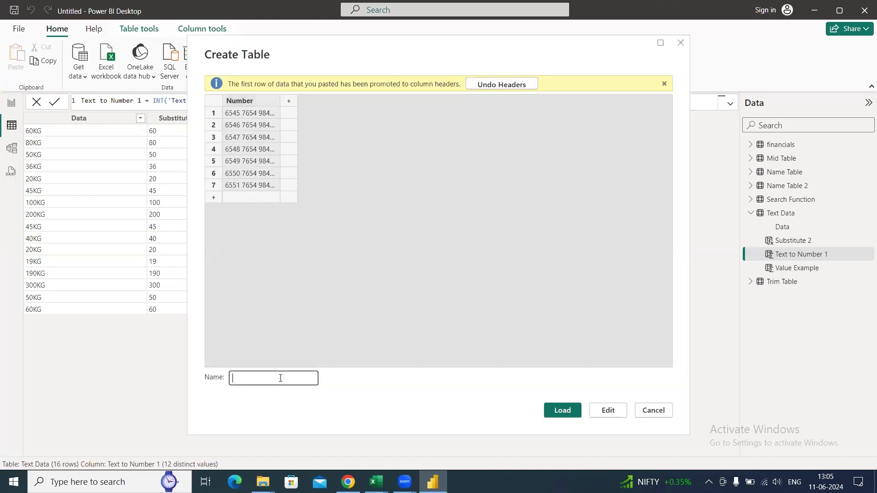
type("Replace Table")
left_click(563, 410)
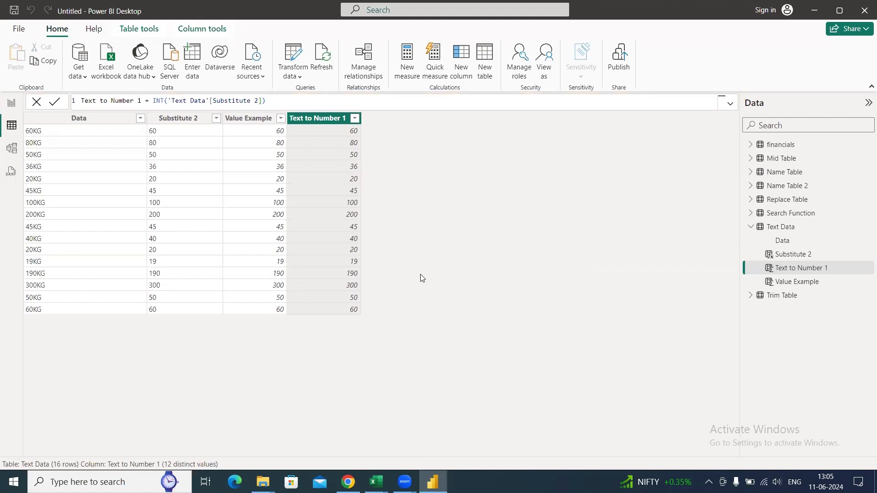
- Open Replace Table, widen its Number column and start a calculated column named Replace Example
left_click(755, 228)
left_click(794, 199)
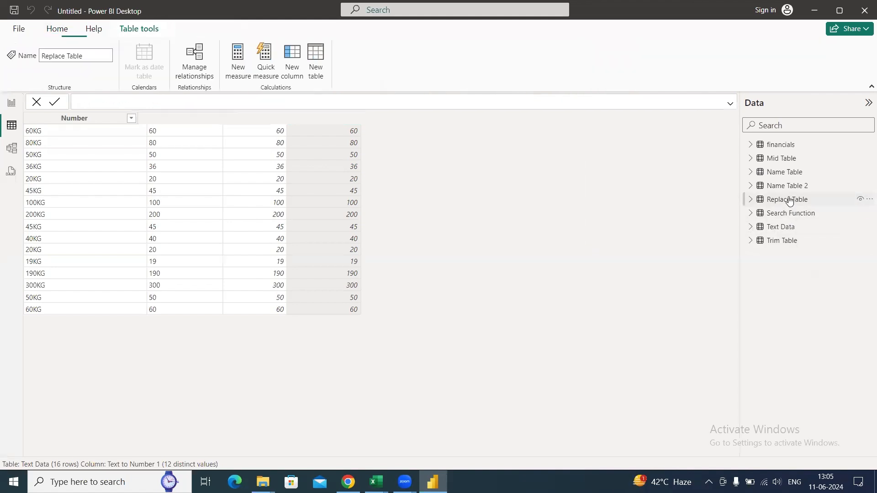
left_click_drag(94, 119, 122, 130)
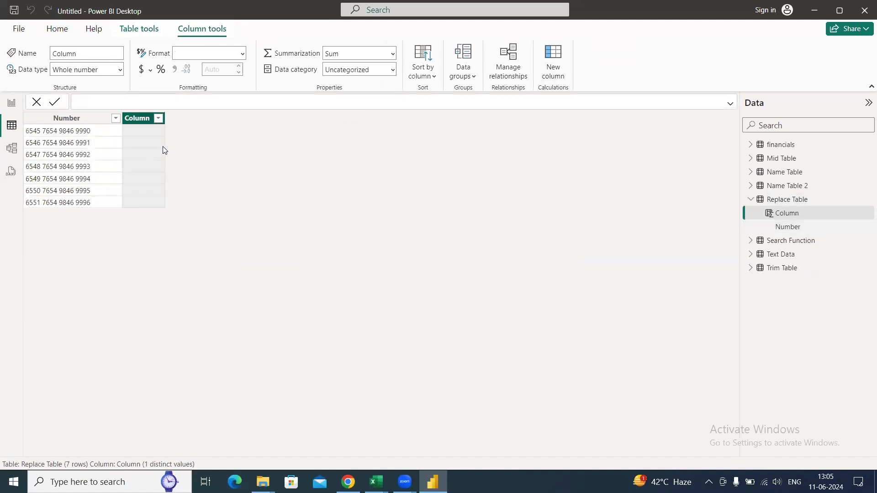
type("Repla")
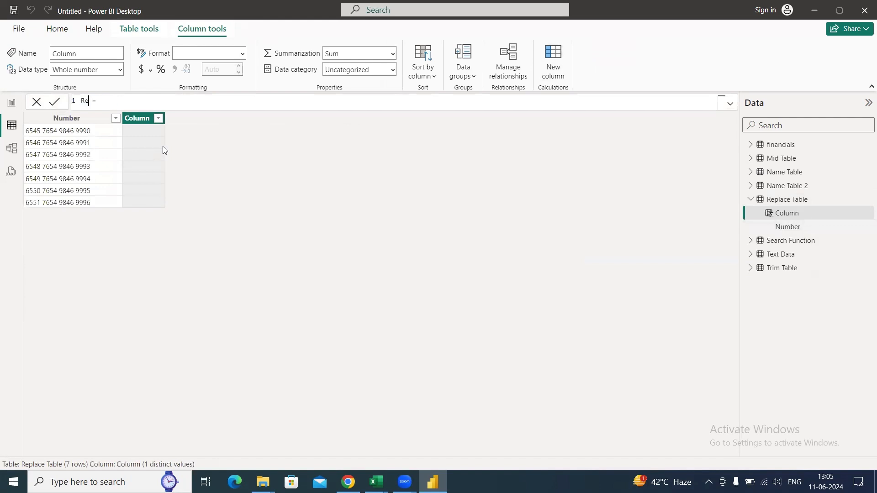
type("ce Example")
- Define Replace Example as REPLACE('Replace Table'[Number], 1, 14, "XXXX XXXX XXXX") and widen the column
key("End")
type("repl")
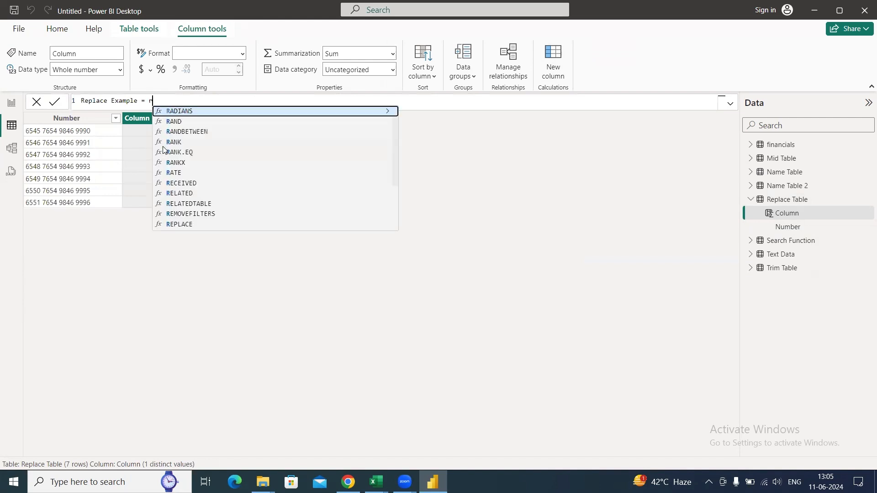
key("Tab")
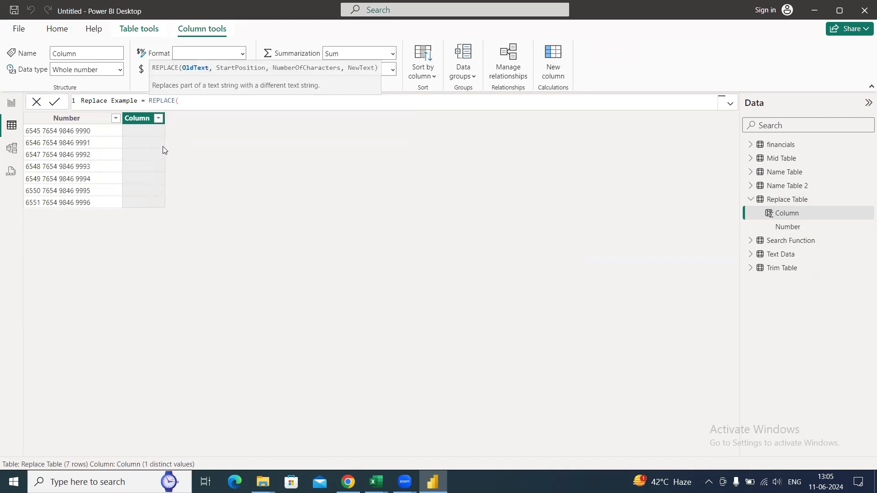
type("Number")
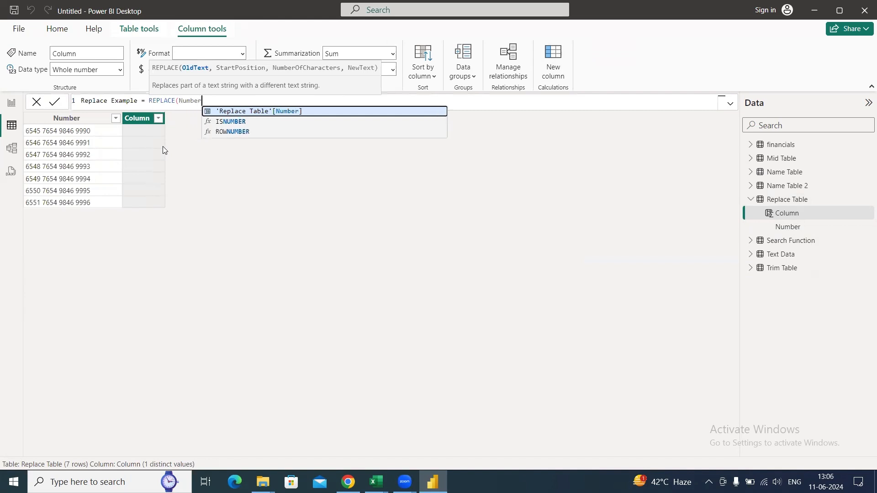
key("Tab")
type(", ")
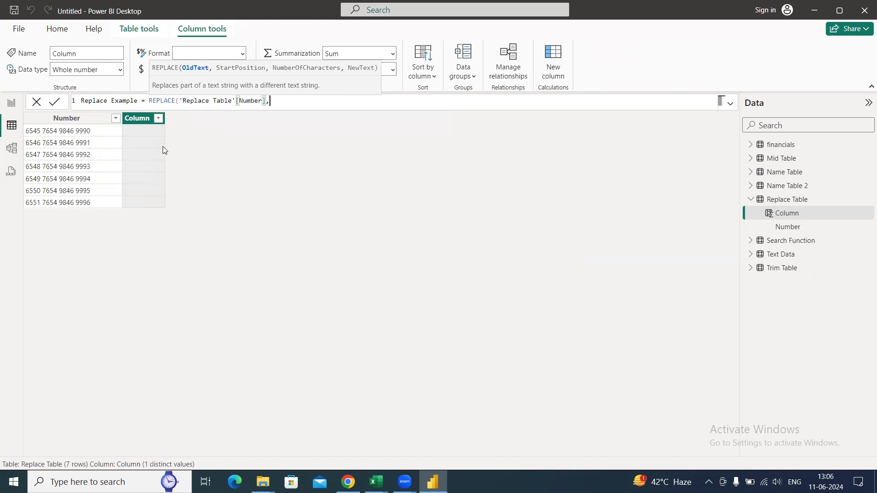
type("1, 14, \"XXXX XXXX XXXX\")")
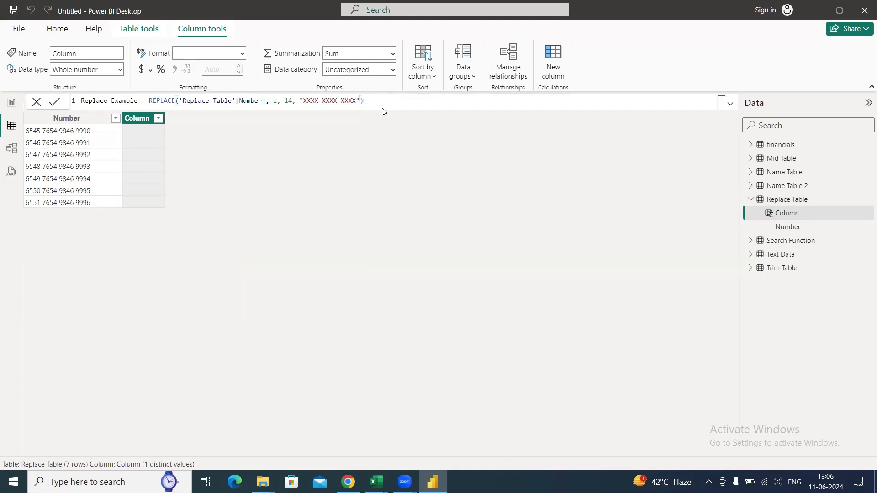
key("Return")
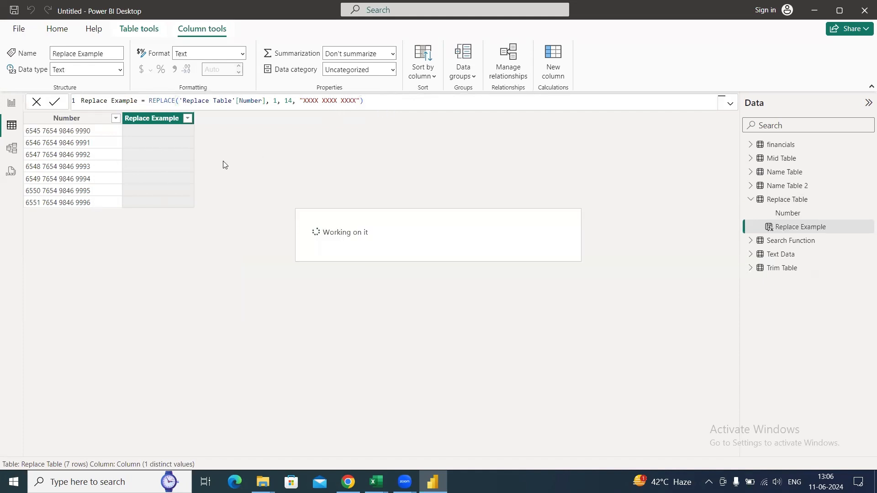
left_click_drag(196, 118, 244, 120)
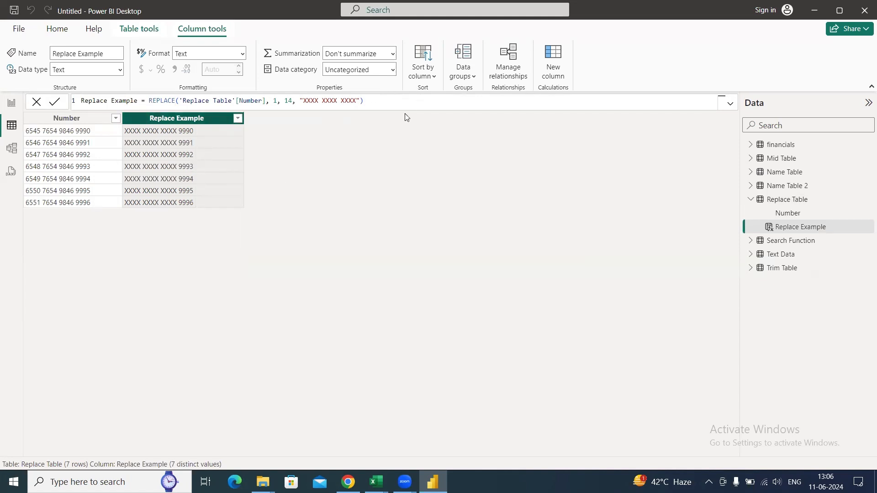
- Switch to the Text Function workbook in Excel and select the function names Upper, Lower and Proper in J18:J20
key("alt+Tab")
key("Left")
key("Left")
key("Left")
key("Left")
key("Up")
key("Right")
key("Up")
key("Left")
key("Down")
key("shift+Down")
key("shift+Down")
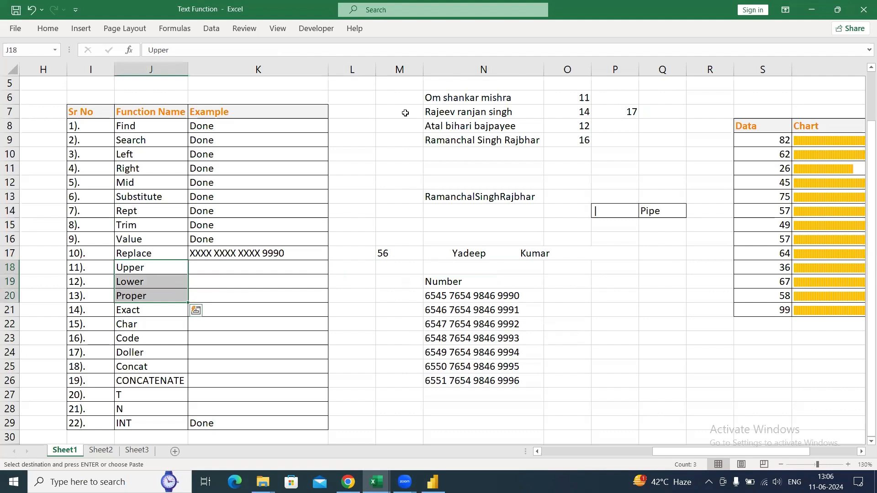
- Return to Power BI, collapse Replace Table and view the data in Mid Table and Name Table
key("alt+Tab")
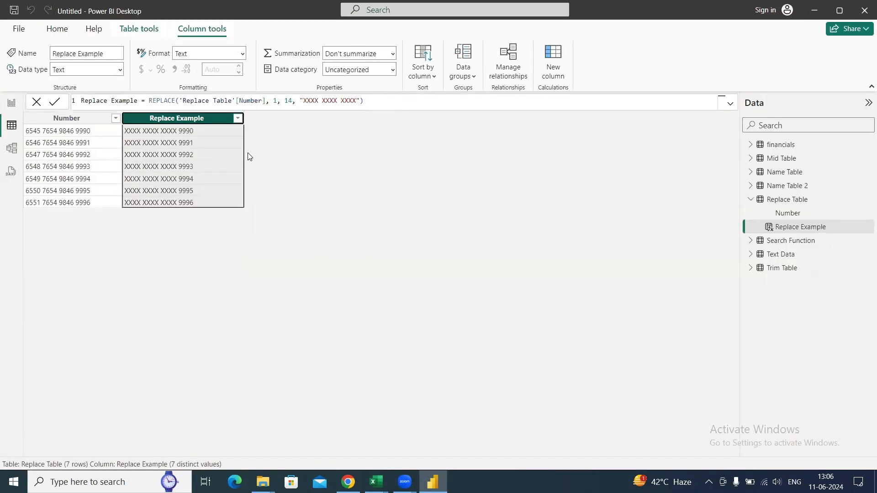
left_click(750, 199)
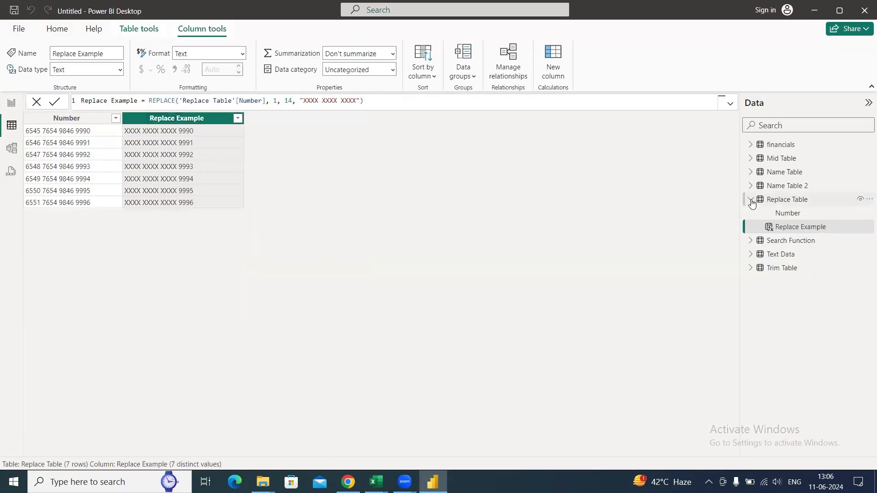
left_click(778, 159)
left_click(778, 178)
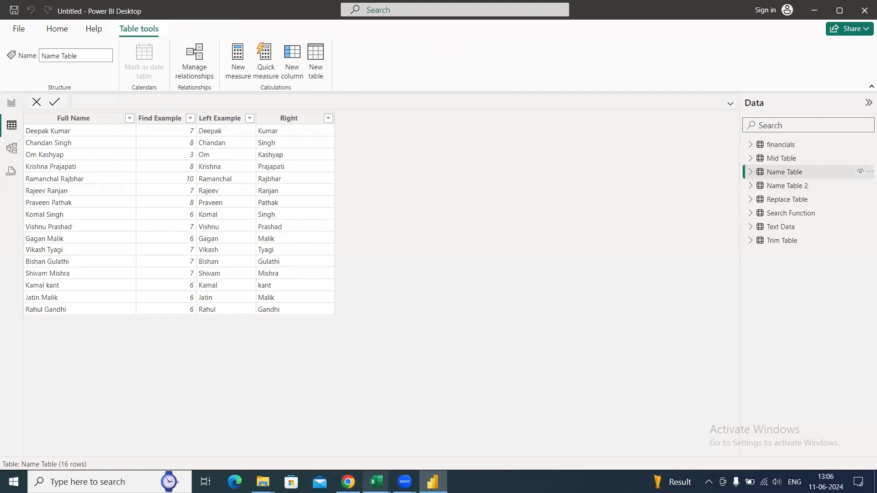
- Switch to the Name Table workbook in Excel and copy the Full Name list F1:F10 on Sheet2
mouse_move(376, 482)
left_click(404, 454)
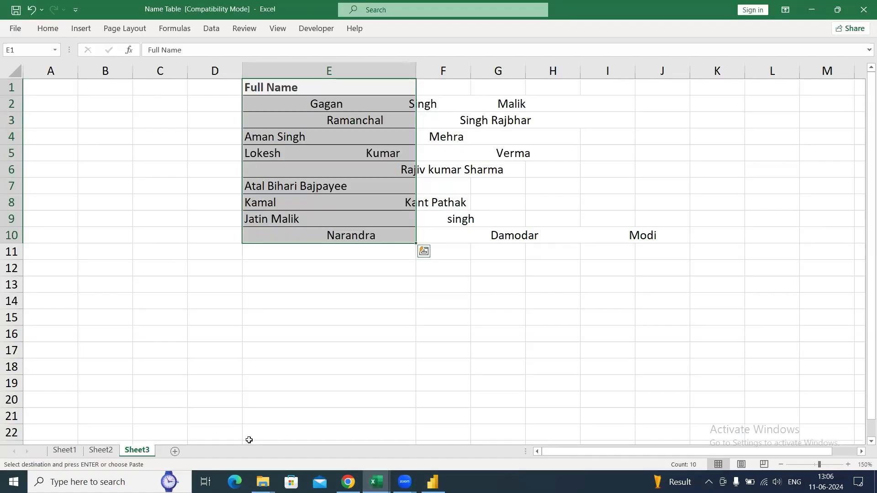
key("ctrl+Page_Up")
left_click_drag(262, 89, 260, 225)
key("ctrl+c")
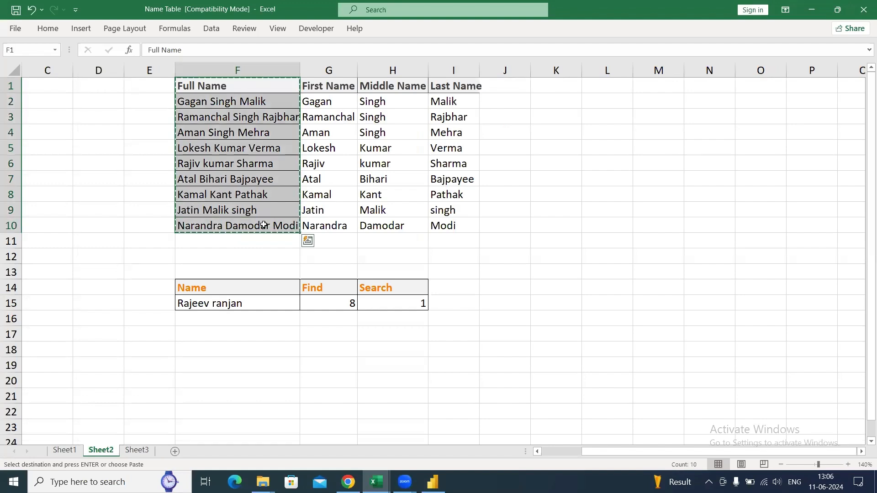
- Return to Power BI, enter the copied full names as a new table, name it Upper Table and load it
key("alt+Tab")
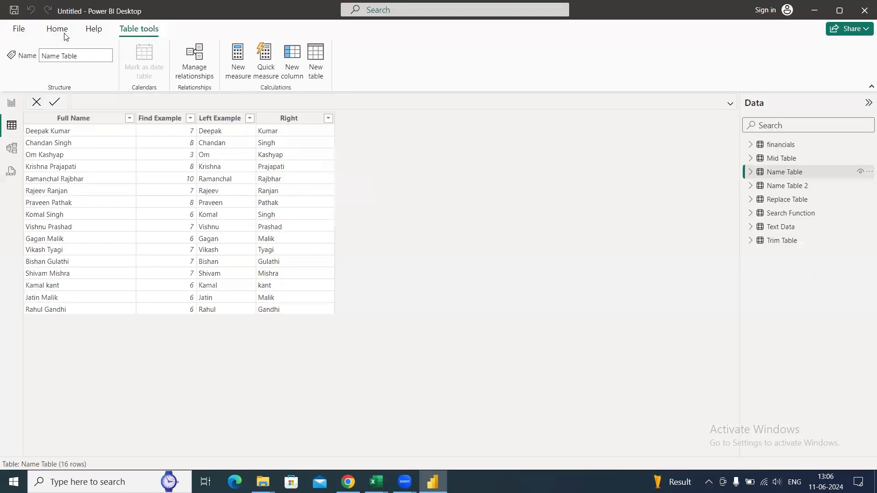
left_click(58, 29)
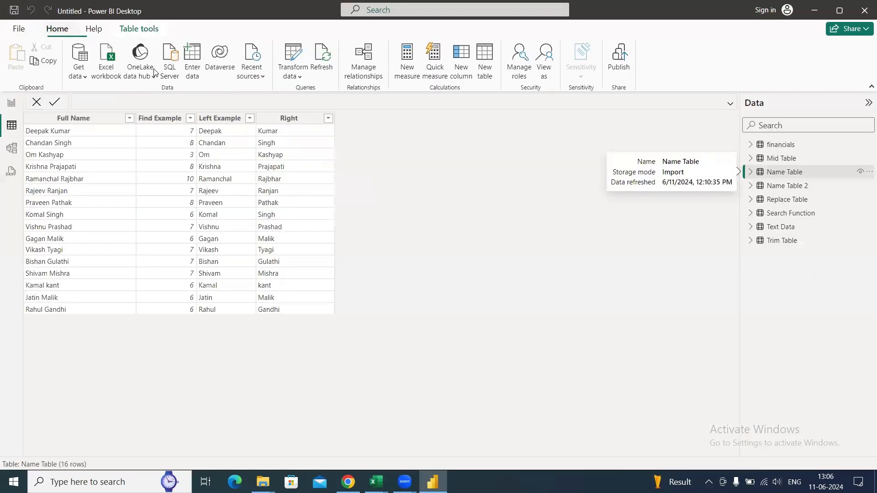
left_click(193, 62)
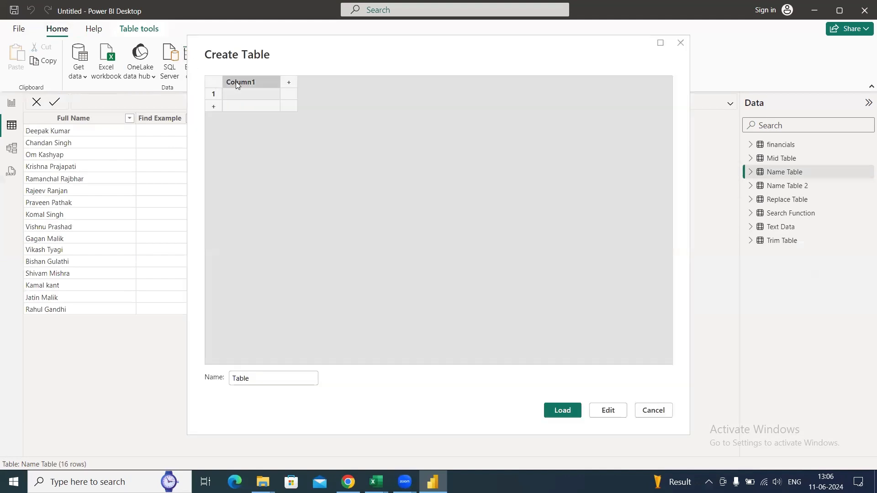
key("ctrl+v")
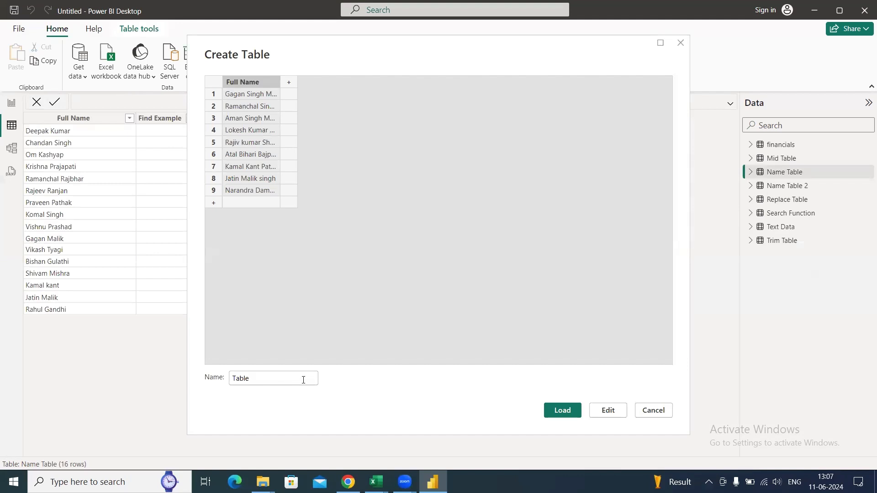
left_click(303, 380)
key("BackSpace")
key("BackSpace")
key("BackSpace")
type("Upper")
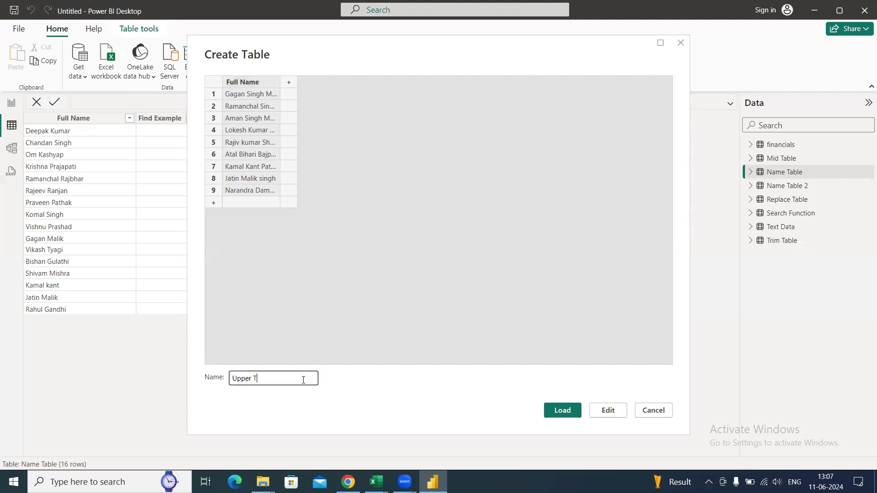
left_click(562, 410)
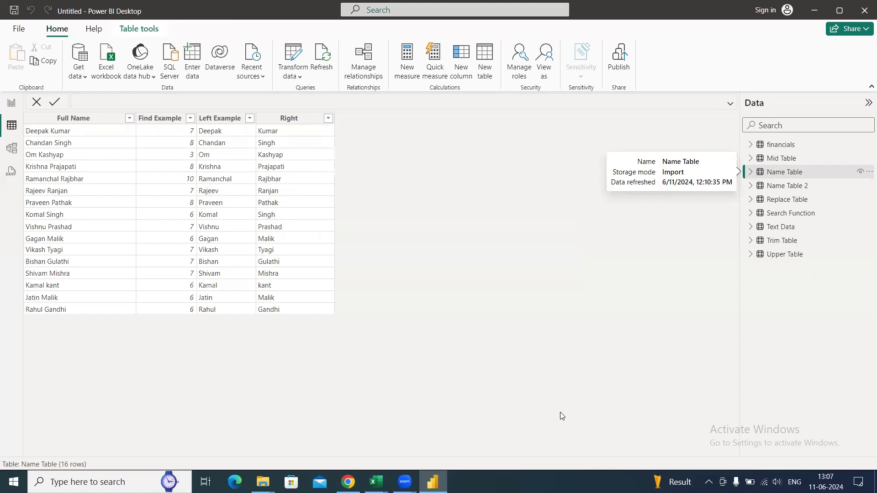
- Add a calculated column Upper Example = UPPER('Upper Table'[Full Name]) to Upper Table and widen it
left_click(778, 255)
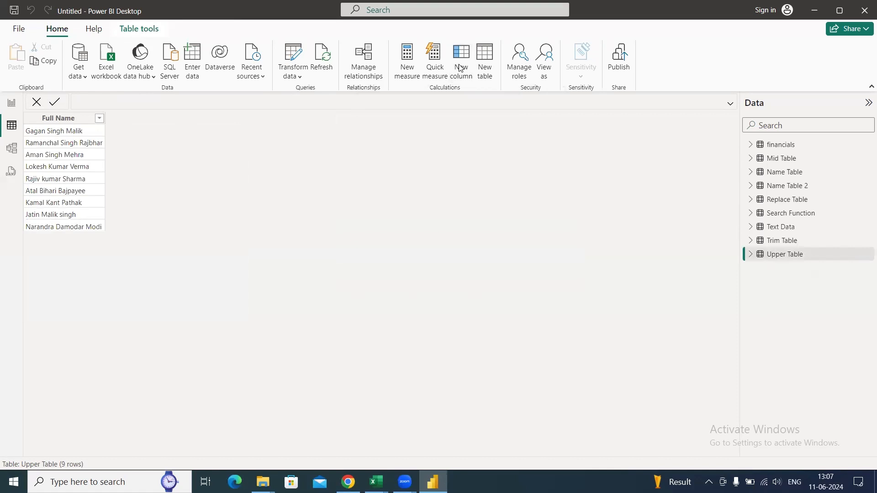
left_click(460, 67)
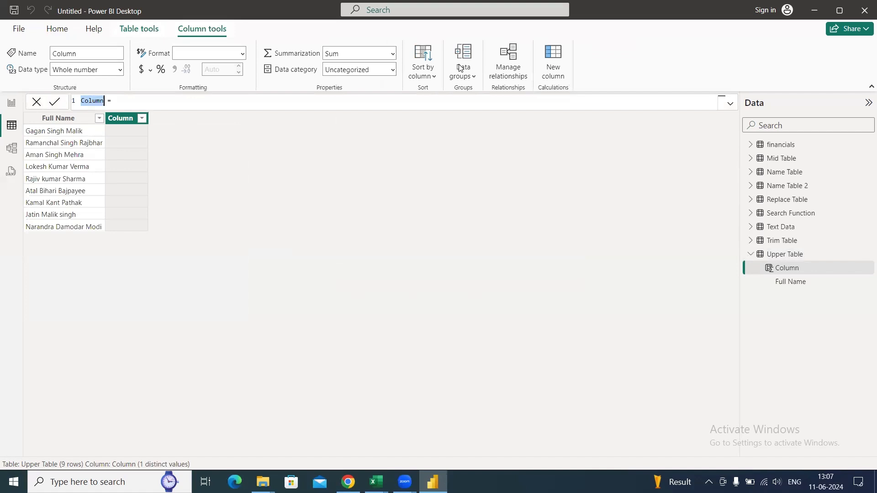
type("Upper Example")
type("upper")
key("Tab")
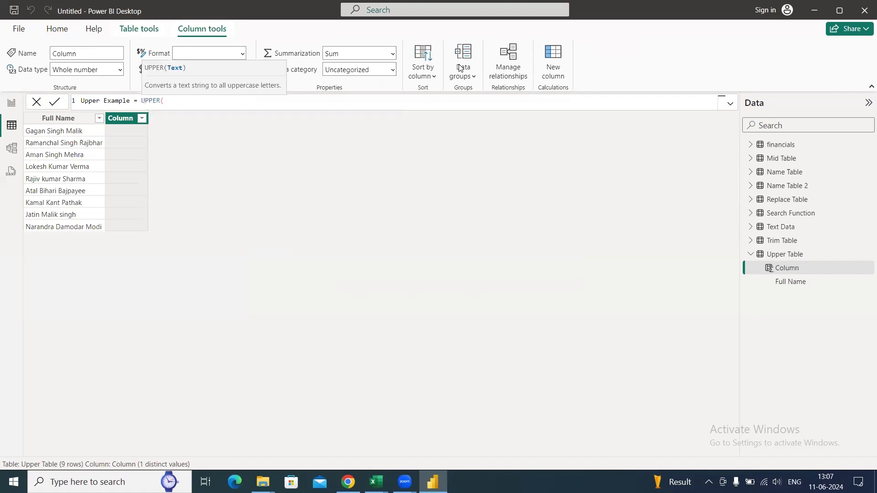
type("f")
key("Tab")
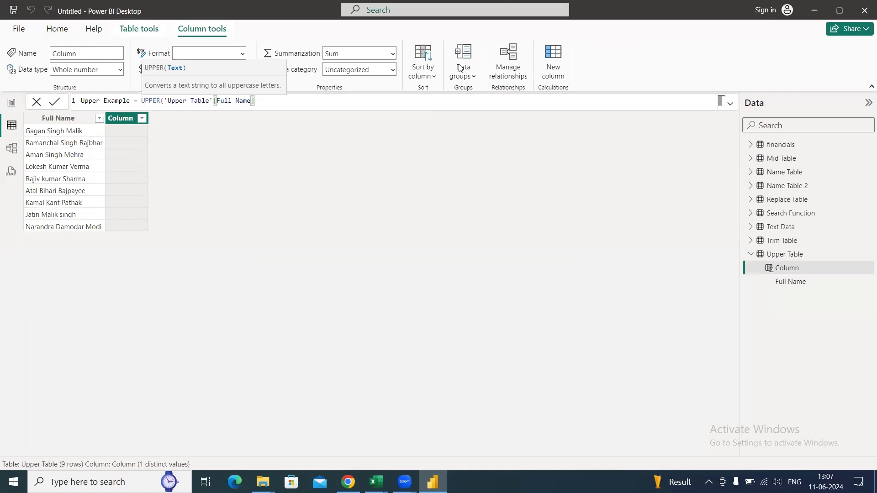
key("Return")
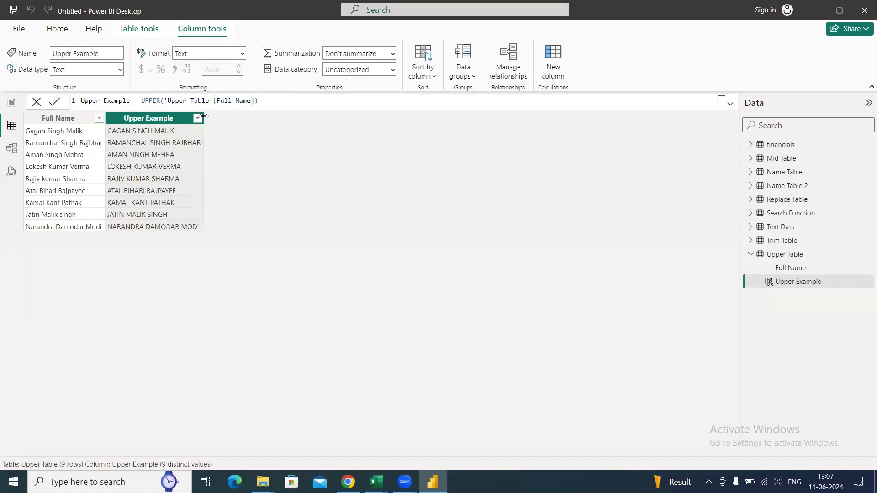
left_click_drag(204, 118, 240, 121)
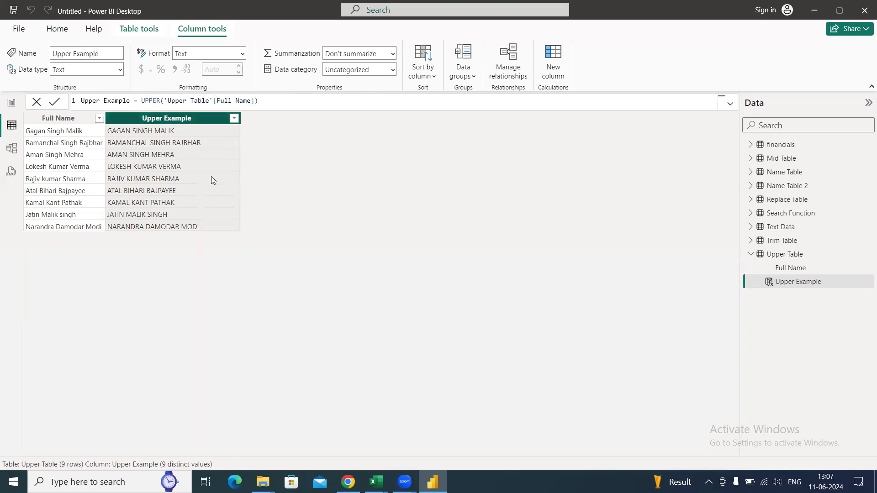
- Add a calculated column Lower Example = LOWER('Upper Table'[Full Name]) to Upper Table
left_click(551, 73)
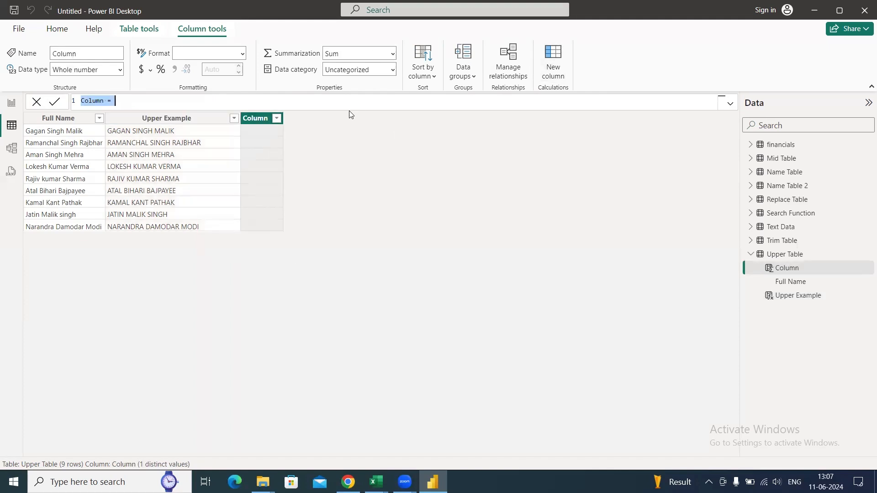
type("Lower Example = ")
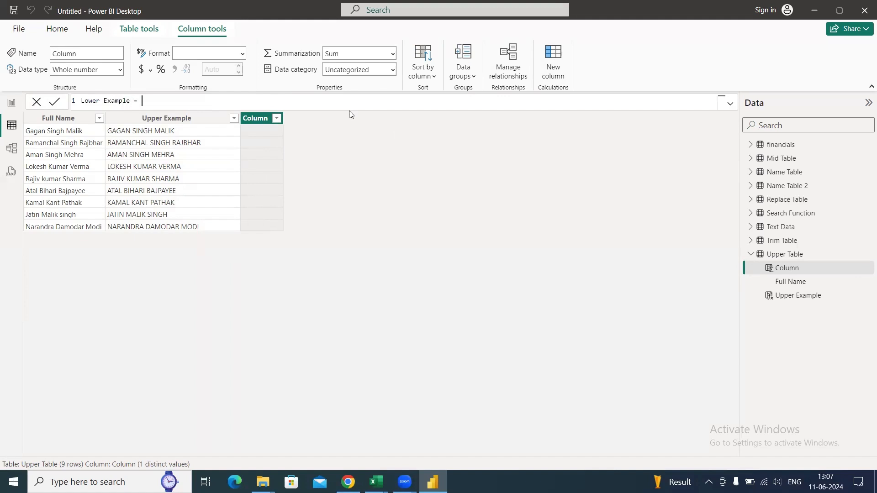
type("LOWER(")
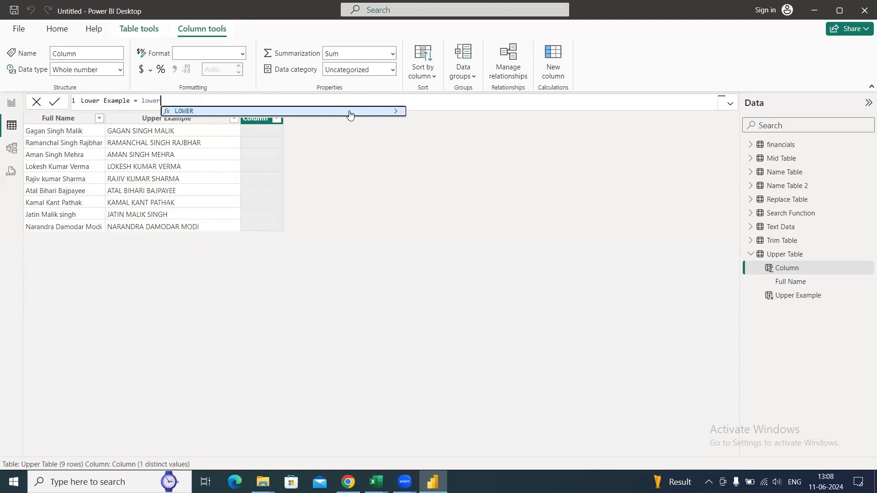
type("'Upper Table'[Full Name]")
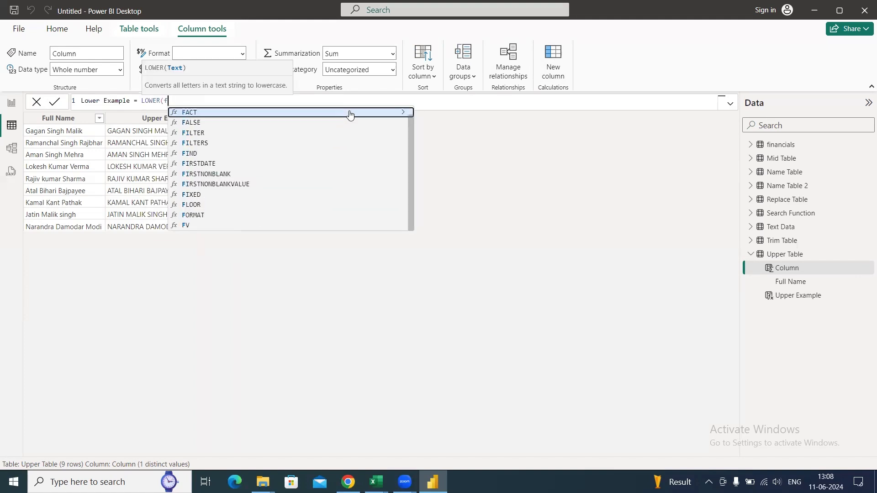
key("Return")
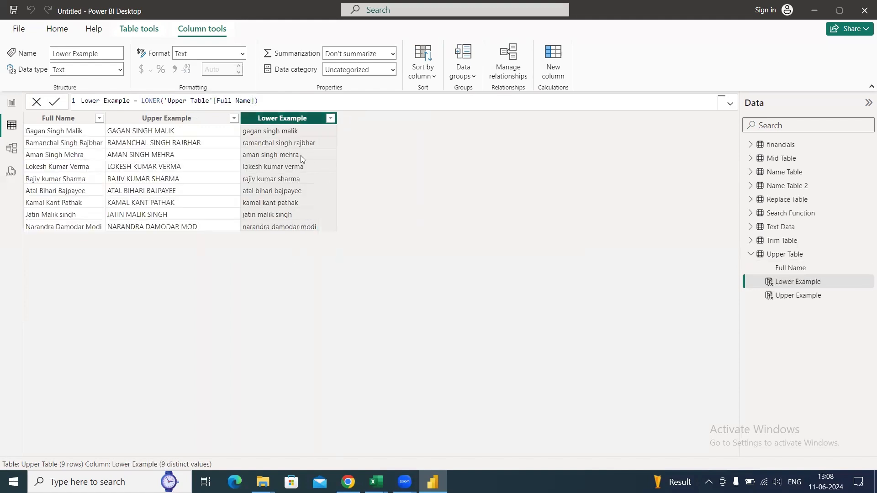
- Try to add a calculated column Proper Example with a PROPER function to Upper Table, and clear the formula
left_click(553, 63)
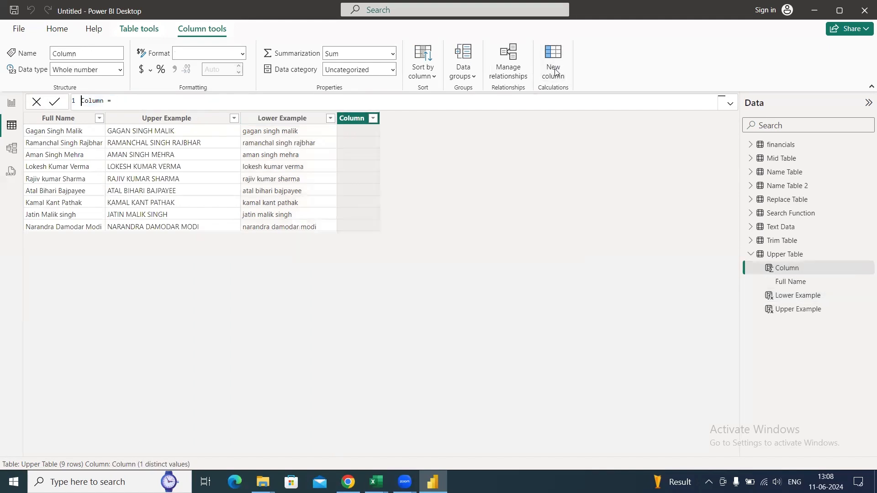
type("Proper")
key("End")
key("Left")
key("Left")
key("Left")
key("Left")
key("End")
key("Left")
key("Left")
key("Left")
type("Example = proper")
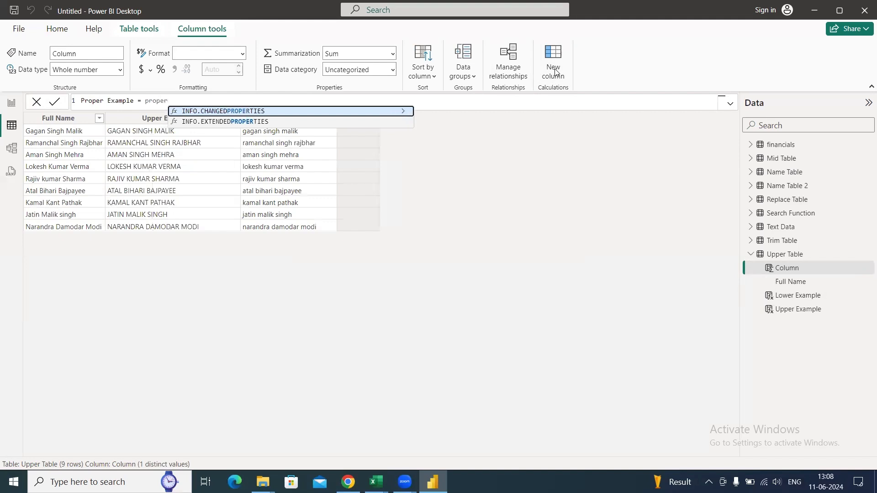
key("BackSpace")
key("BackSpace")
key("BackSpace")
key("BackSpace")
key("BackSpace")
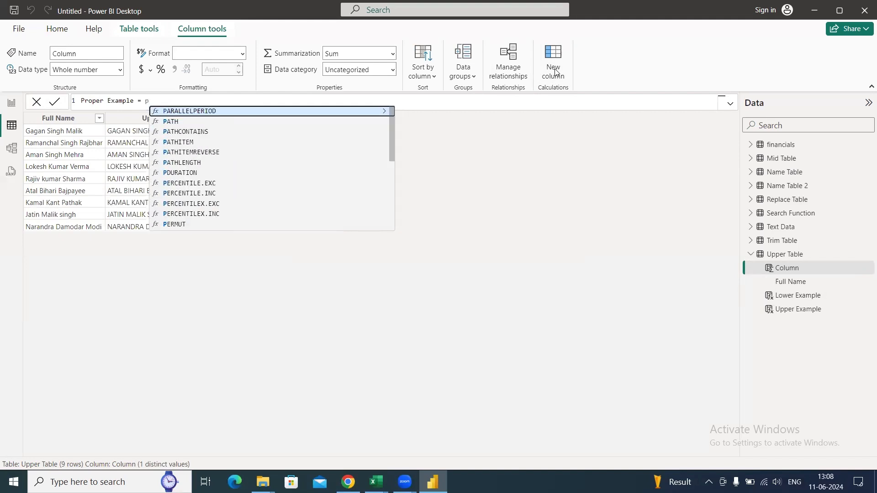
key("BackSpace")
key("BackSpace")
key("BackSpace")
key("BackSpace")
key("BackSpace")
key("BackSpace")
key("BackSpace")
key("BackSpace")
key("BackSpace")
key("BackSpace")
key("BackSpace")
key("BackSpace")
key("BackSpace")
key("BackSpace")
key("BackSpace")
key("BackSpace")
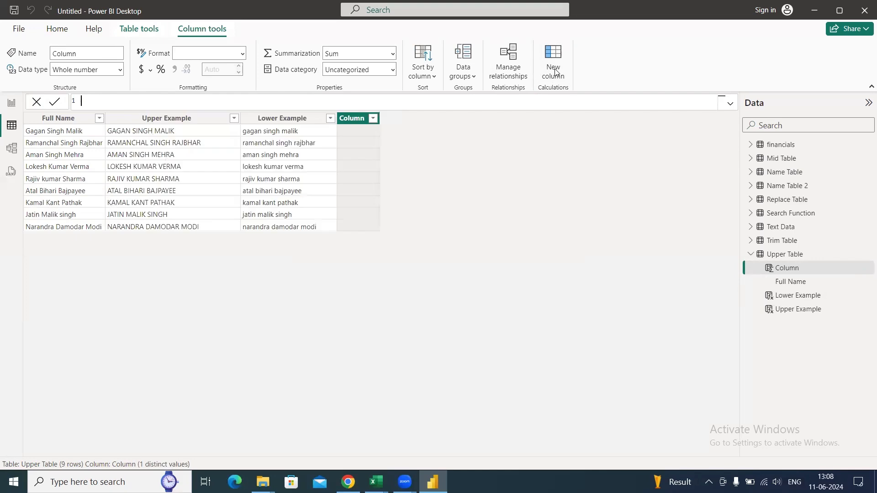
- Switch to the Text Function workbook in Excel and mark Upper and Lower as Done and Proper as Not Available in the Example column
key("alt+Tab")
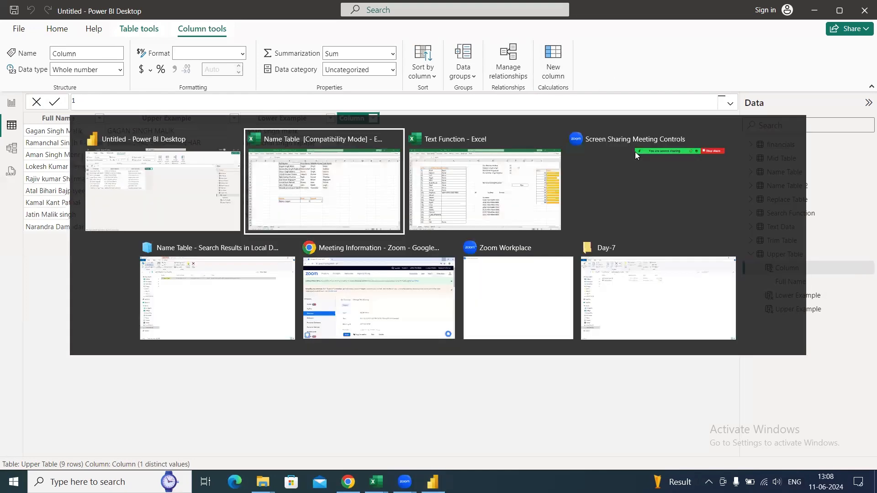
key("alt+Tab")
key("alt+Tab")
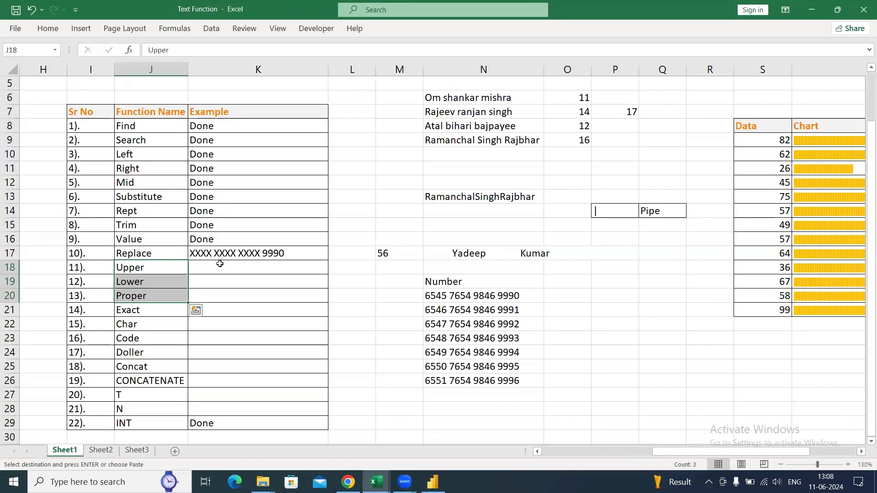
left_click(220, 264)
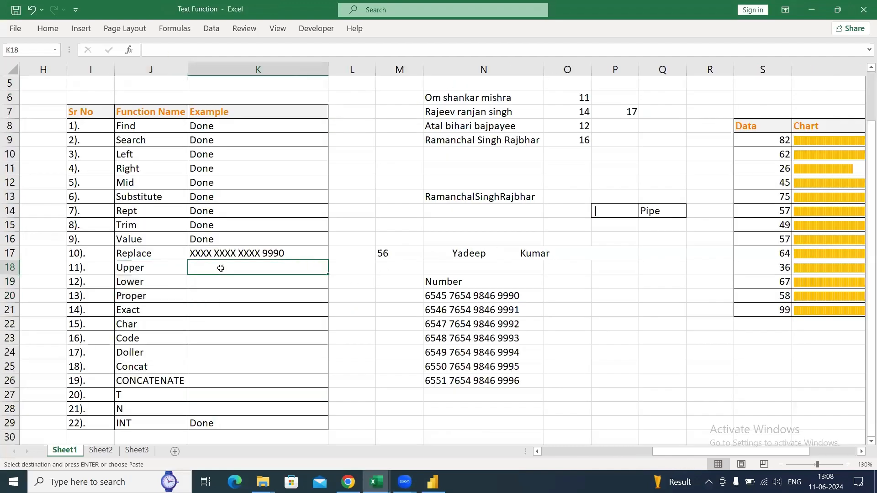
type("Done")
key("Return")
type("Done")
key("Return")
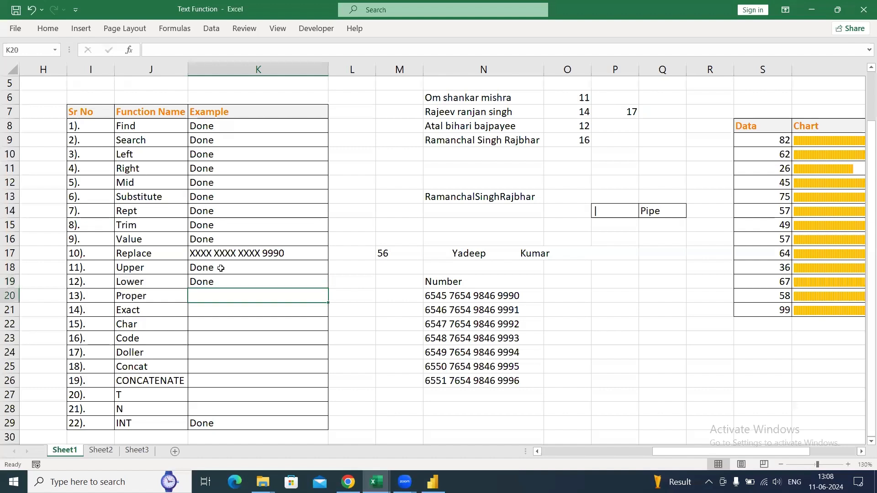
type("Not Available")
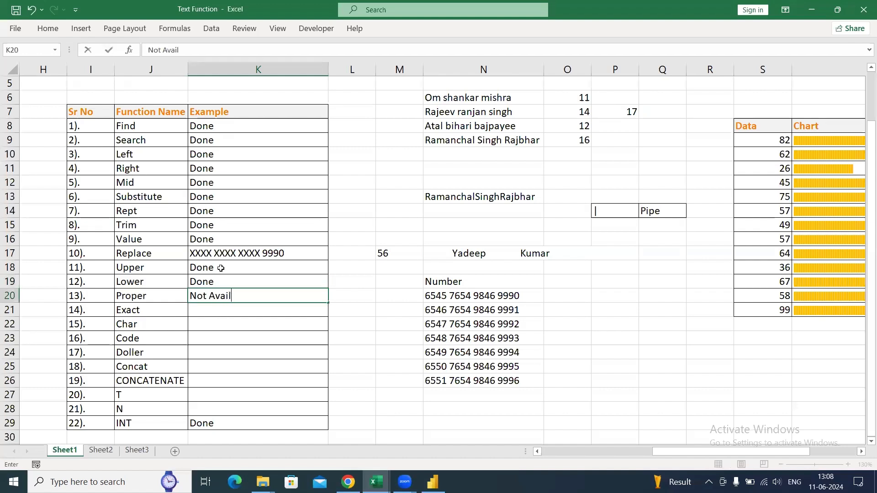
key("Return")
- Select the remaining functions from Exact to N together with their Example cells, J21:K28
key("Left")
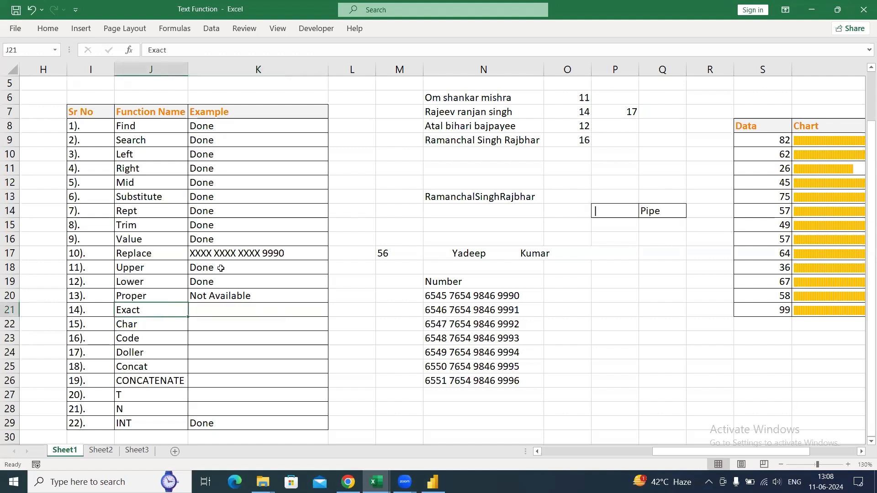
key("shift+Down")
key("shift+Down")
key("shift+Down")
key("shift+Down")
key("shift+Down")
key("shift+Down")
key("shift+Down")
key("shift+Down")
key("shift+Up")
key("shift+Right")
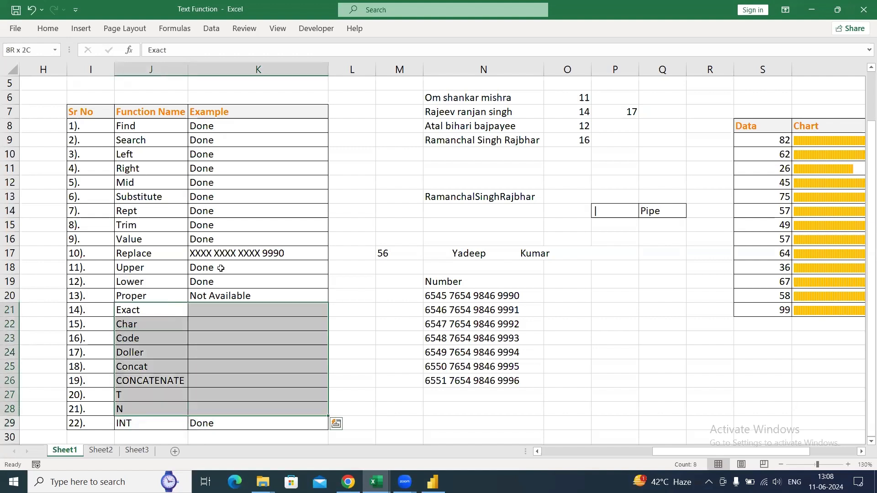